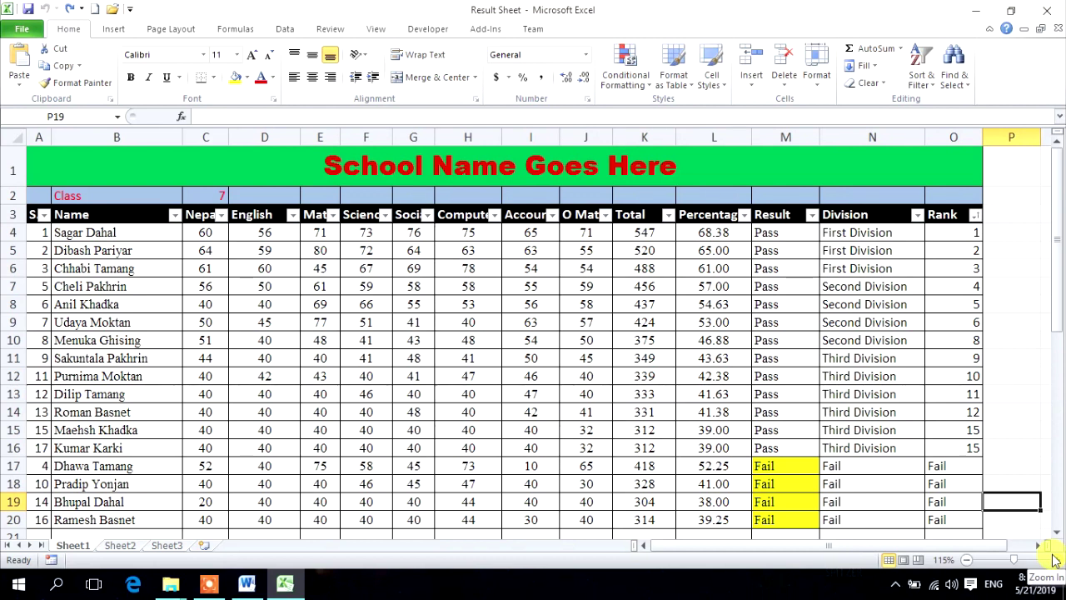
# In Excel, check Account marks and the first student's Total, Percentage, Division and Rank formulas.
pyautogui.click(470, 269)
pyautogui.click(525, 356)
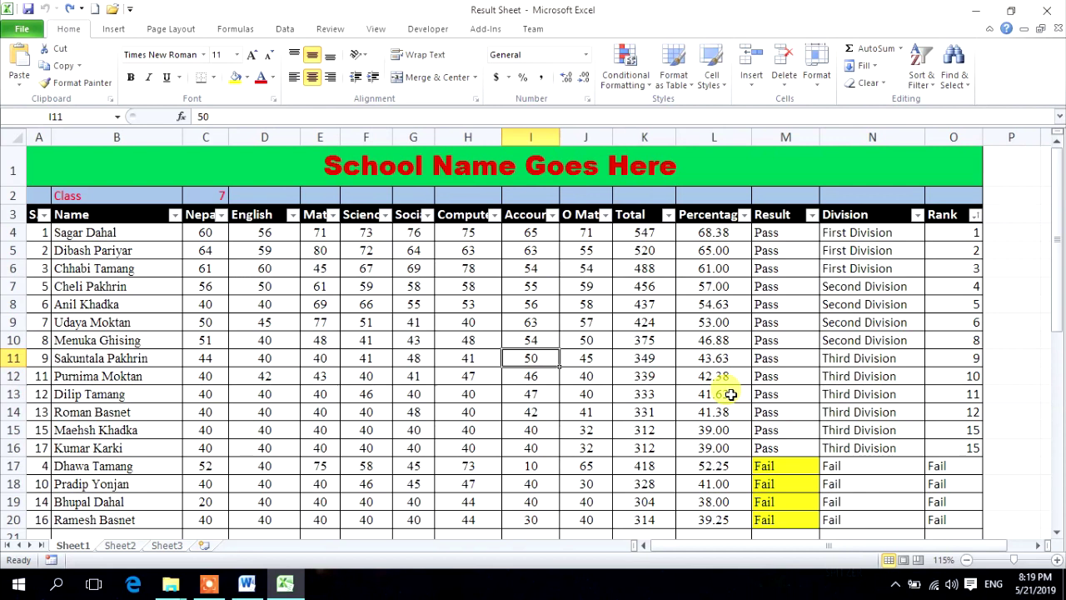
pyautogui.click(530, 235)
pyautogui.click(644, 235)
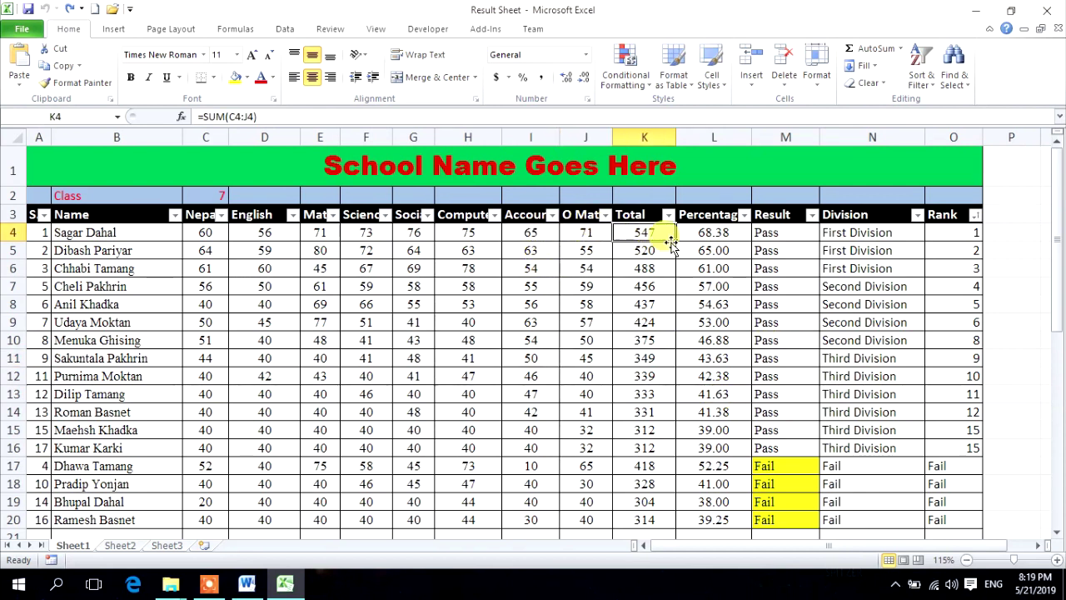
pyautogui.click(716, 233)
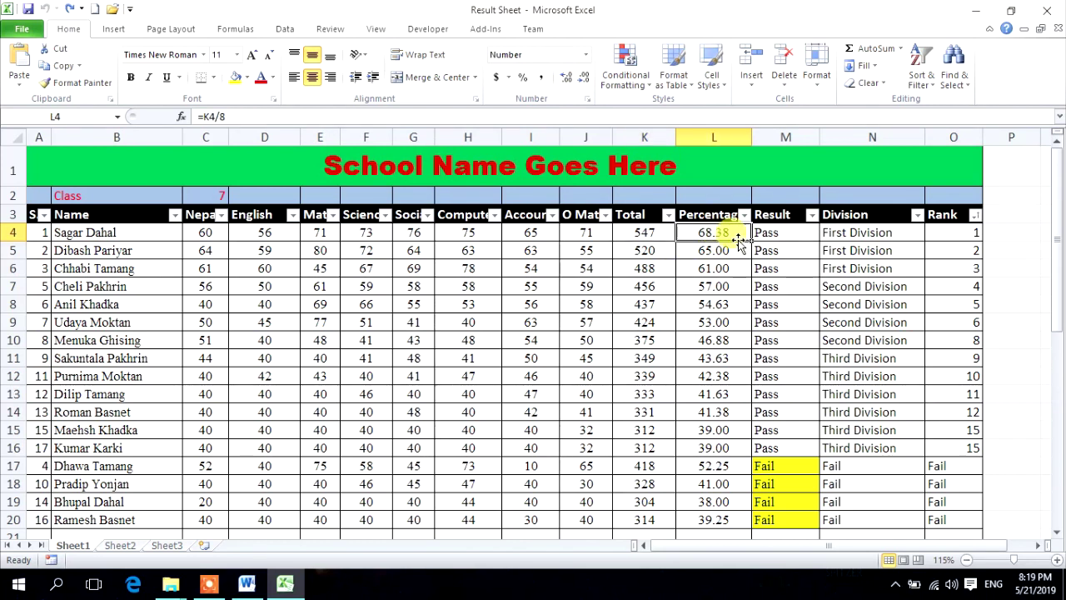
pyautogui.click(772, 231)
pyautogui.click(863, 232)
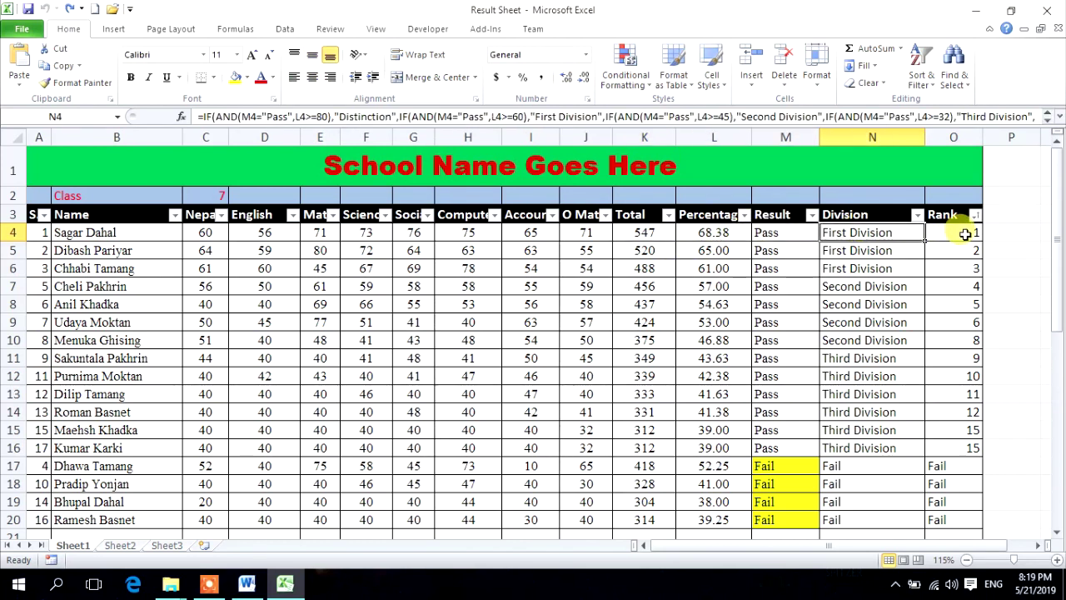
pyautogui.click(964, 234)
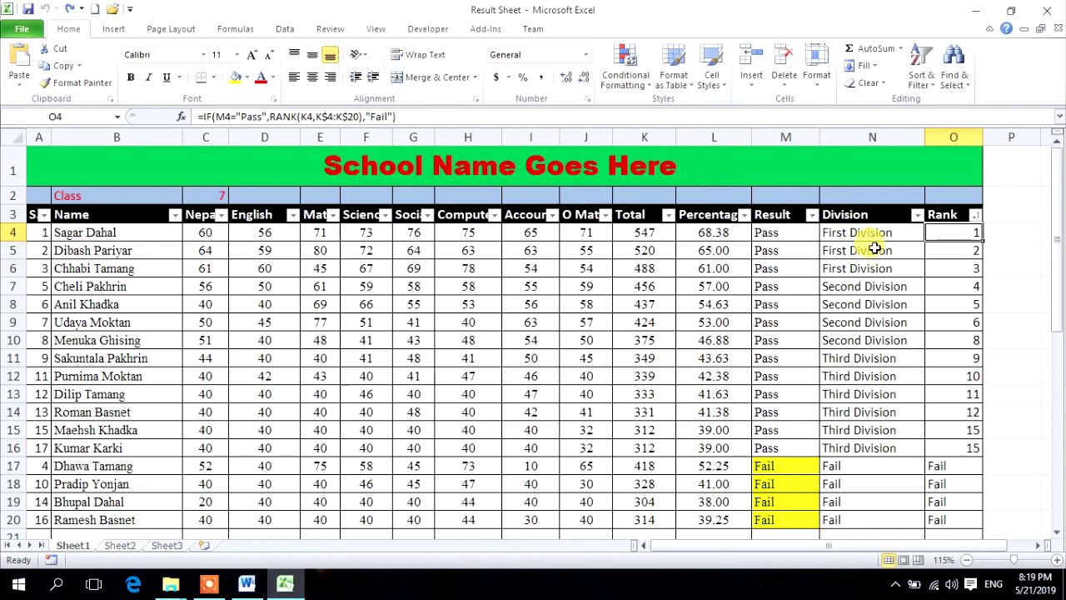
# Compare the first student's Division and Rank formulas, stepping back to the Percentage formula.
pyautogui.click(873, 234)
pyautogui.click(867, 217)
pyautogui.click(873, 233)
pyautogui.click(950, 237)
pyautogui.click(885, 232)
pyautogui.click(960, 238)
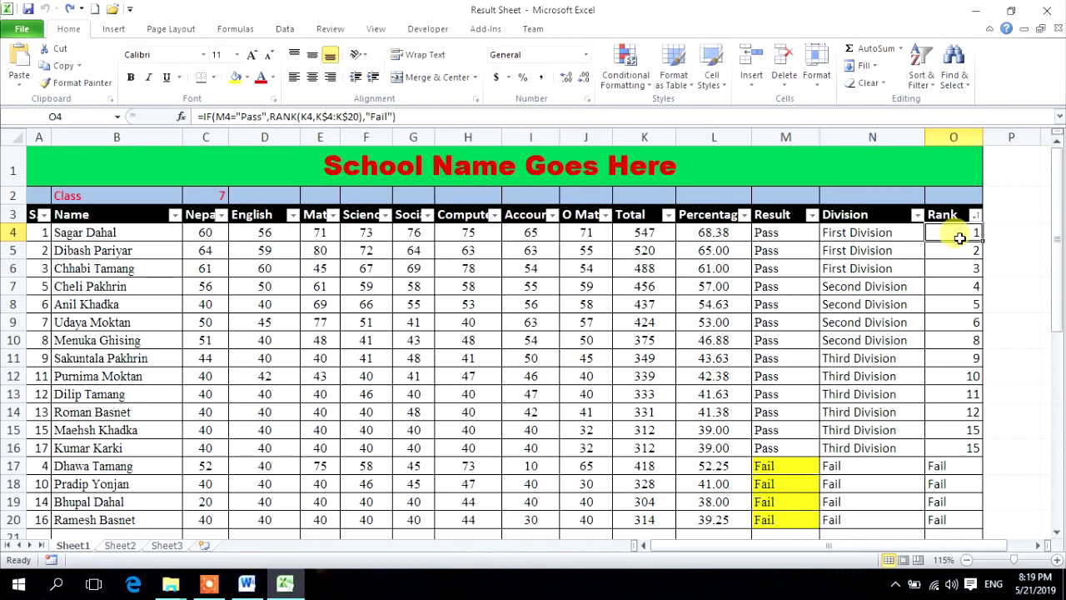
pyautogui.click(864, 235)
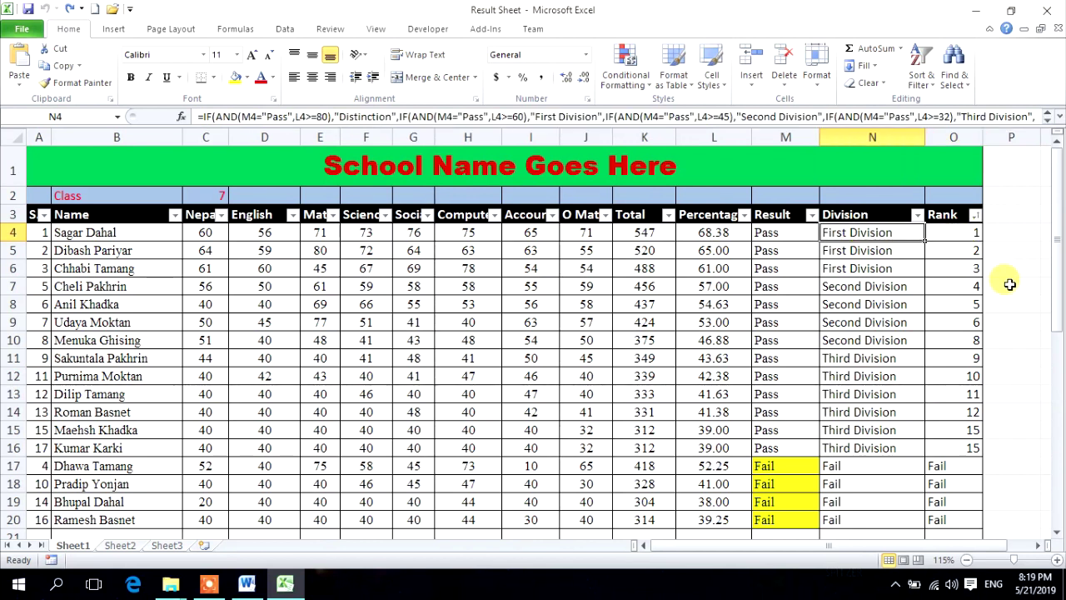
pyautogui.press('Left')
pyautogui.press('Left')
pyautogui.press('Right')
pyautogui.press('Right')
pyautogui.press('Right')
pyautogui.press('Left')
pyautogui.press('Left')
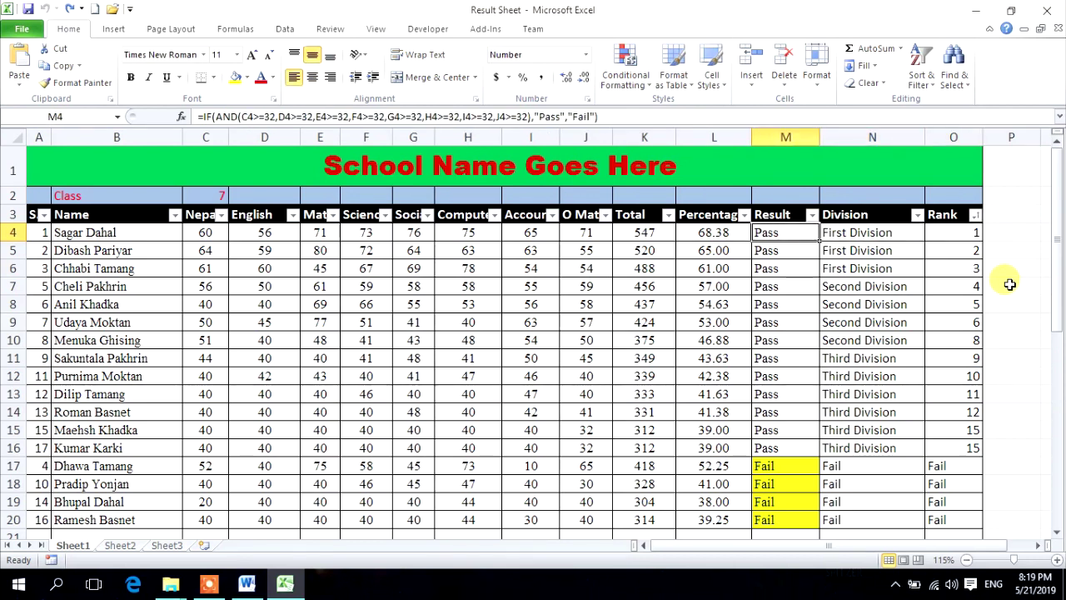
pyautogui.press('Left')
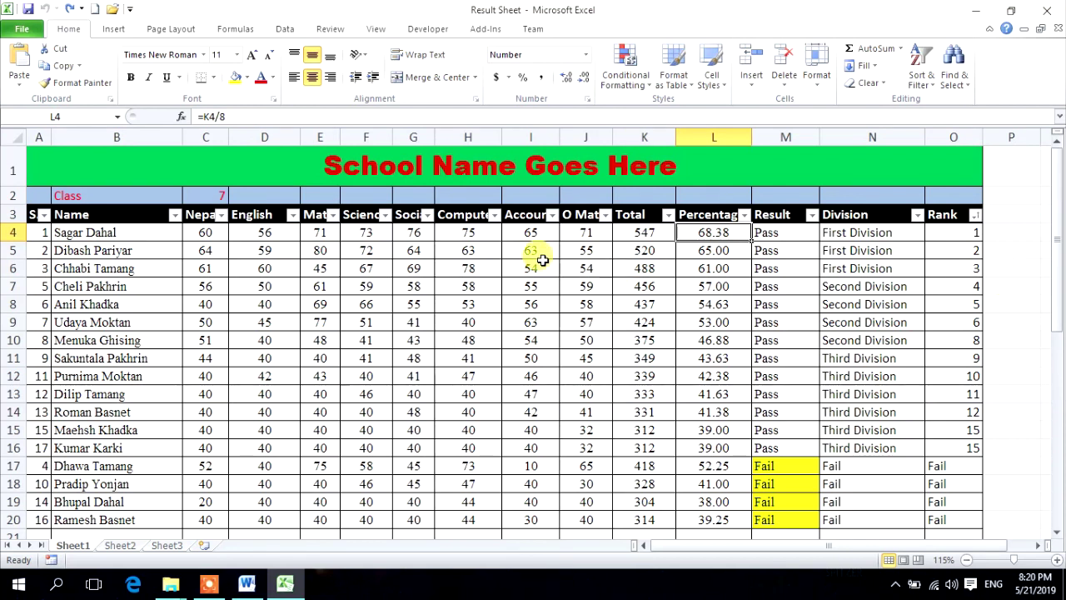
# Select the first, second and third students' rows in turn.
pyautogui.click(16, 236)
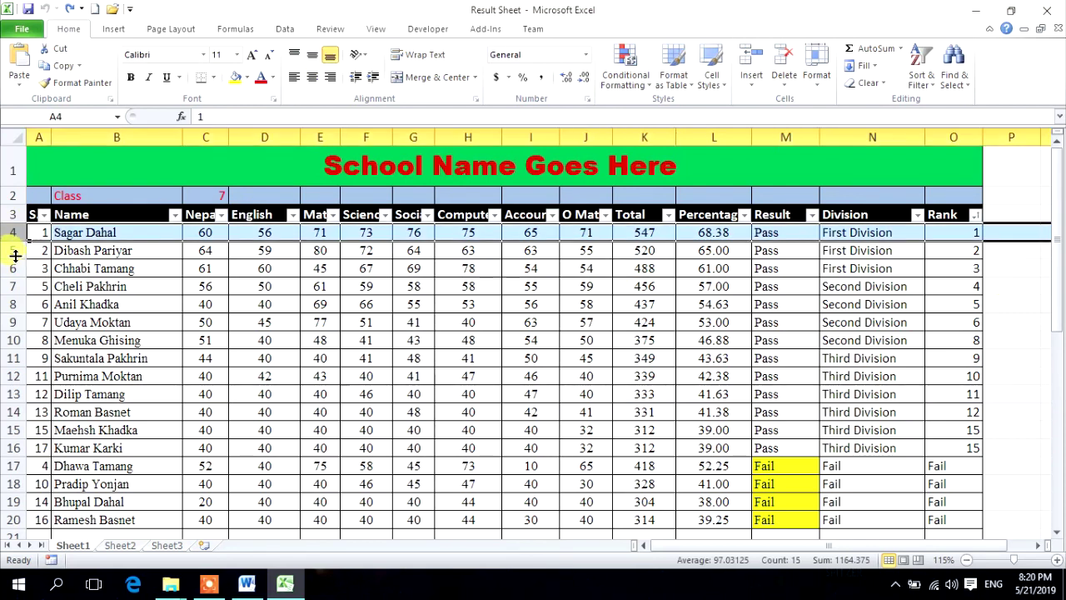
pyautogui.click(12, 255)
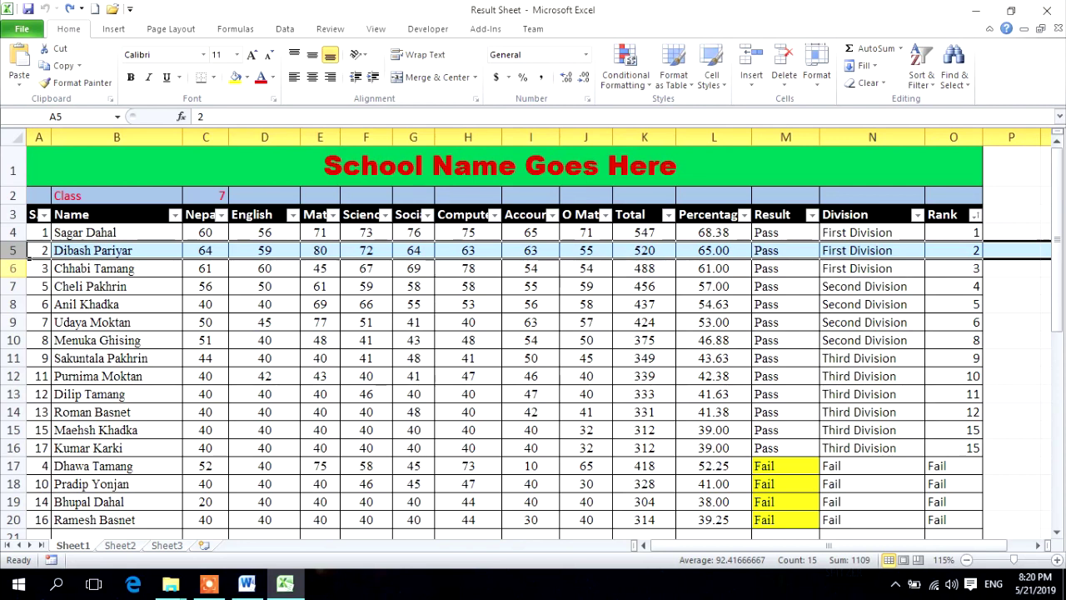
pyautogui.click(15, 269)
pyautogui.click(15, 232)
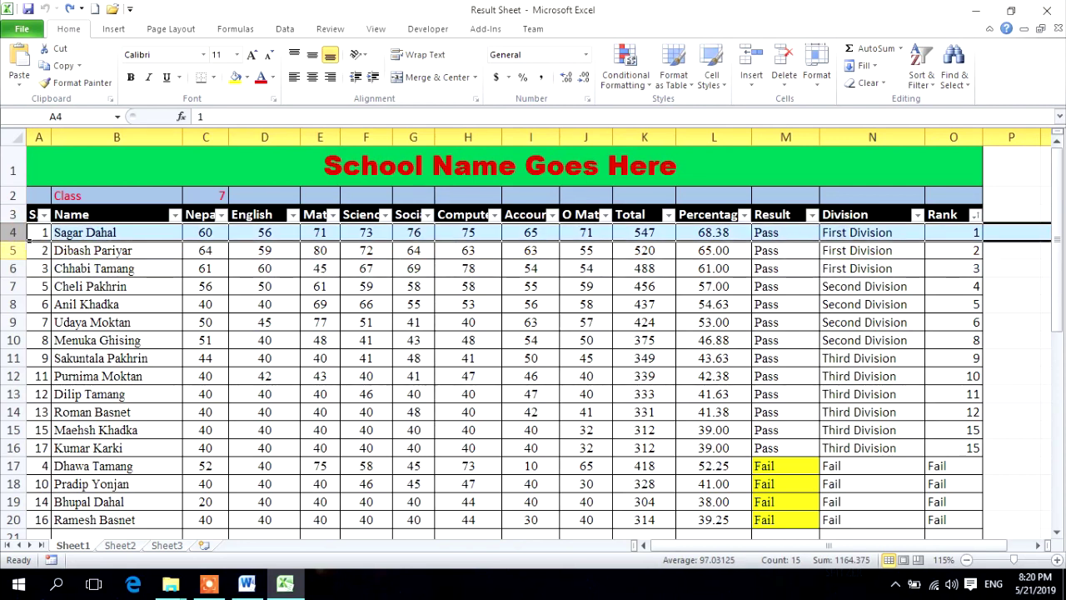
pyautogui.click(12, 250)
pyautogui.click(13, 268)
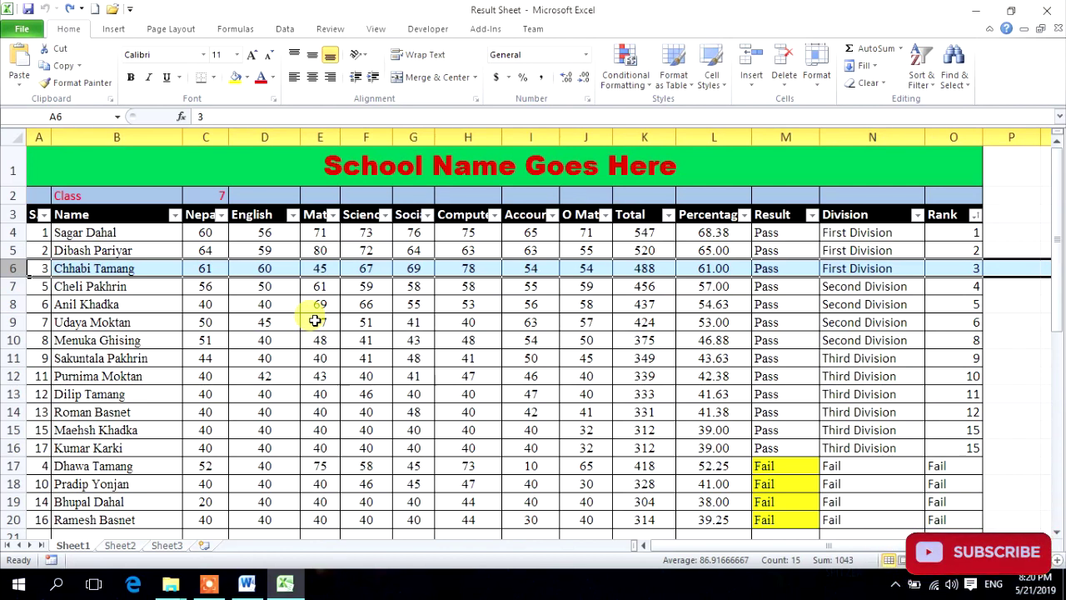
# Check Social Studies, Computer and Account marks, including the failing Account mark of 10.
pyautogui.click(396, 336)
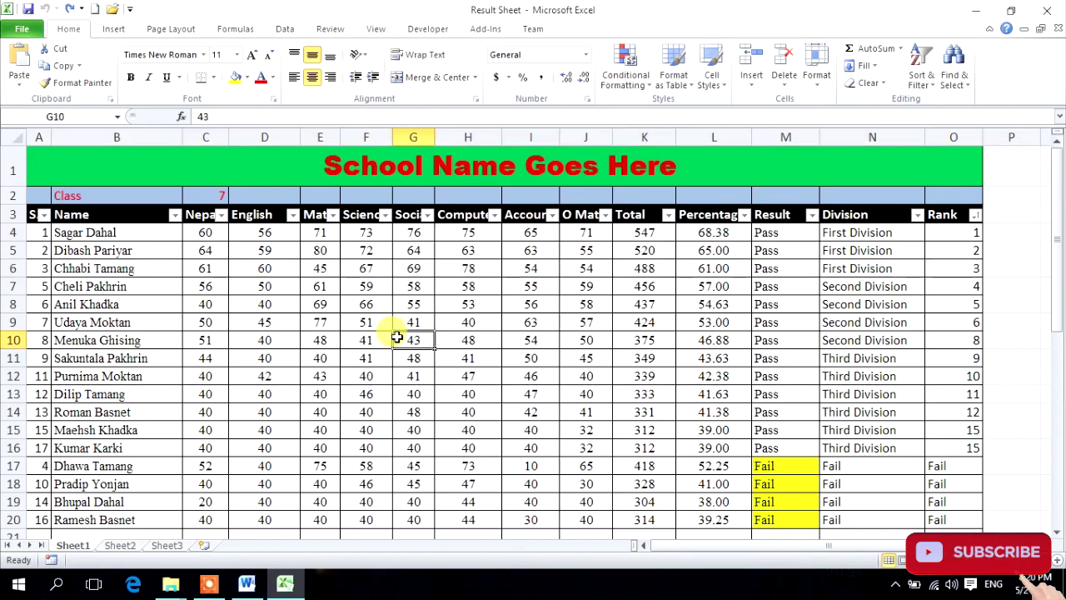
pyautogui.click(471, 306)
pyautogui.click(480, 321)
pyautogui.click(528, 323)
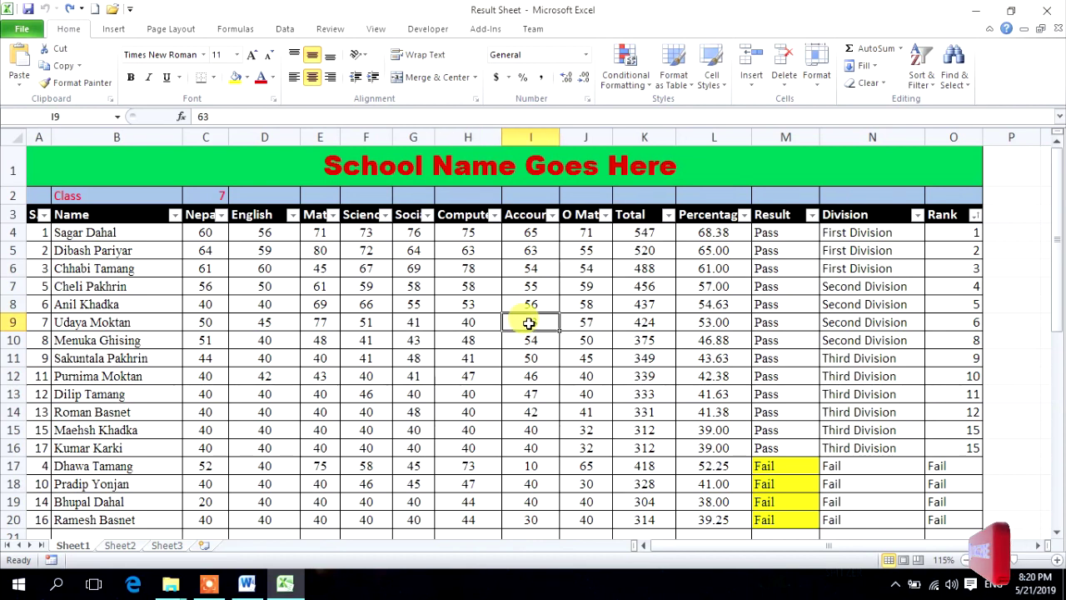
pyautogui.click(542, 304)
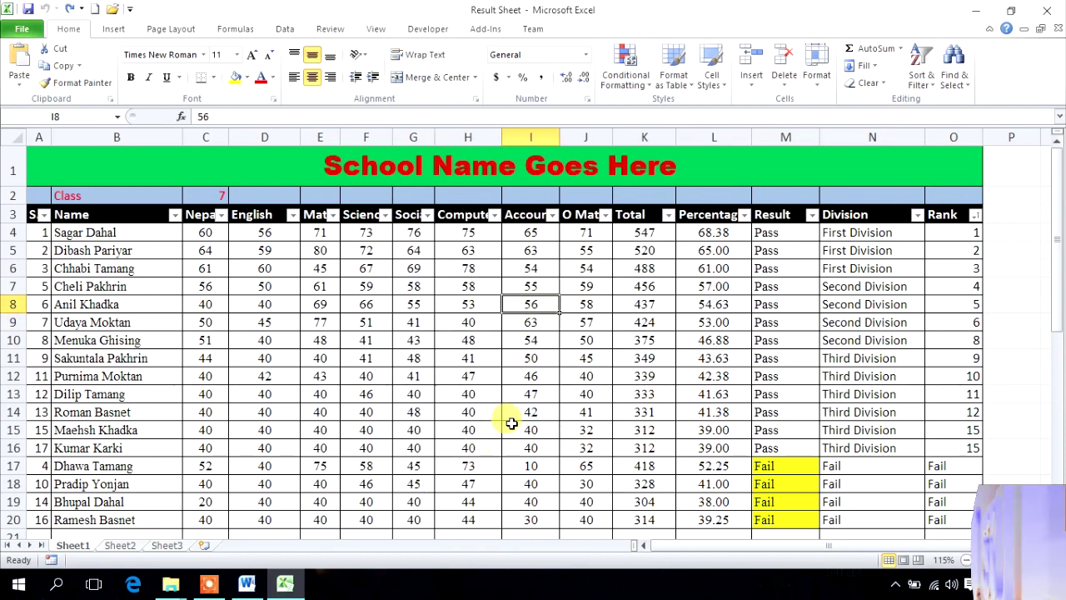
pyautogui.click(533, 397)
pyautogui.click(536, 411)
pyautogui.click(535, 430)
pyautogui.click(538, 466)
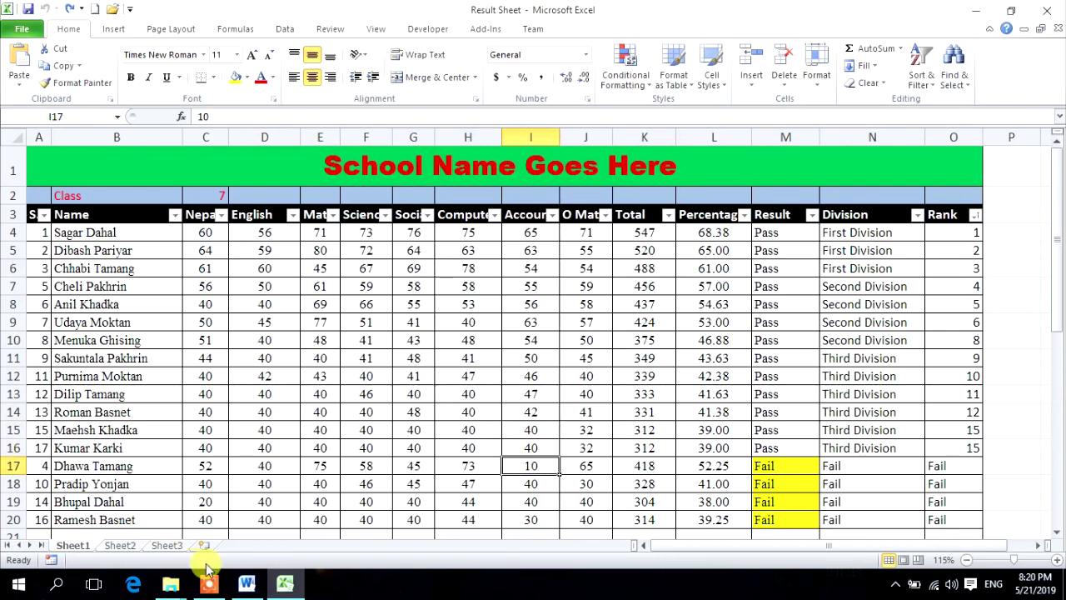
# In the Word Marks Sheet template, check the Name, Roll No, Class and Section fields.
pyautogui.click(246, 583)
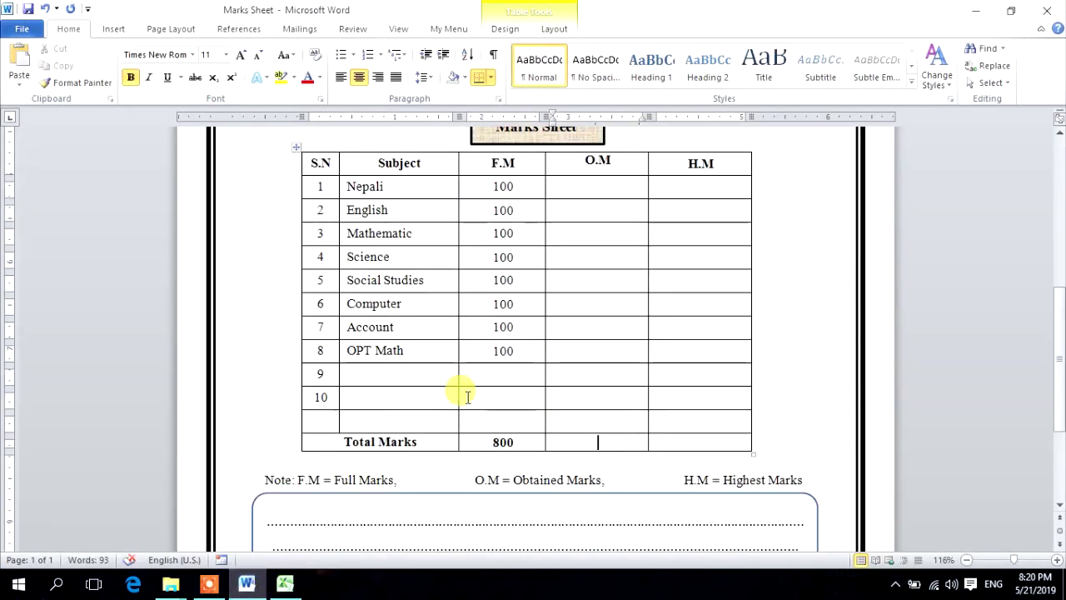
pyautogui.scroll(7, 468, 397)
pyautogui.scroll(2, 471, 399)
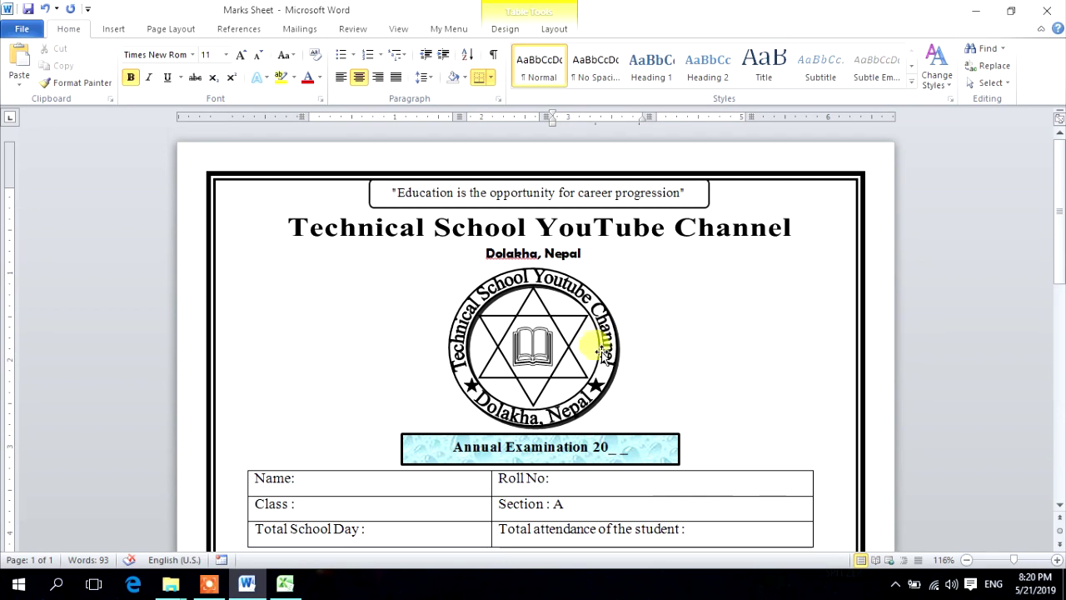
pyautogui.scroll(-2, 610, 358)
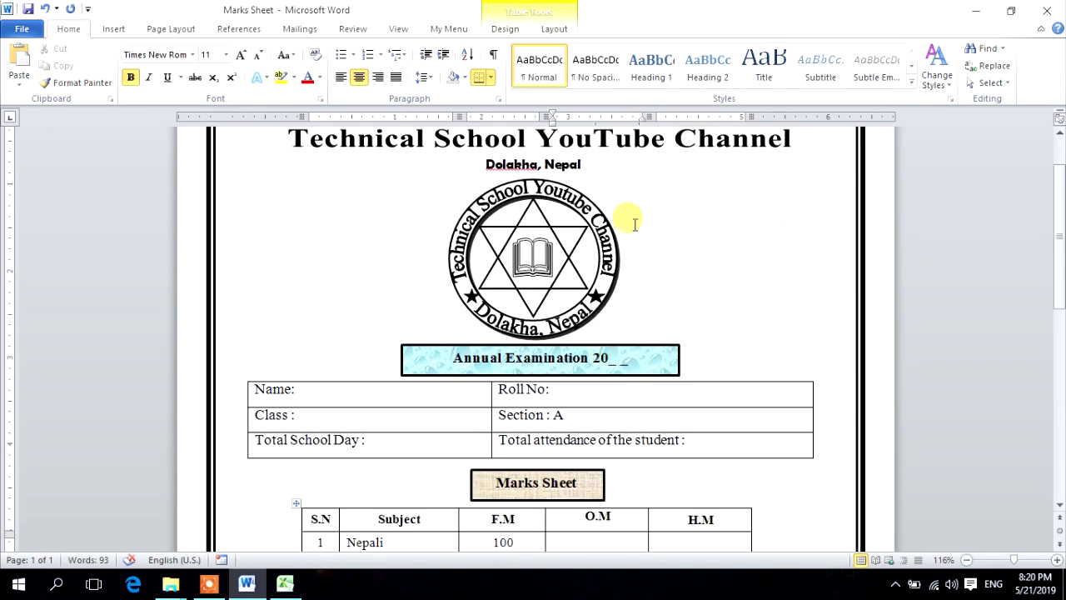
pyautogui.scroll(2, 416, 210)
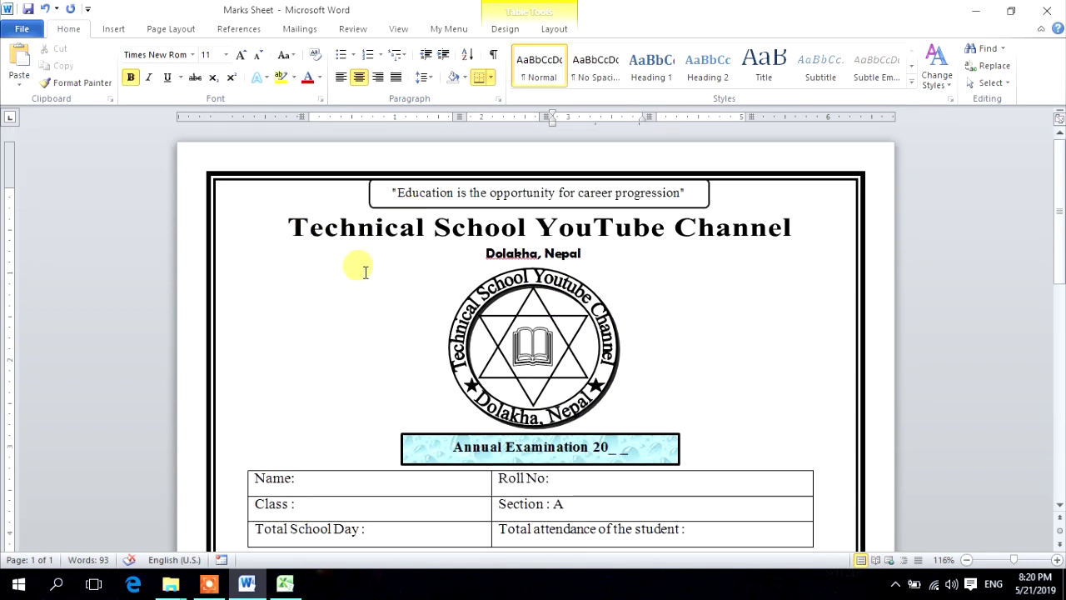
pyautogui.scroll(-2, 666, 262)
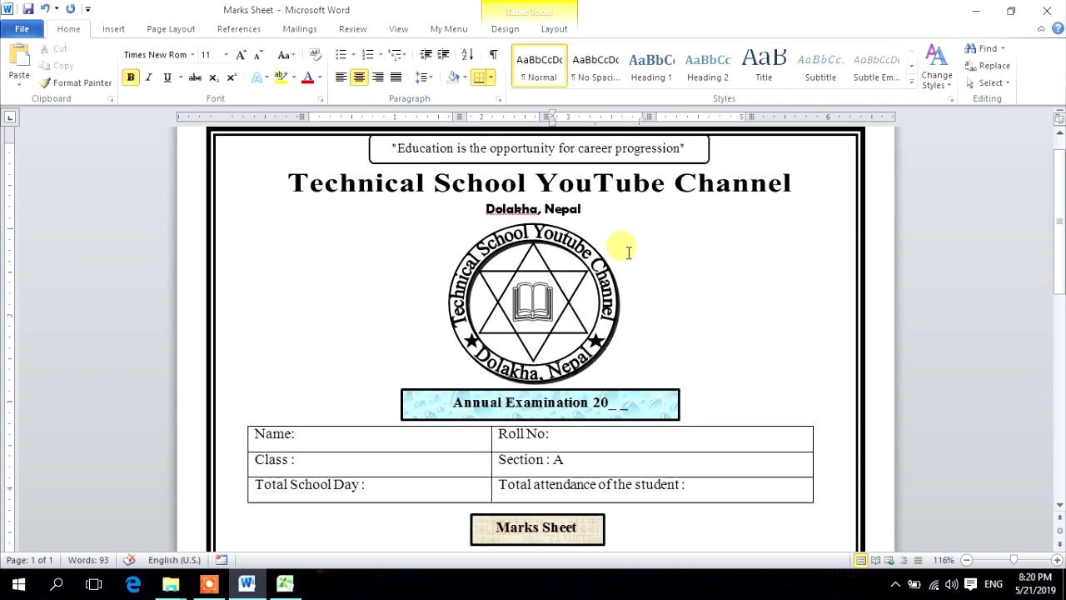
pyautogui.scroll(-3, 706, 327)
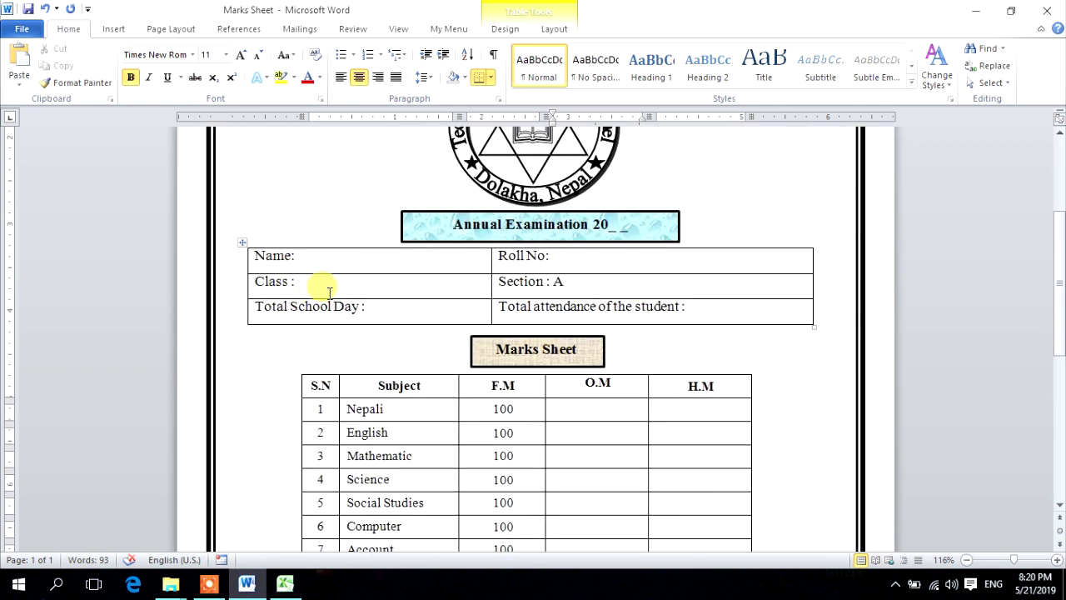
pyautogui.click(319, 264)
pyautogui.click(573, 257)
pyautogui.click(333, 279)
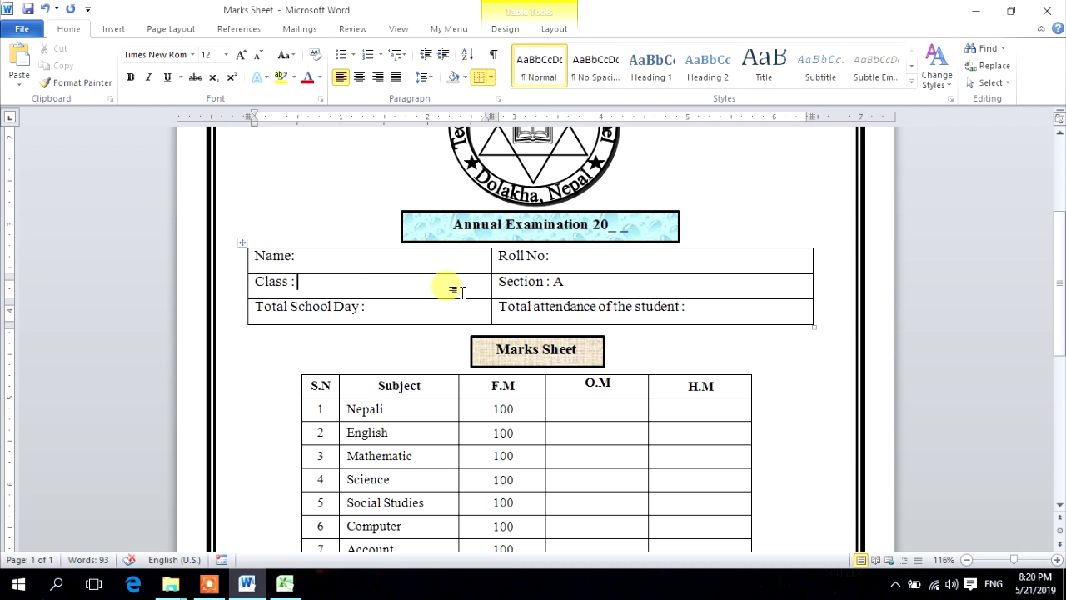
pyautogui.click(590, 286)
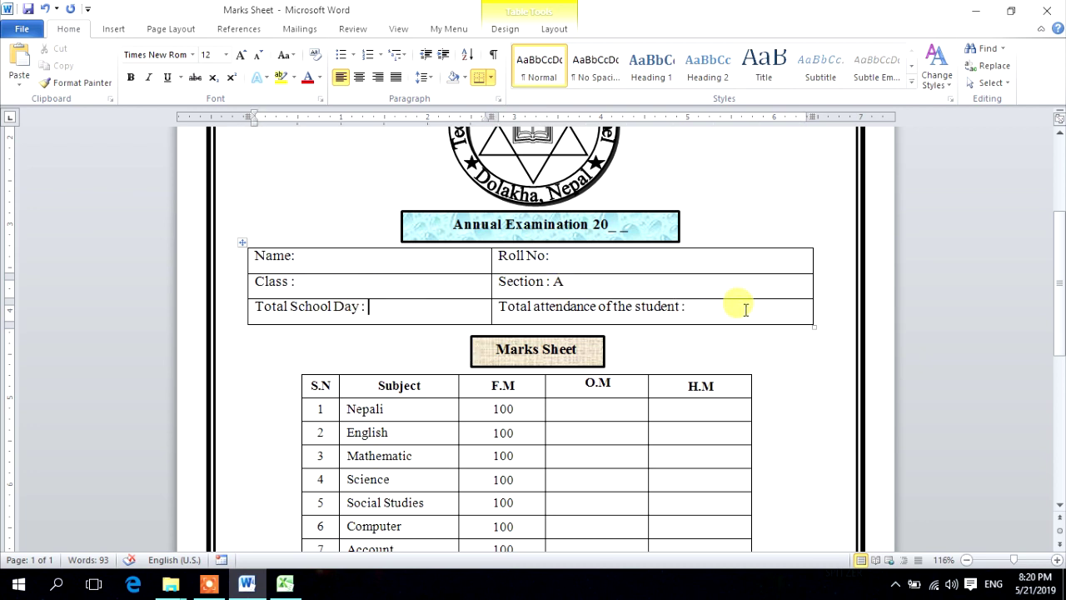
# Go through the marks table's obtained-marks cells and the H.M cells for rows 1 to 9.
pyautogui.scroll(-4, 745, 303)
pyautogui.scroll(2, 673, 245)
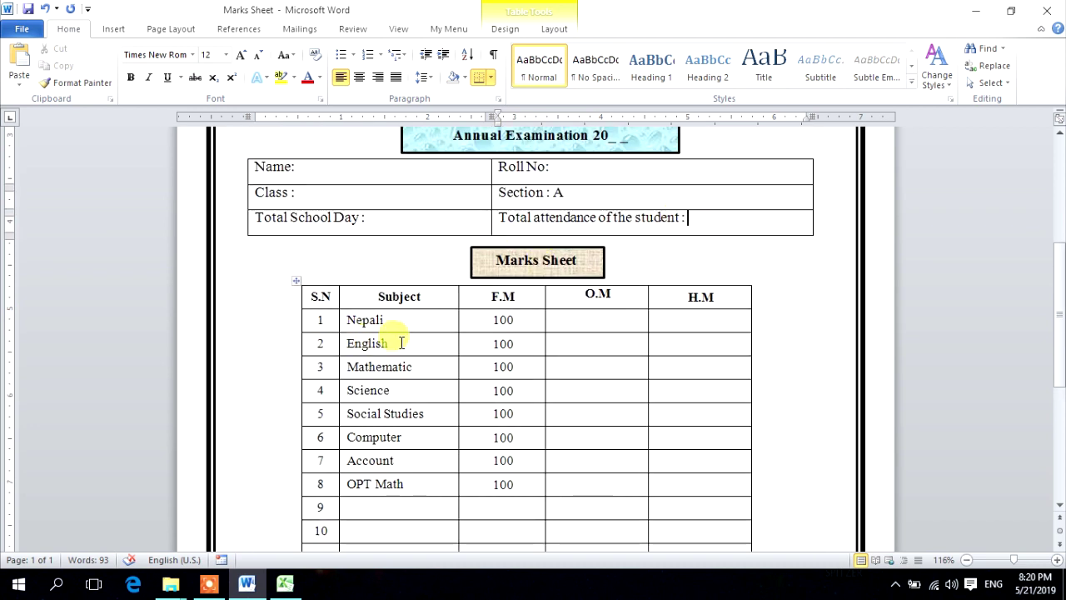
pyautogui.scroll(-1, 354, 279)
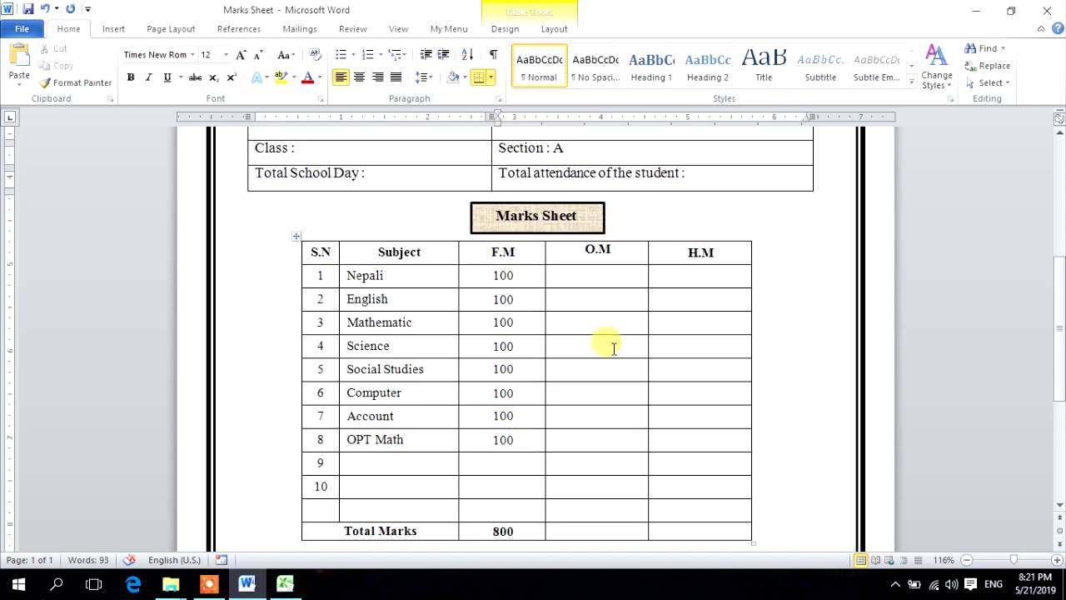
pyautogui.click(608, 271)
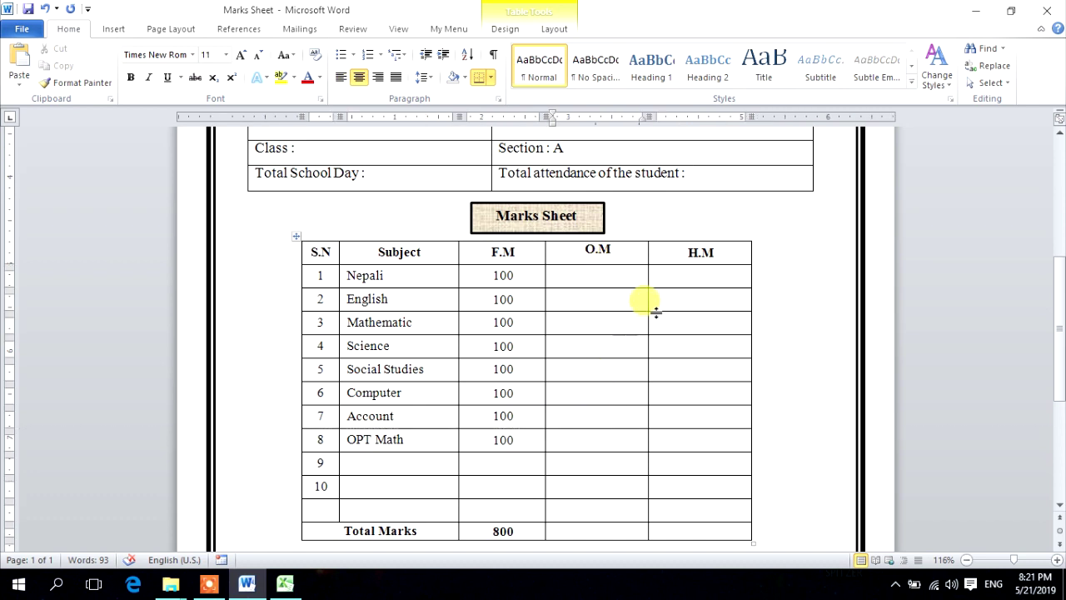
pyautogui.moveTo(691, 281); pyautogui.dragTo(712, 461)
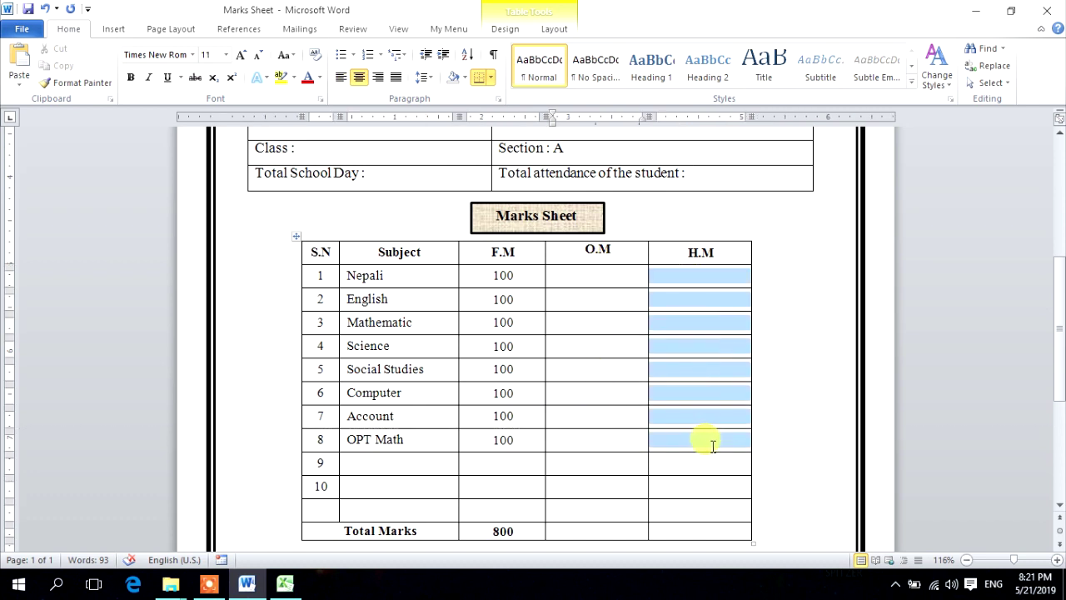
pyautogui.scroll(-1, 696, 252)
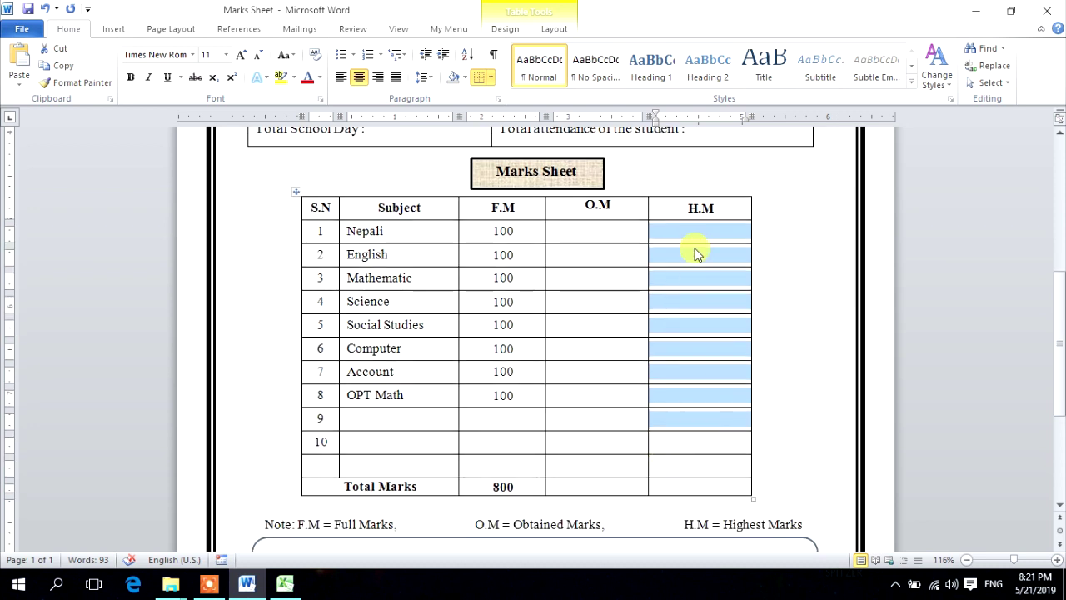
pyautogui.click(699, 238)
pyautogui.click(698, 258)
pyautogui.click(705, 280)
pyautogui.click(700, 350)
pyautogui.scroll(-4, 467, 437)
# Check the Total Marks value of 800, then look over the whole marks sheet page.
pyautogui.click(491, 308)
pyautogui.doubleClick(492, 308)
pyautogui.scroll(1, 491, 308)
pyautogui.scroll(2, 538, 305)
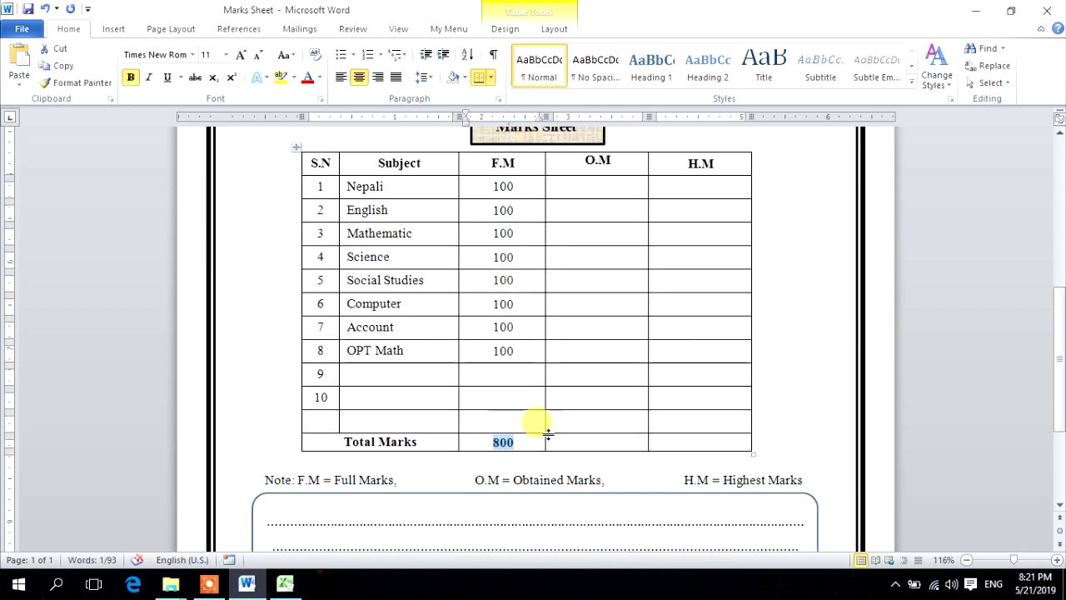
pyautogui.click(599, 442)
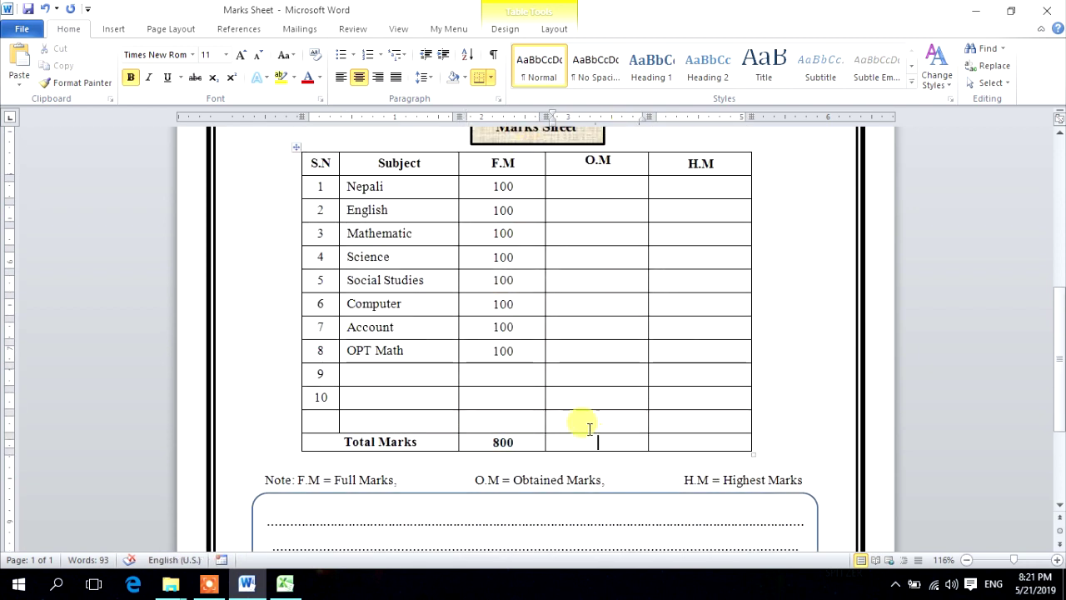
pyautogui.scroll(-2, 555, 422)
pyautogui.scroll(-2, 542, 369)
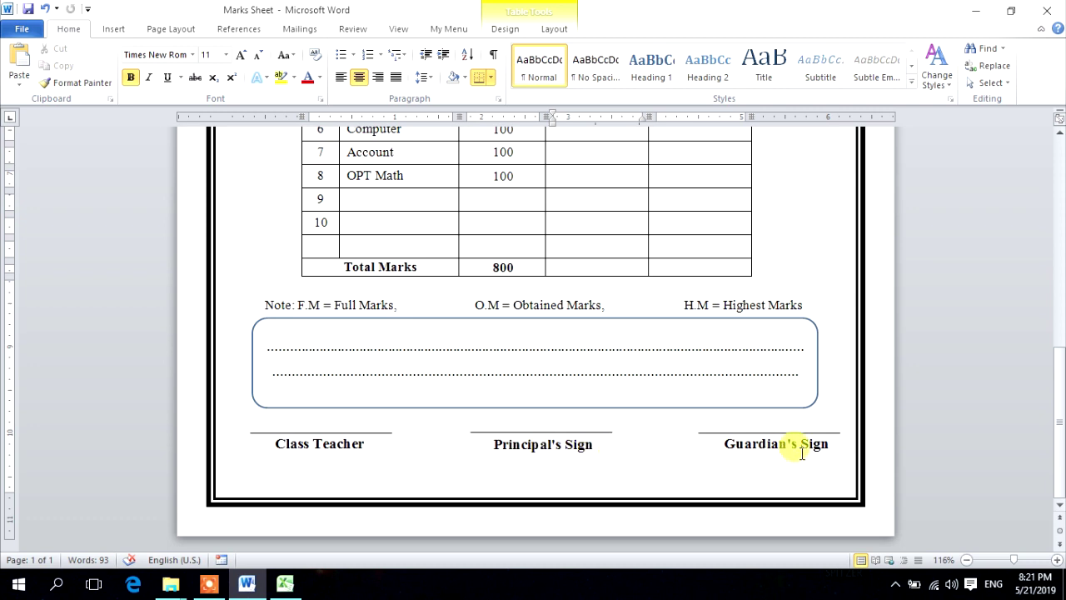
pyautogui.scroll(7, 799, 450)
pyautogui.scroll(5, 804, 447)
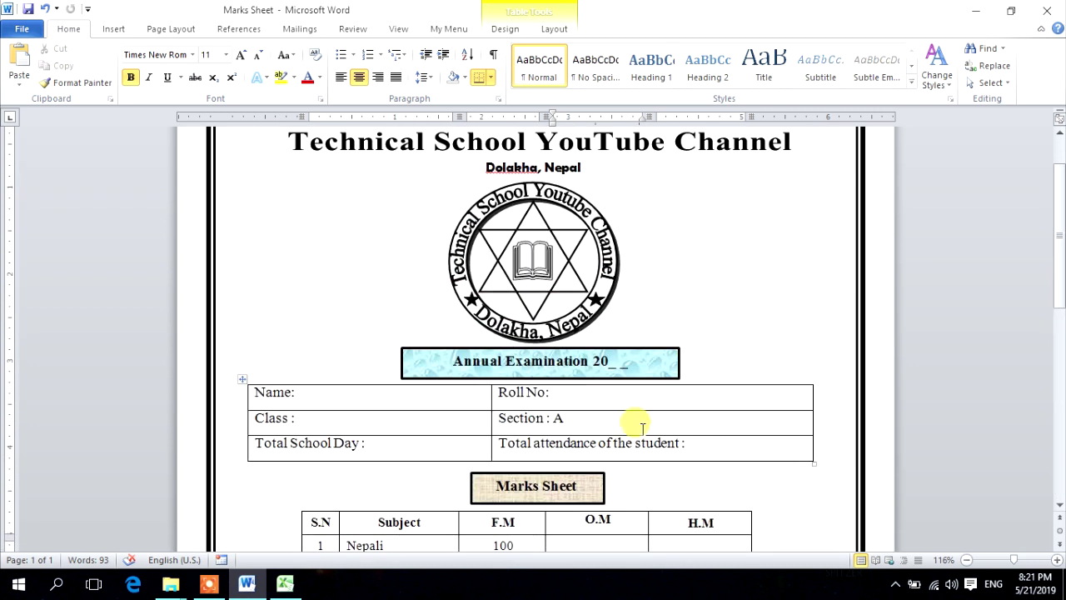
pyautogui.scroll(-2, 647, 421)
pyautogui.scroll(-1, 416, 285)
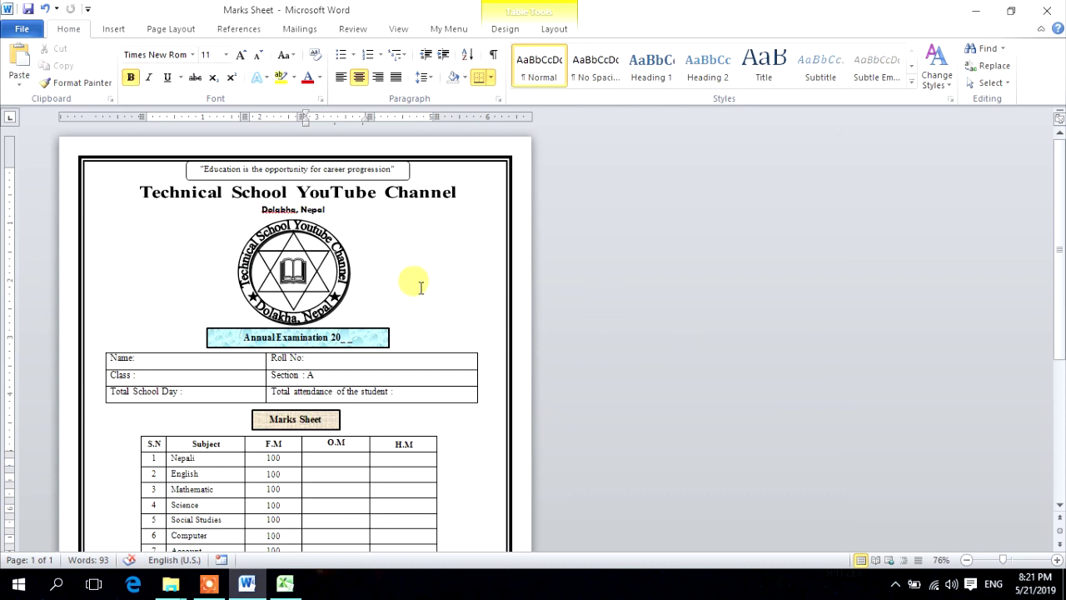
pyautogui.scroll(-3, 409, 328)
pyautogui.scroll(-3, 414, 333)
pyautogui.scroll(-1, 412, 328)
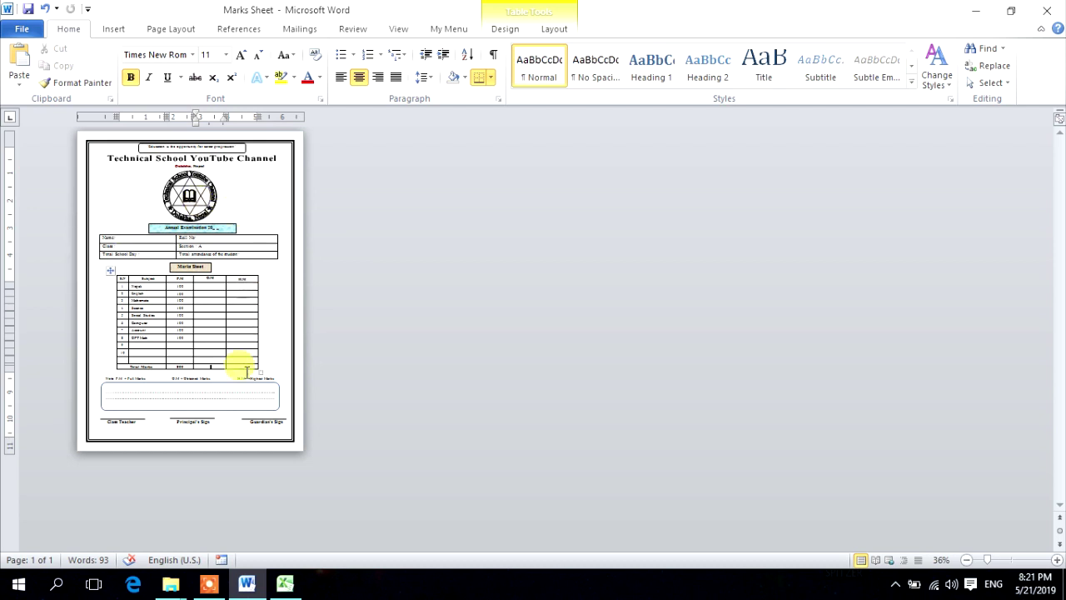
# In the Result Sheet workbook, select the first three students' rows and the third student's name in B6.
pyautogui.click(284, 587)
pyautogui.click(360, 303)
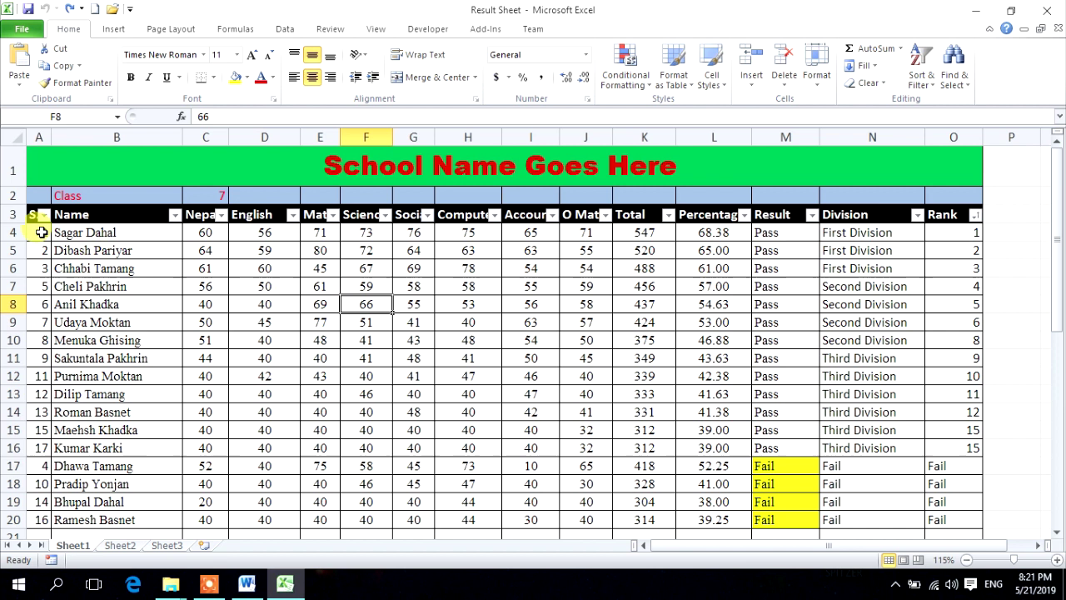
pyautogui.click(12, 232)
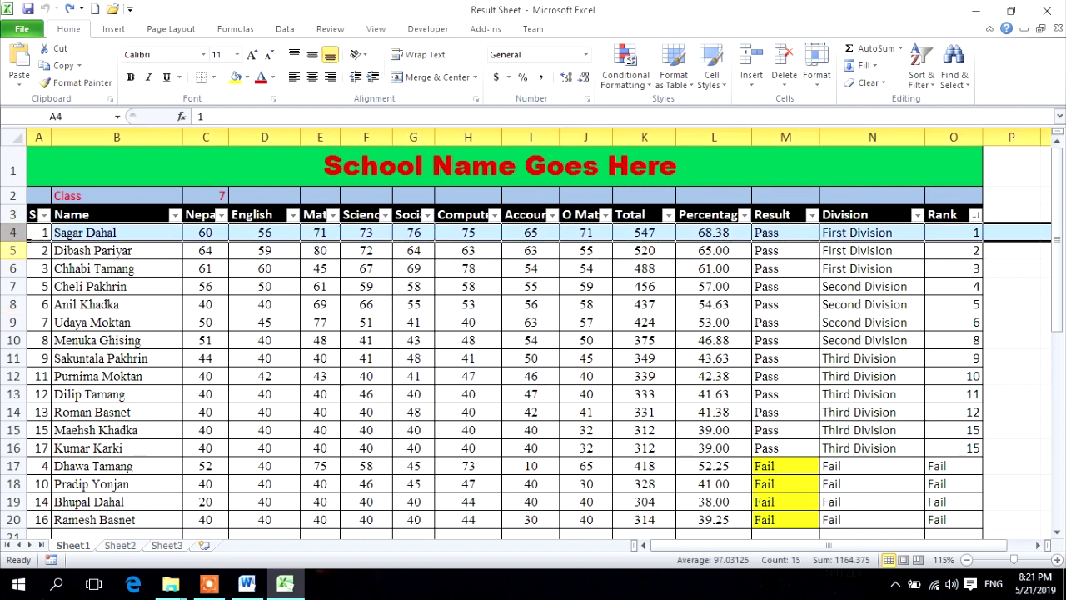
pyautogui.click(30, 250)
pyautogui.click(8, 271)
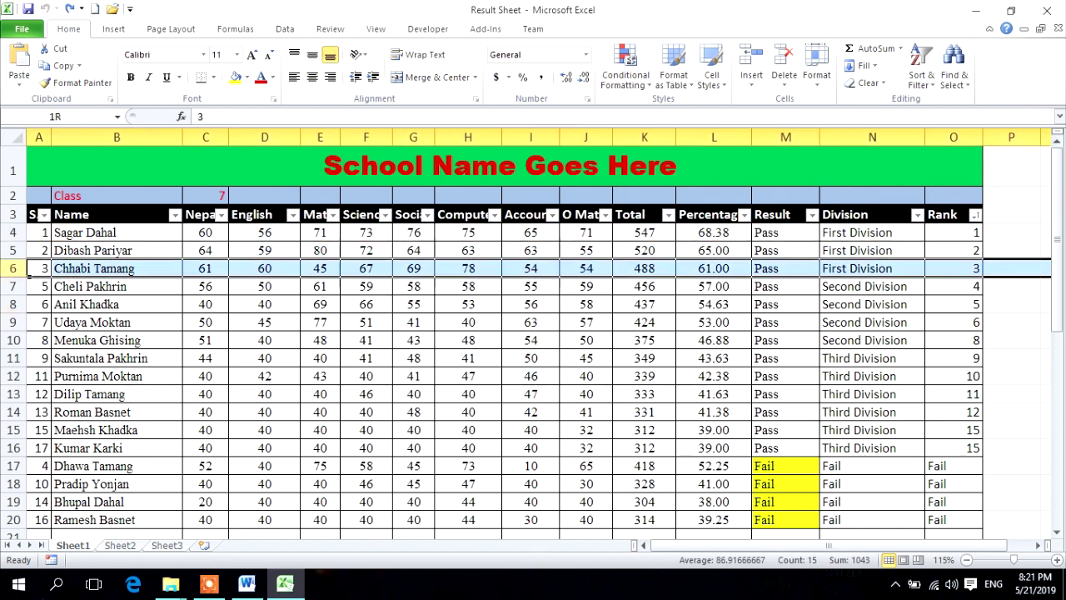
pyautogui.click(13, 286)
pyautogui.click(100, 301)
pyautogui.click(83, 268)
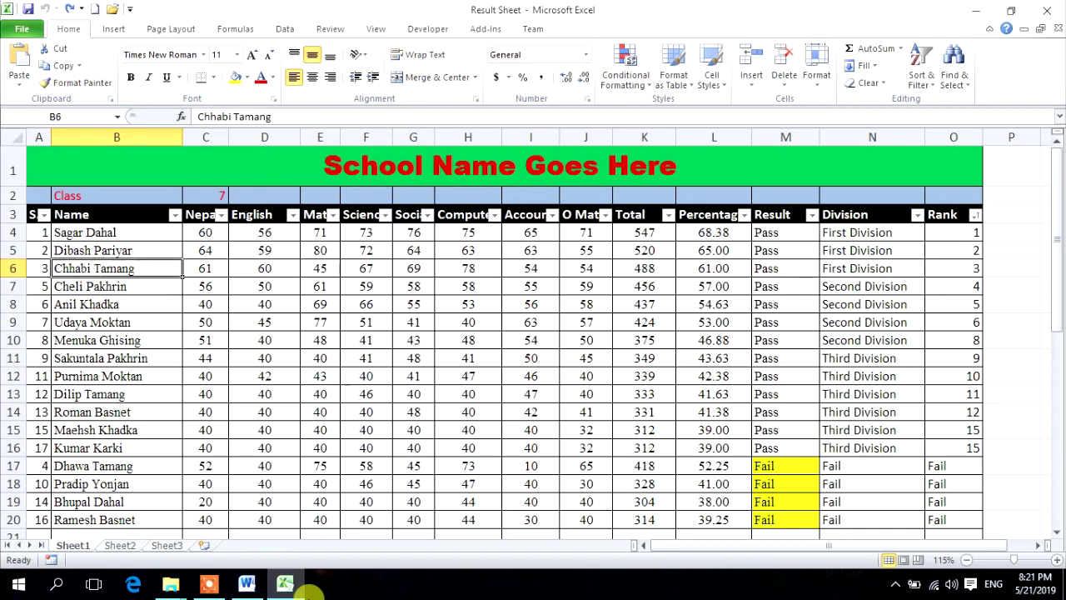
# Compare with Word, then check the first student's name, subject marks and Social mark in G4.
pyautogui.click(248, 584)
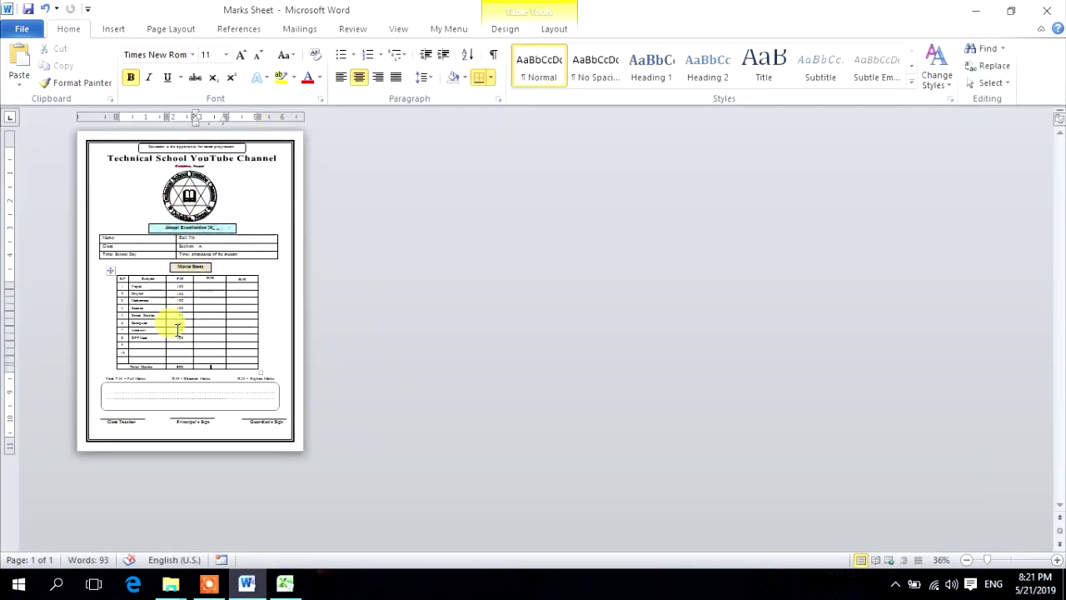
pyautogui.click(284, 585)
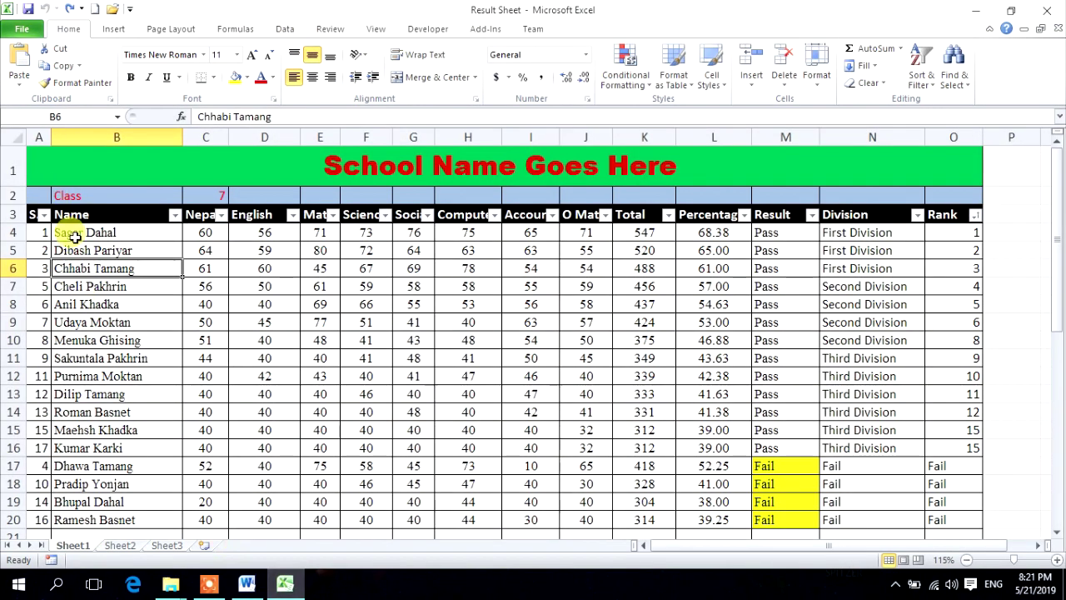
pyautogui.doubleClick(111, 232)
pyautogui.click(260, 232)
pyautogui.click(409, 237)
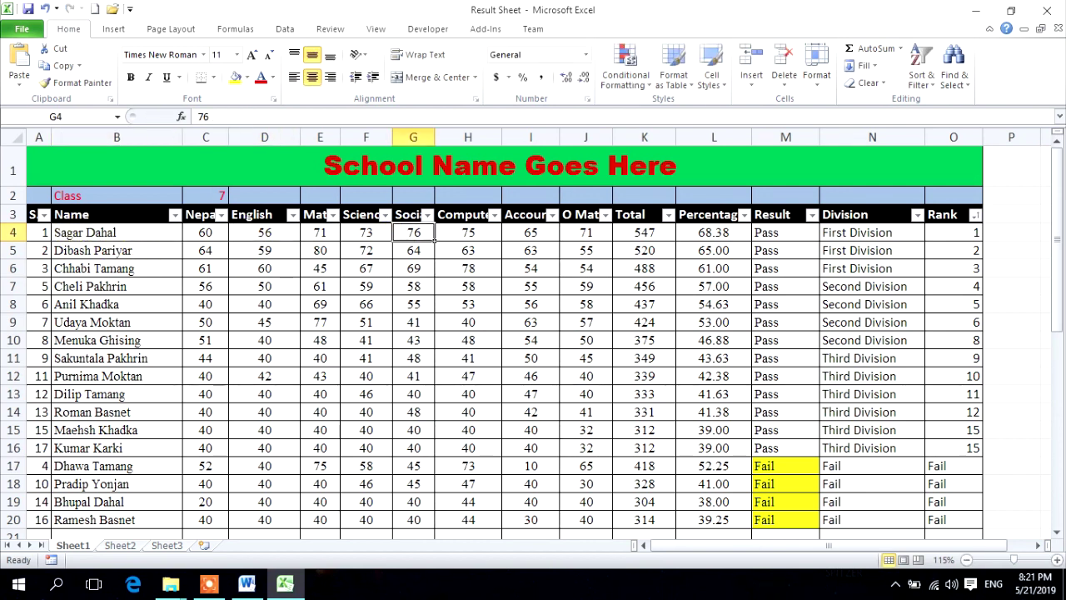
pyautogui.click(12, 234)
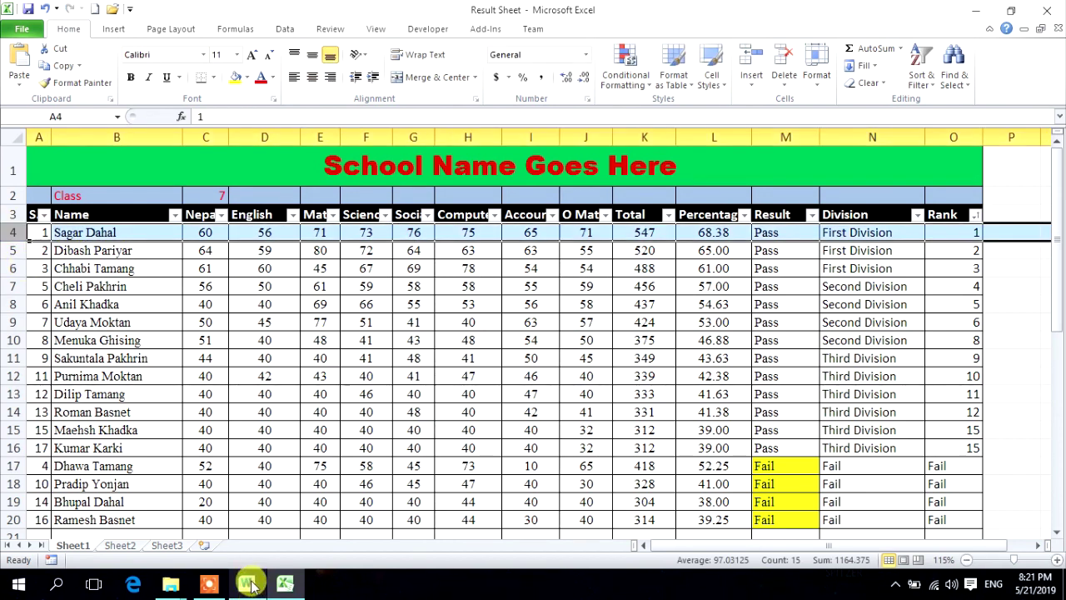
# Check the Account mark in I11 against Word, ending with the Result Sheet workbook in front.
pyautogui.click(248, 585)
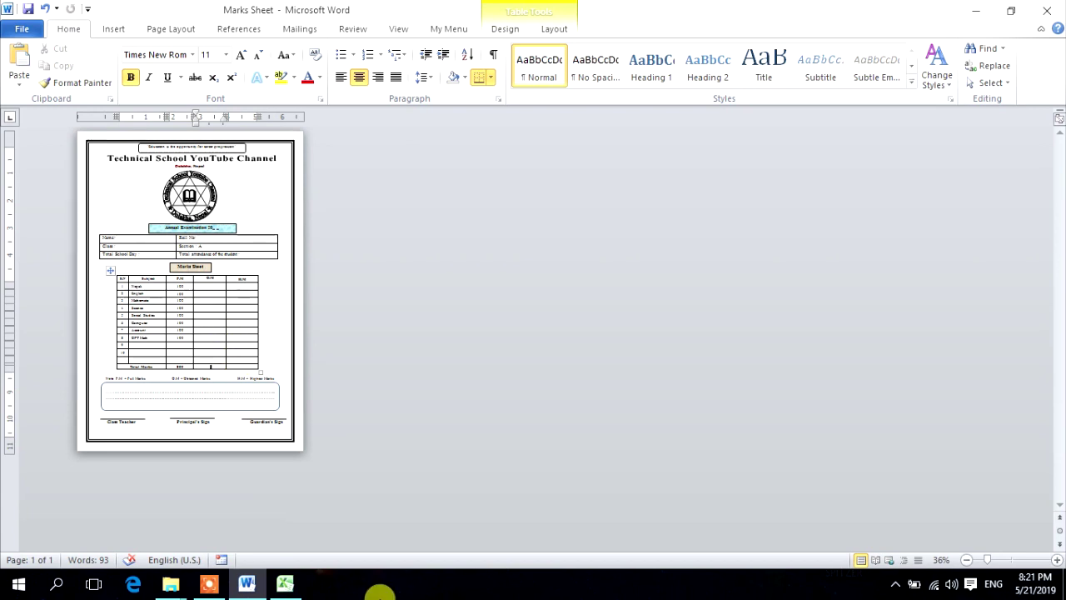
pyautogui.click(284, 586)
pyautogui.click(523, 358)
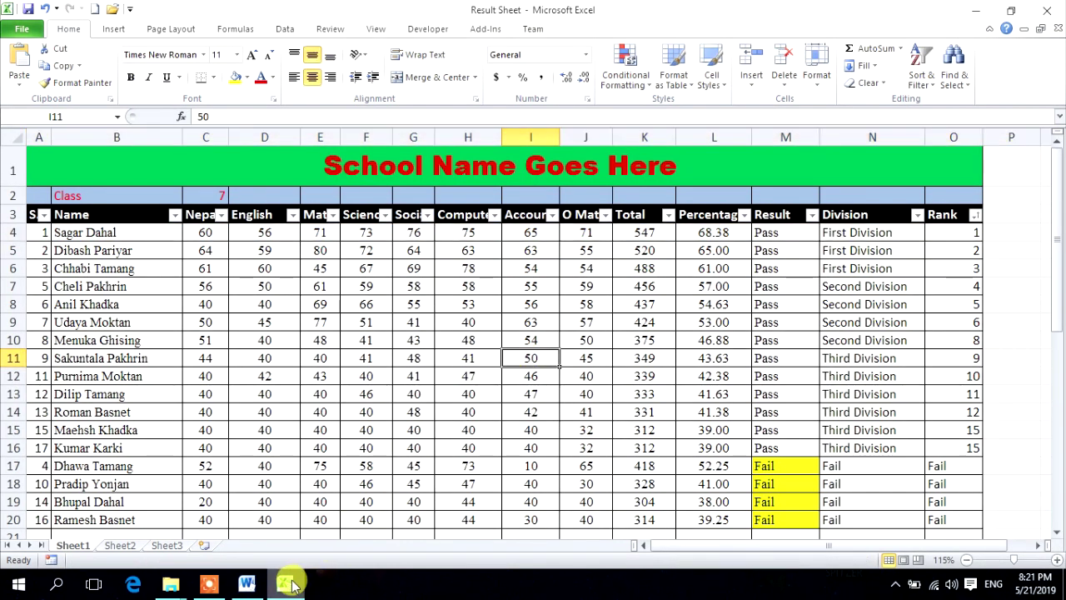
pyautogui.click(292, 586)
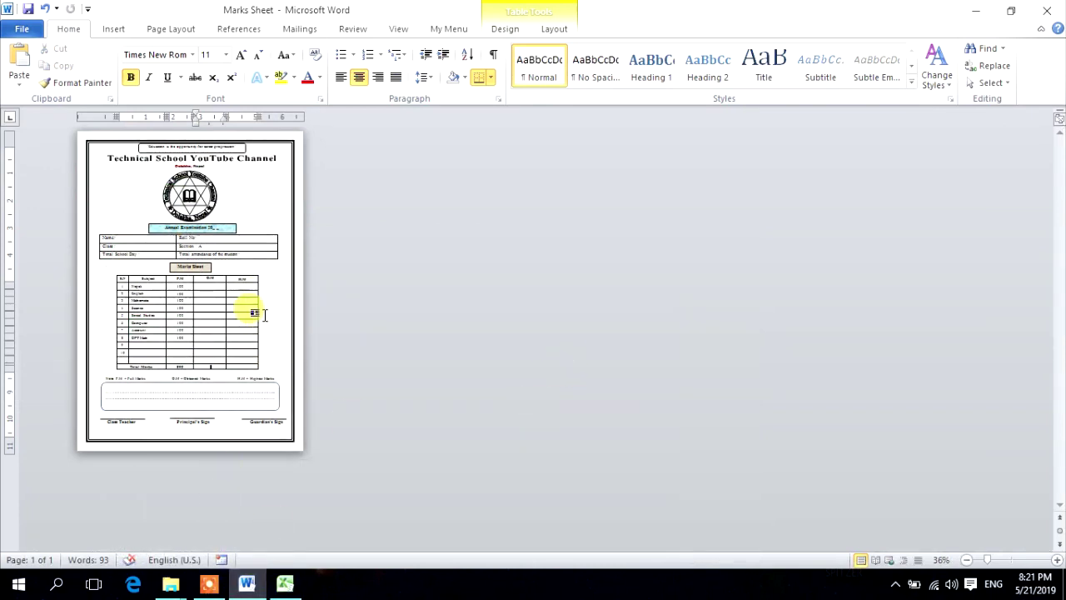
pyautogui.click(287, 586)
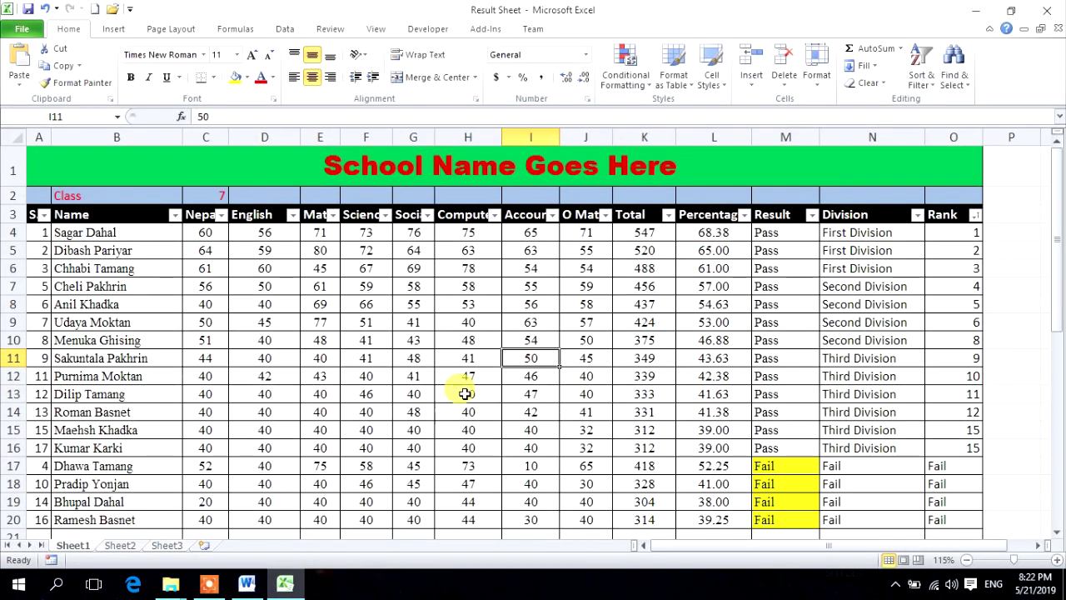
pyautogui.click(283, 585)
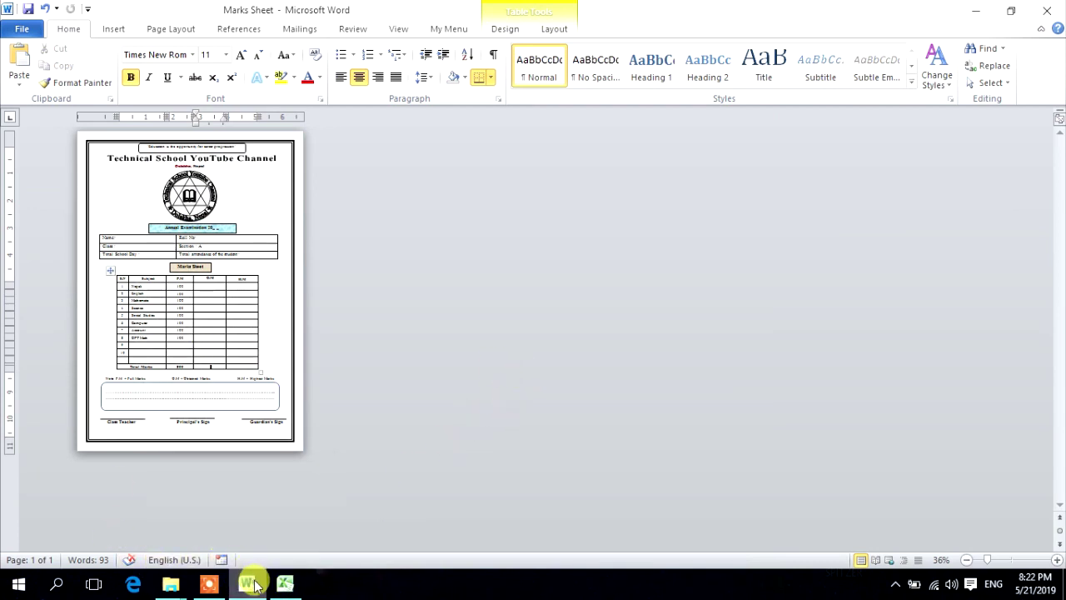
pyautogui.click(246, 586)
pyautogui.click(247, 586)
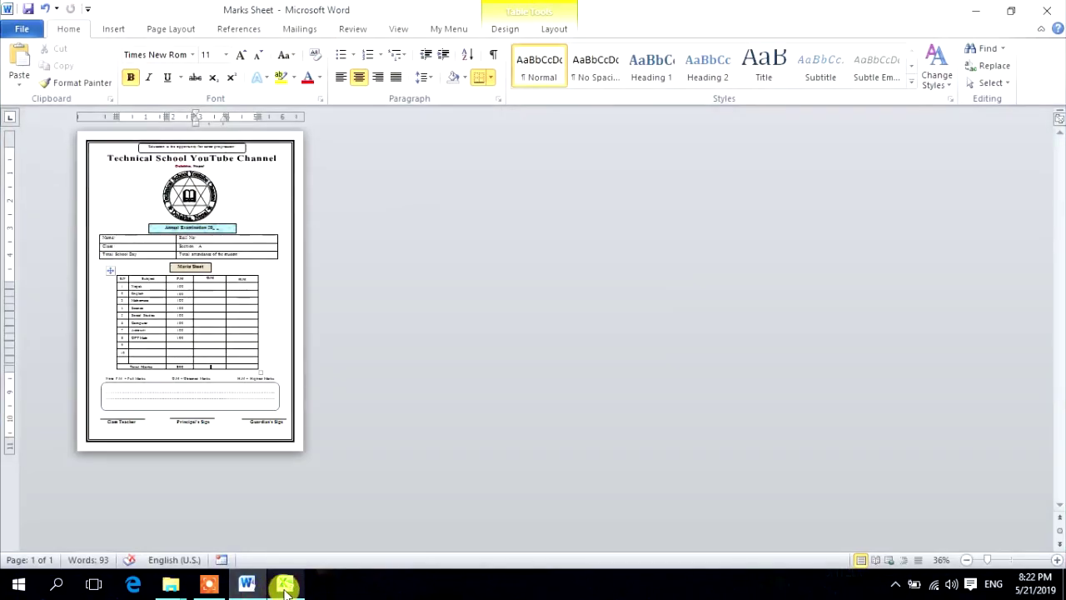
pyautogui.click(285, 586)
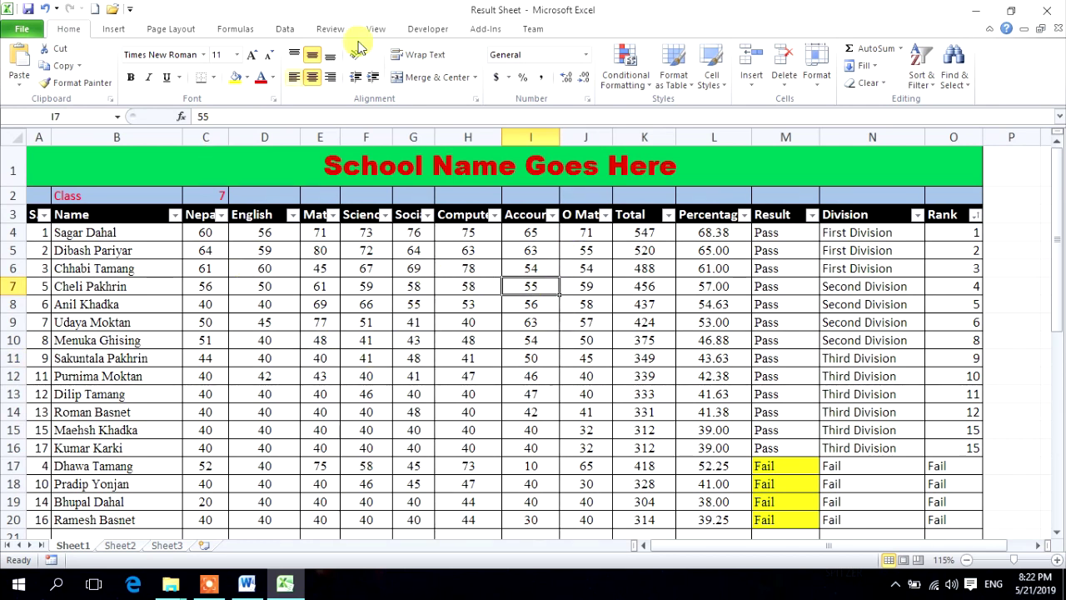
# Go to the Rank column, starting from the rank formula in O4.
pyautogui.click(308, 302)
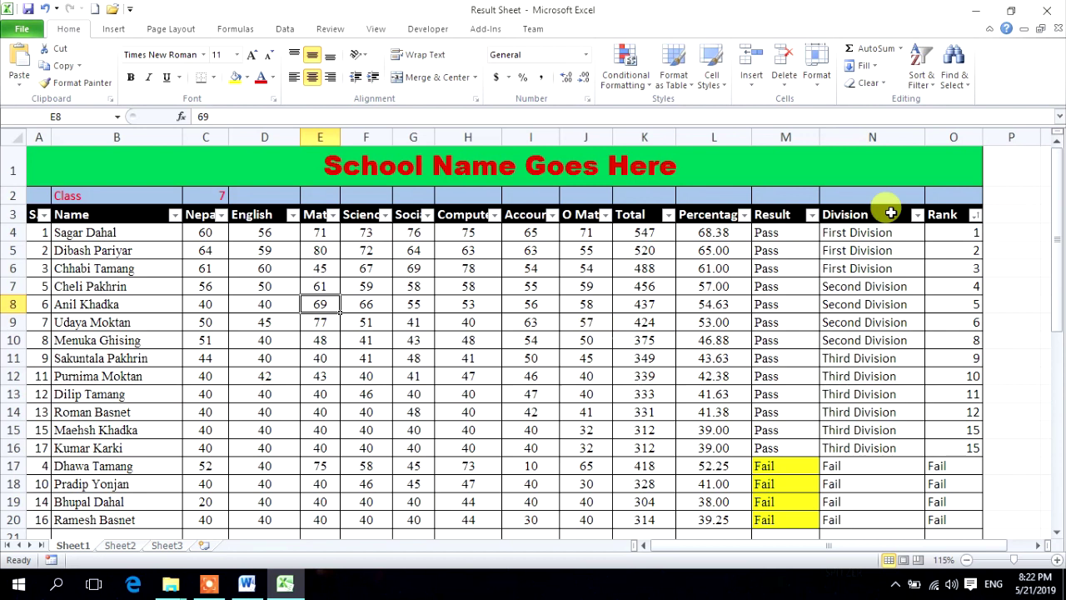
pyautogui.click(941, 215)
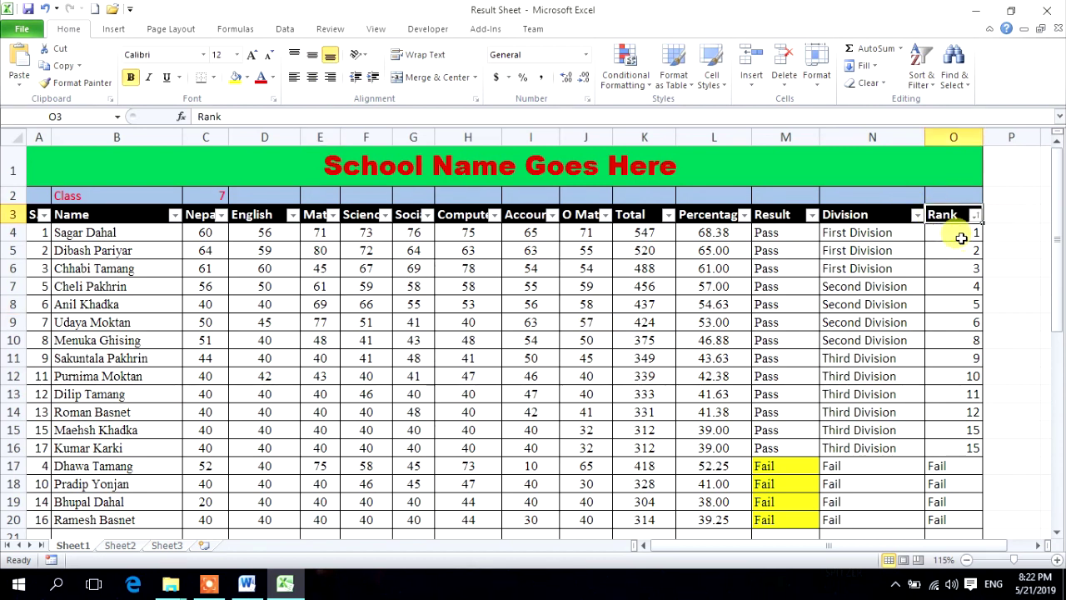
pyautogui.click(962, 235)
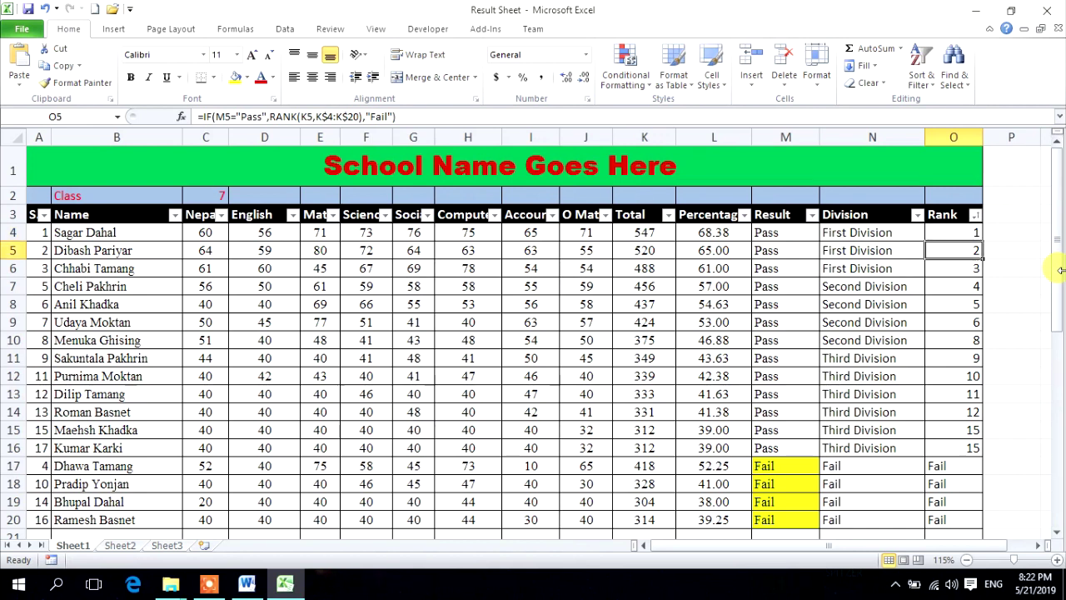
pyautogui.press('Down')
pyautogui.press('Down')
pyautogui.press('Down')
pyautogui.press('Down')
pyautogui.press('Down')
pyautogui.press('Down')
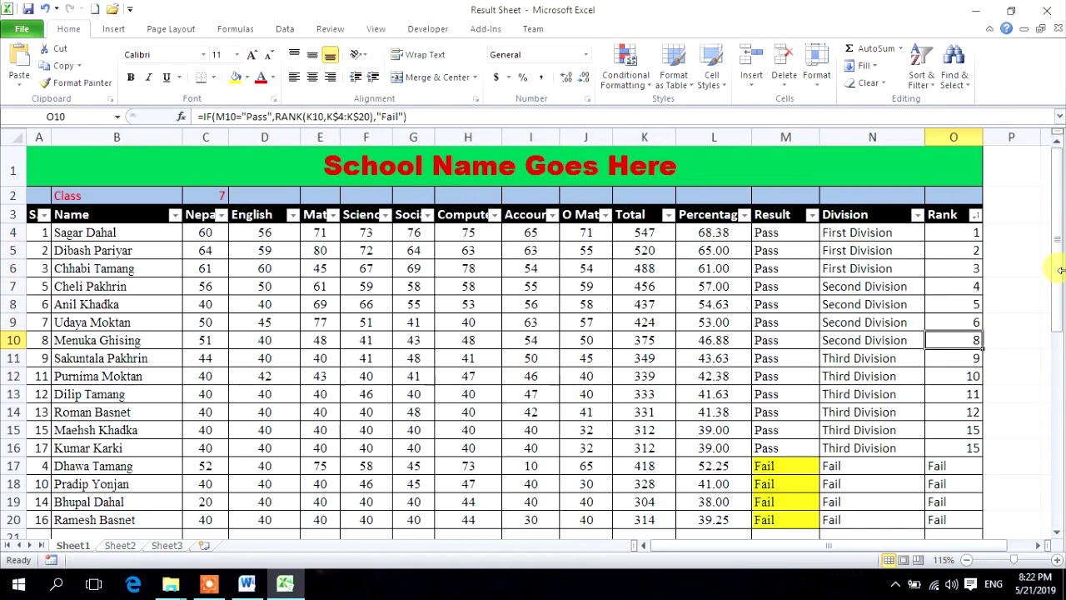
# Overwrite the duplicated ranks from O10 down with 7, 9, 10, 11, 12 and 13.
pyautogui.write('7')
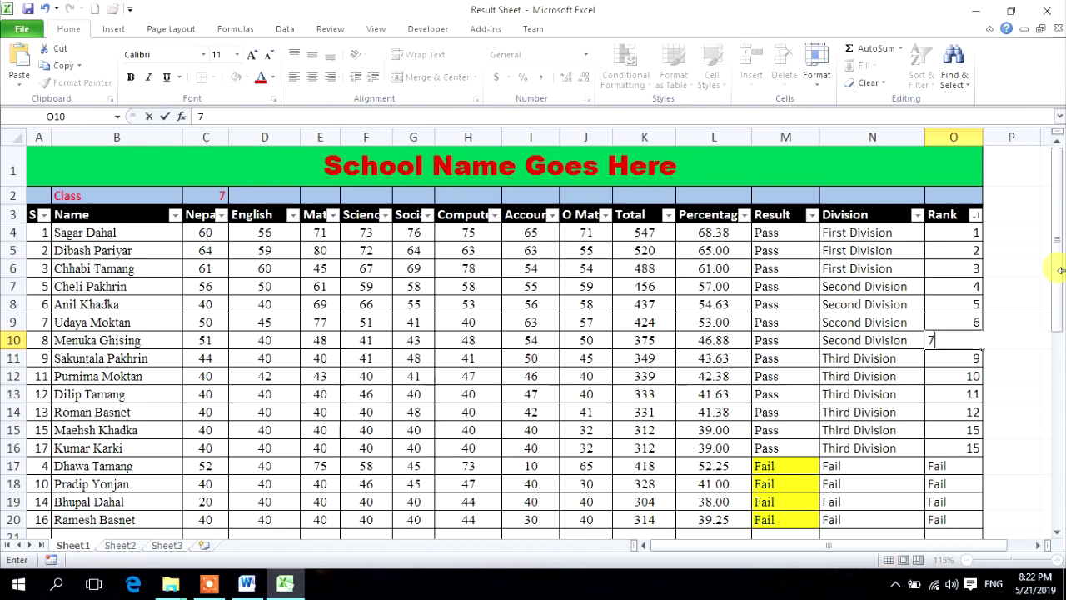
pyautogui.press('Return')
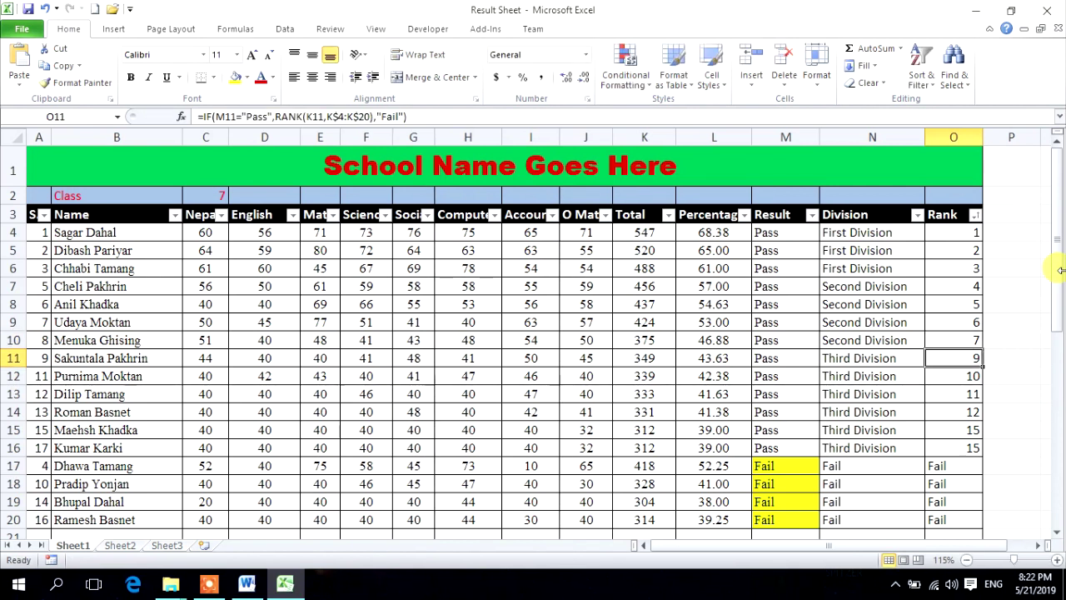
pyautogui.write('89')
pyautogui.press('Return')
pyautogui.write('10')
pyautogui.press('Return')
pyautogui.write('11')
pyautogui.press('Return')
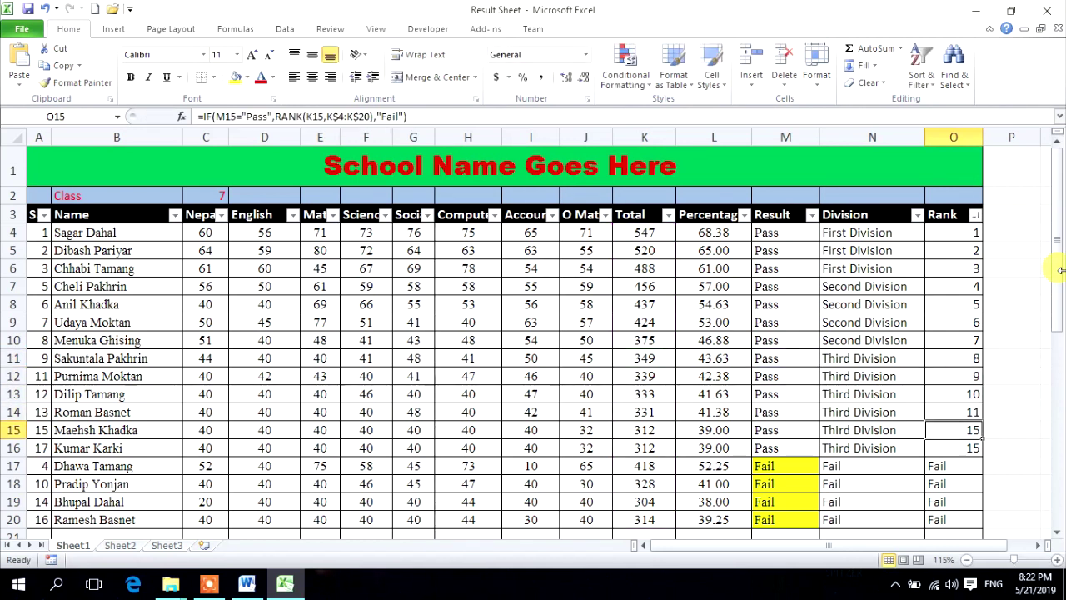
pyautogui.write('12')
pyautogui.press('Return')
pyautogui.write('13')
pyautogui.press('Return')
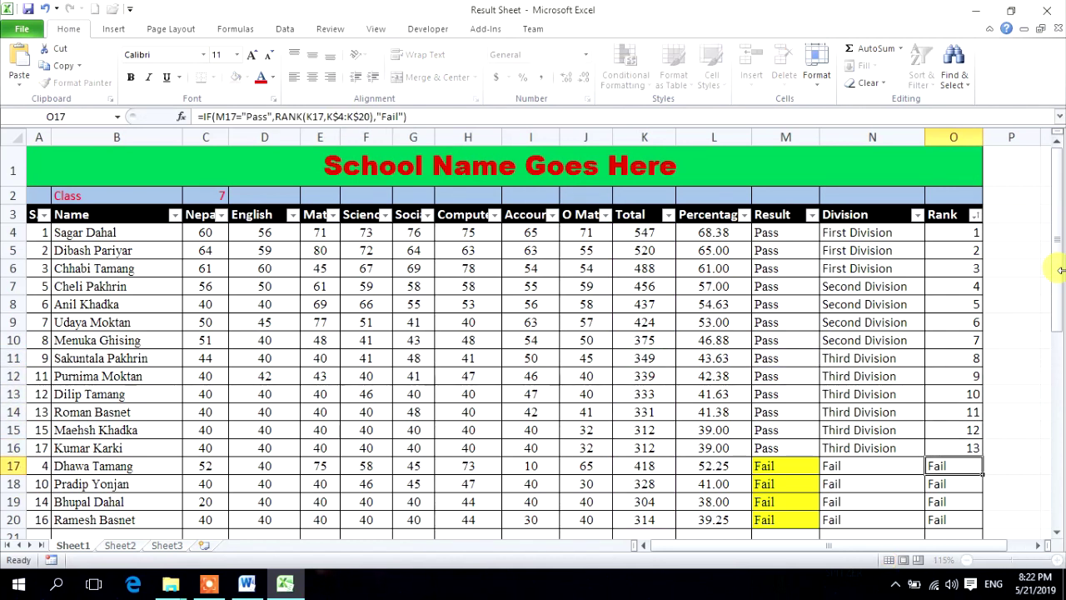
# Check the ranks in O10 and O17 and the class number 7 in C2.
pyautogui.click(960, 340)
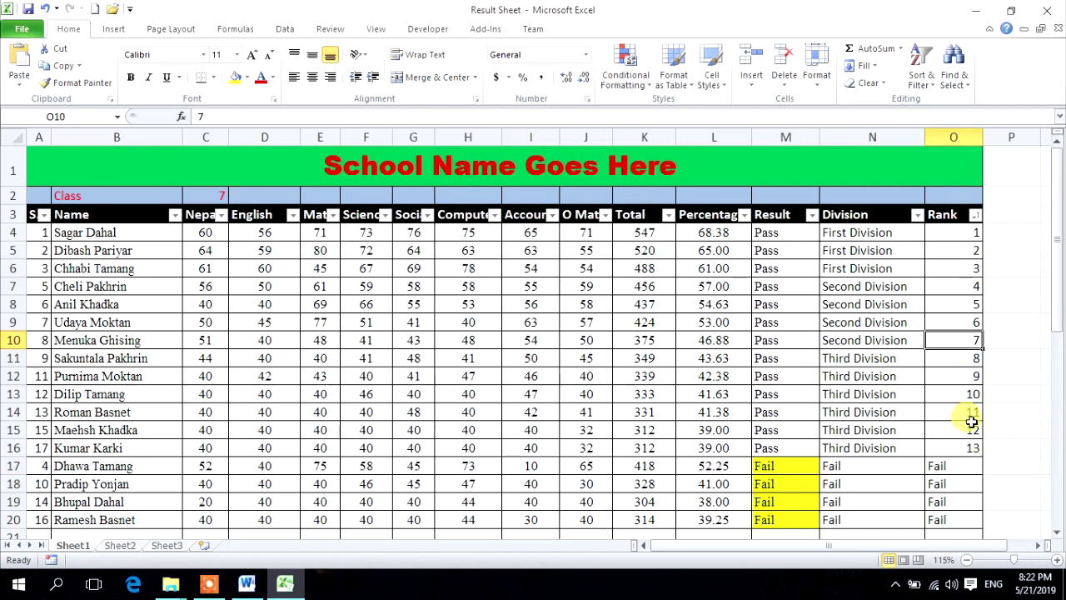
pyautogui.click(958, 465)
pyautogui.scroll(-2, 763, 466)
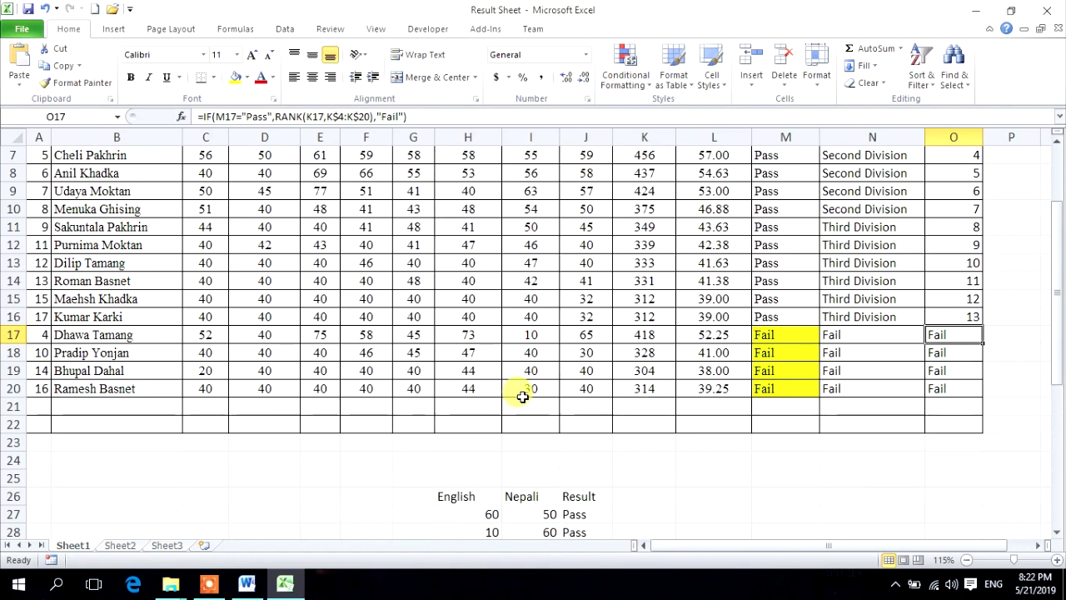
pyautogui.scroll(2, 374, 264)
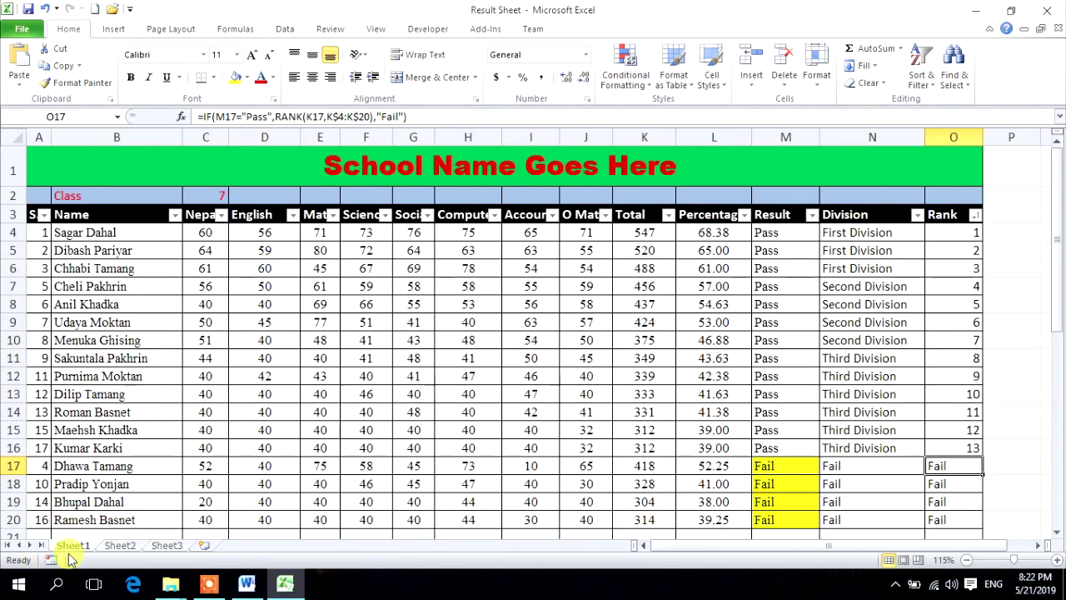
pyautogui.click(134, 197)
pyautogui.click(209, 197)
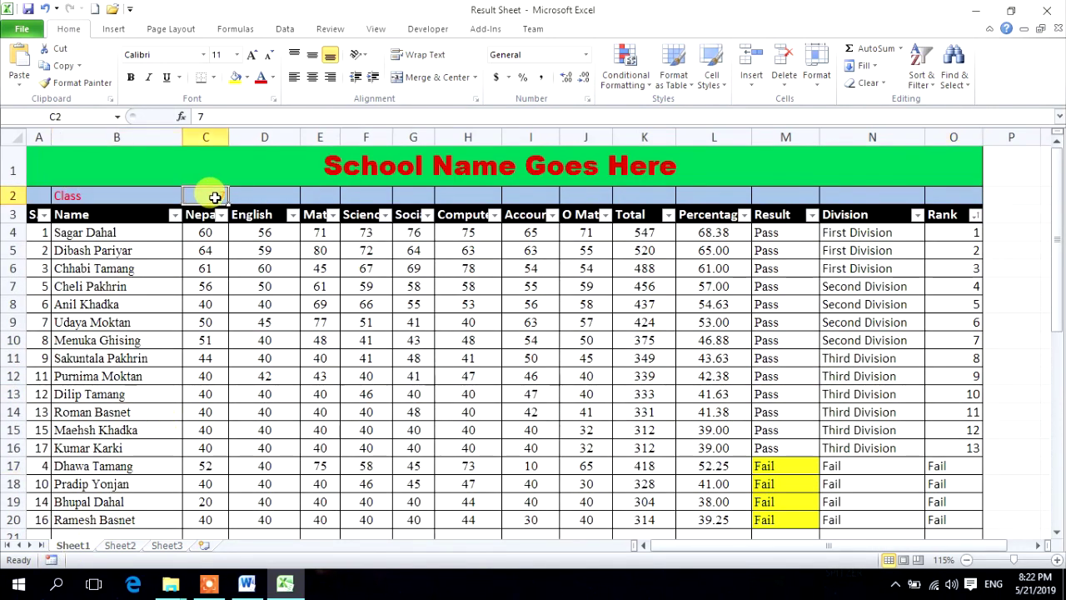
# Rename the Sheet1 worksheet tab to 'class 7'.
pyautogui.rightClick(75, 549)
pyautogui.click(142, 417)
pyautogui.write('class 7')
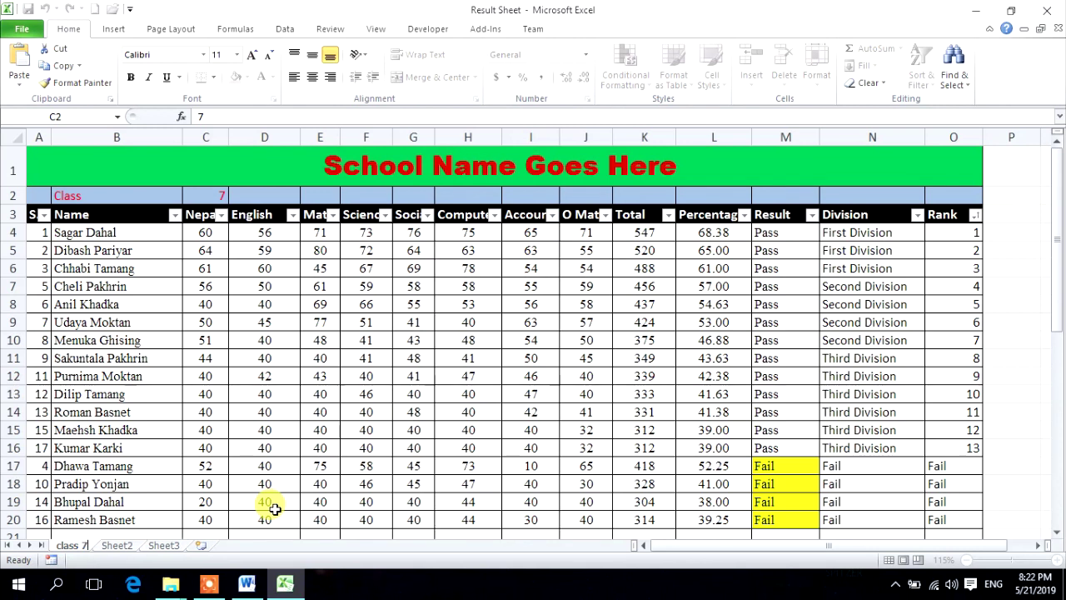
pyautogui.press('Return')
pyautogui.click(208, 412)
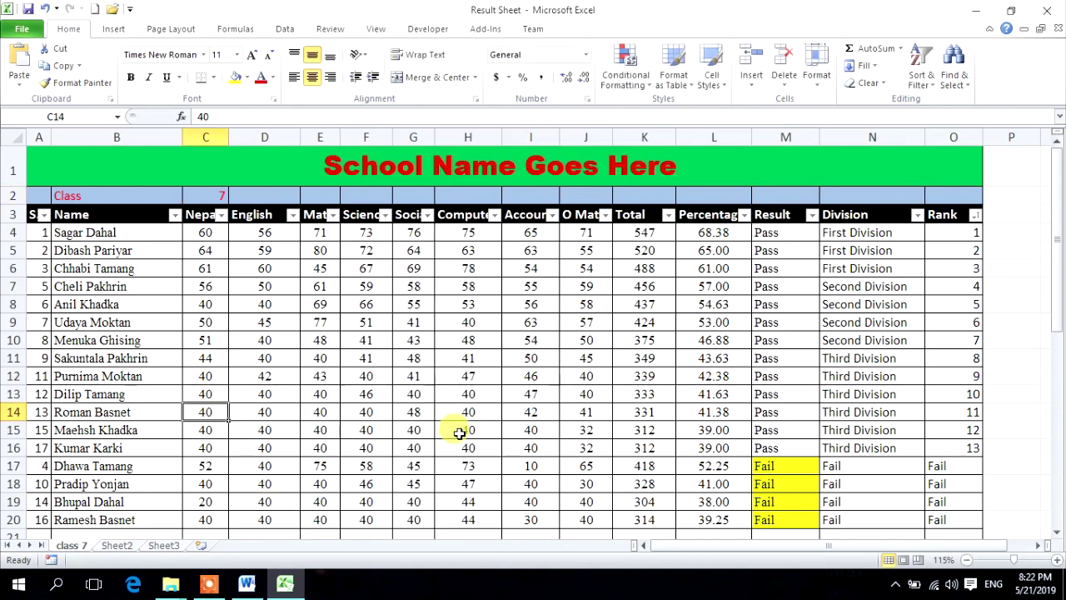
# Create a copy of the class 7 sheet, placed after it as class 7 (2).
pyautogui.click(551, 305)
pyautogui.click(273, 360)
pyautogui.click(440, 337)
pyautogui.click(568, 324)
pyautogui.rightClick(70, 548)
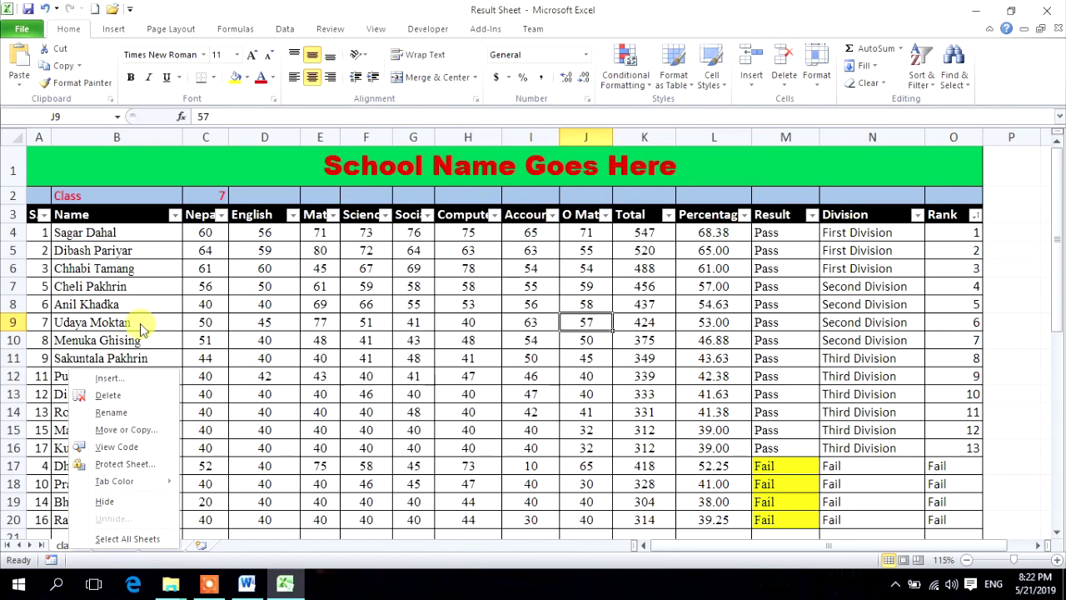
pyautogui.click(121, 430)
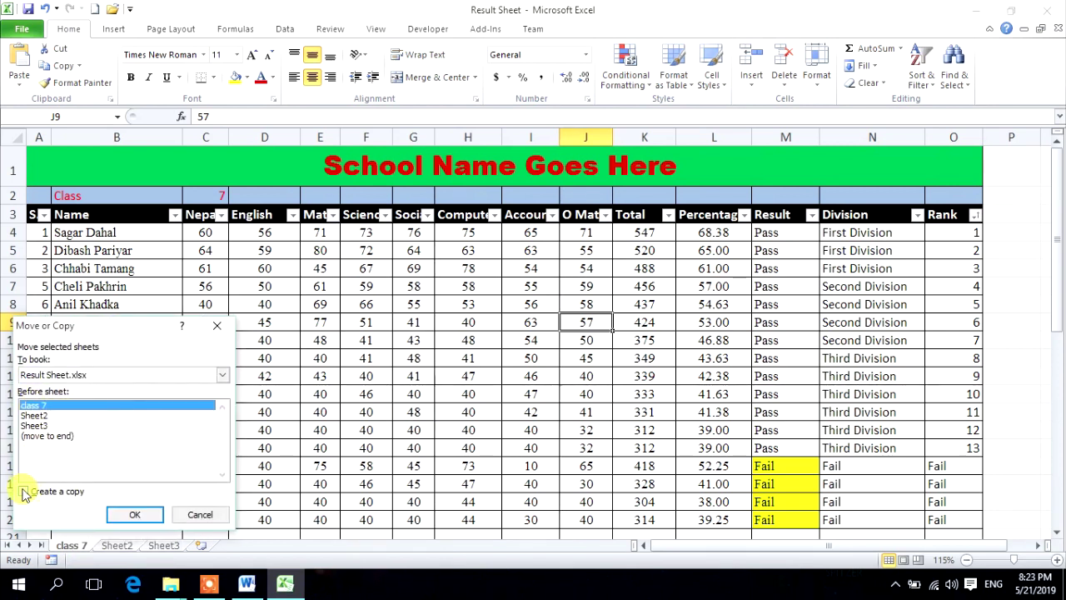
pyautogui.click(136, 508)
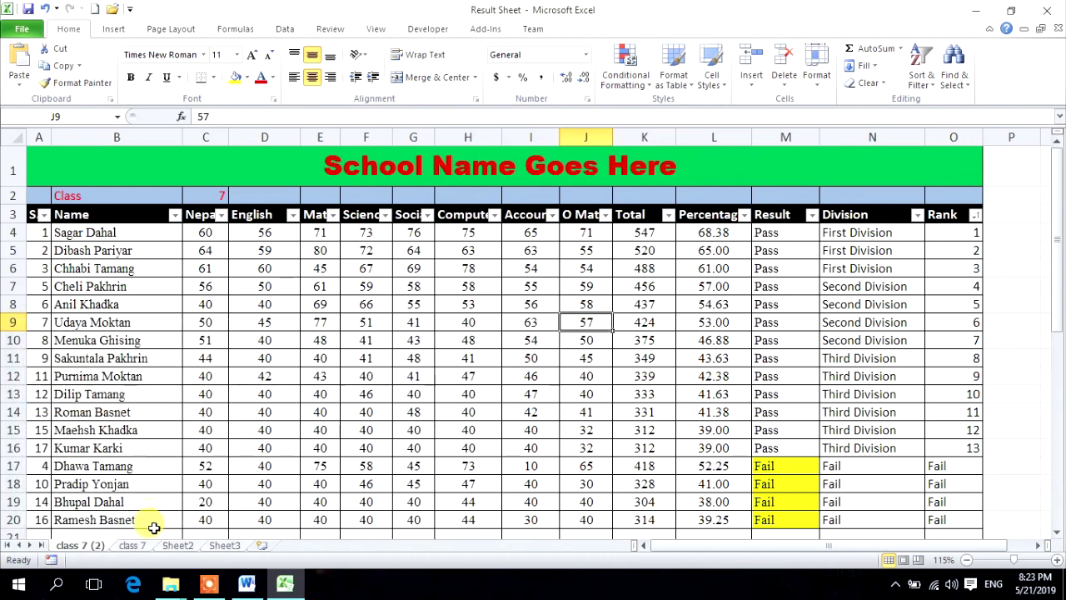
pyautogui.moveTo(129, 546)
pyautogui.mouseDown()
pyautogui.moveTo(177, 537)
pyautogui.moveTo(71, 556)
pyautogui.moveTo(131, 539)
pyautogui.mouseUp()
# On the copy, delete the subject marks in C4:J20 and the student names in B4:B20.
pyautogui.moveTo(205, 236)
pyautogui.mouseDown()
pyautogui.moveTo(563, 561)
pyautogui.moveTo(602, 435)
pyautogui.mouseUp()
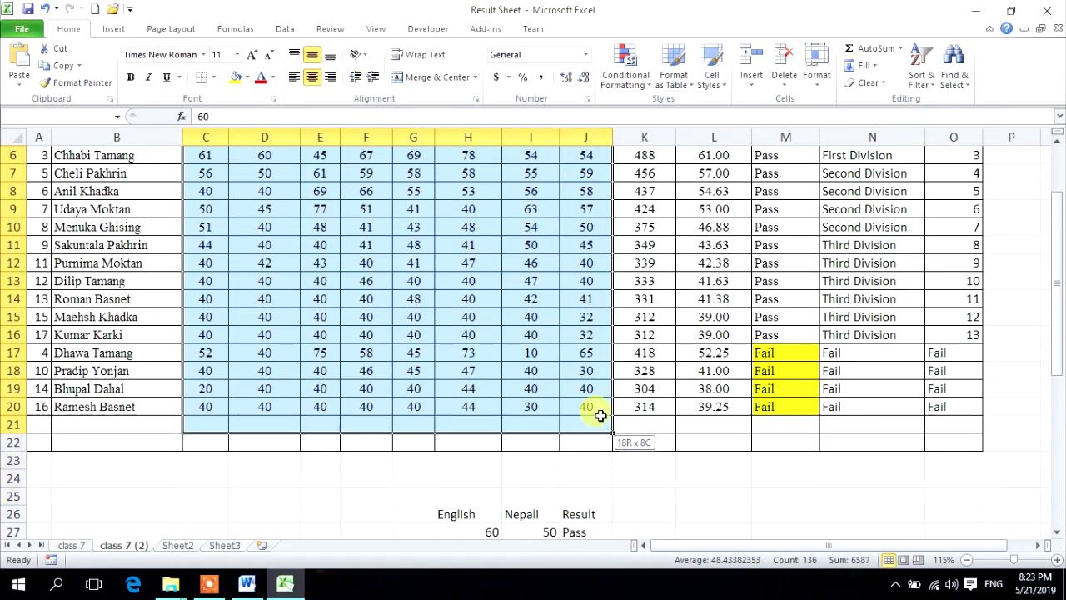
pyautogui.press('Delete')
pyautogui.moveTo(83, 232)
pyautogui.mouseDown()
pyautogui.moveTo(103, 491)
pyautogui.moveTo(112, 465)
pyautogui.mouseUp()
pyautogui.press('Delete')
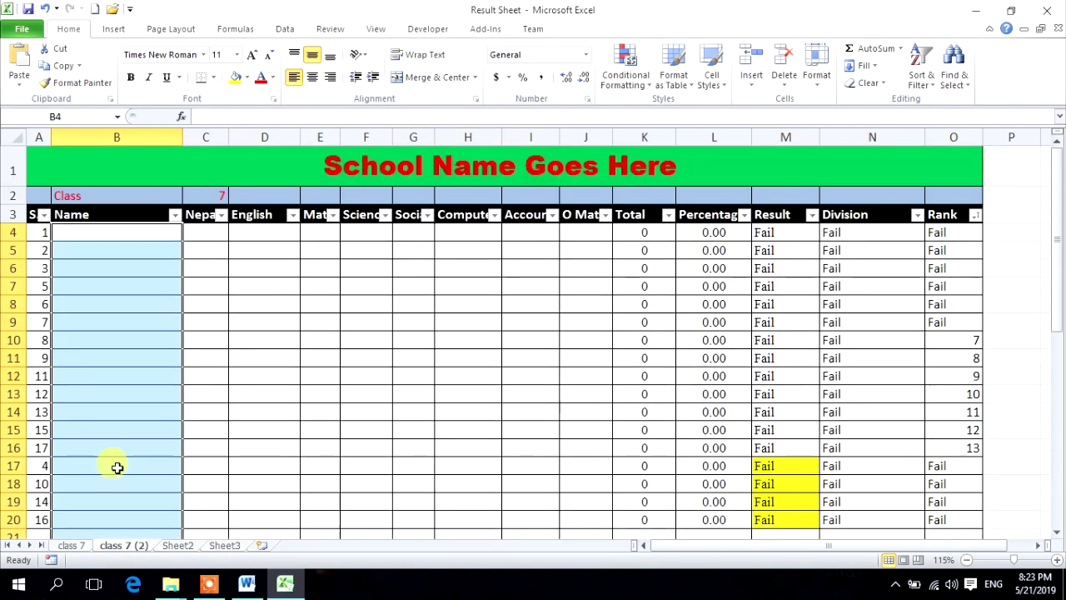
pyautogui.click(107, 234)
pyautogui.click(241, 236)
pyautogui.click(589, 251)
pyautogui.click(601, 236)
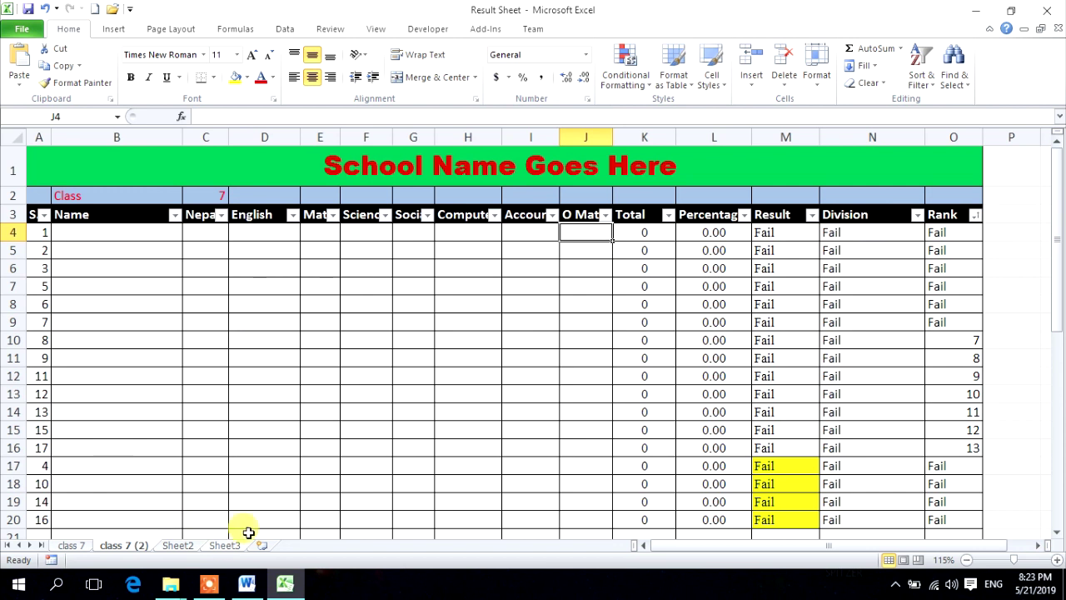
# Rename the copied class 7 (2) sheet to class 8.
pyautogui.rightClick(127, 553)
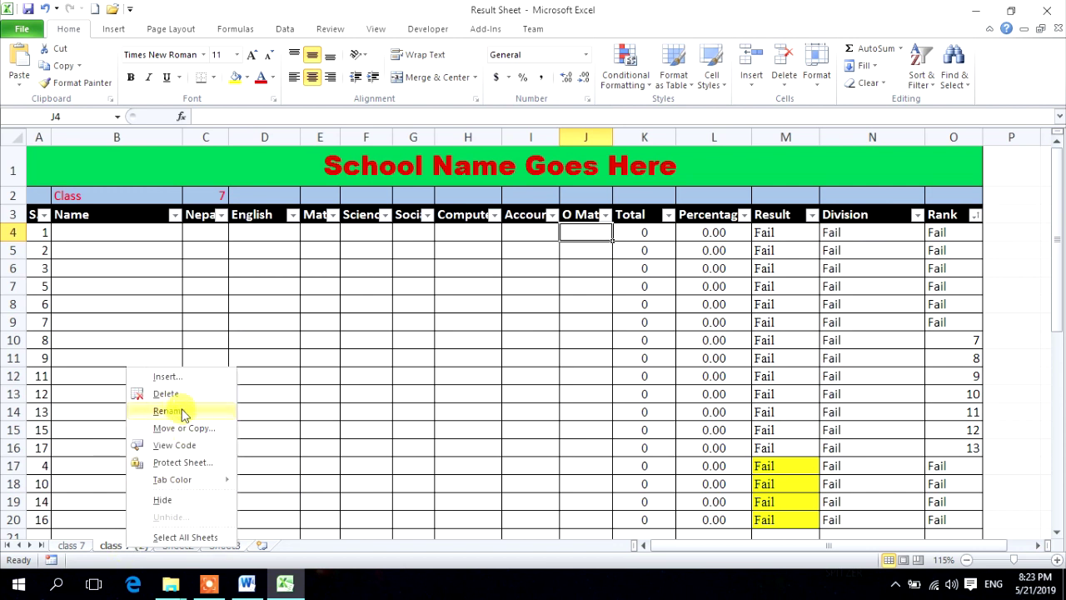
pyautogui.click(183, 411)
pyautogui.write('class 8')
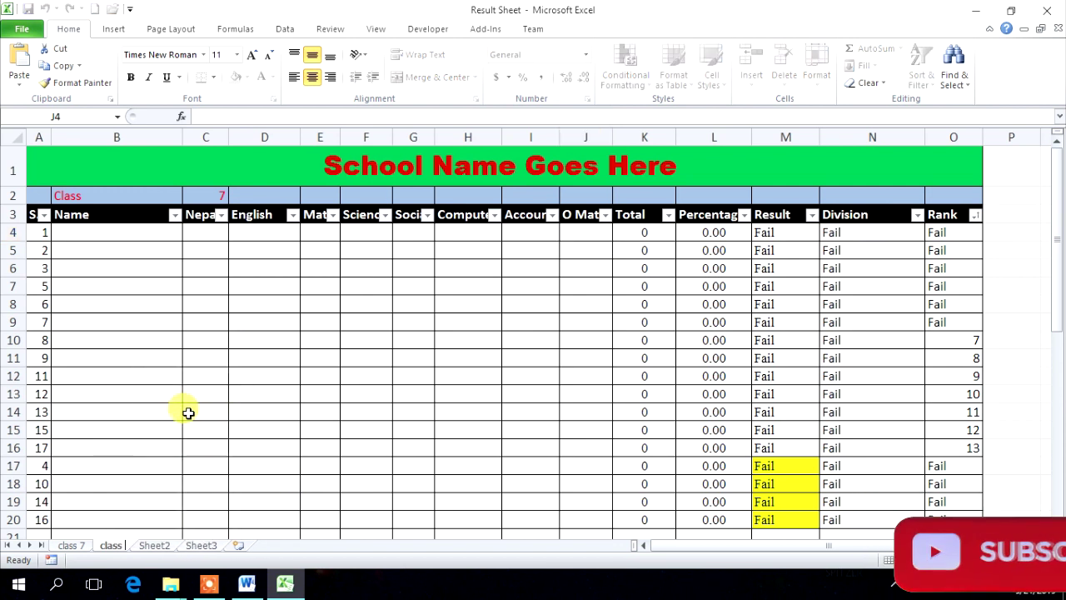
pyautogui.press('Return')
pyautogui.click(284, 408)
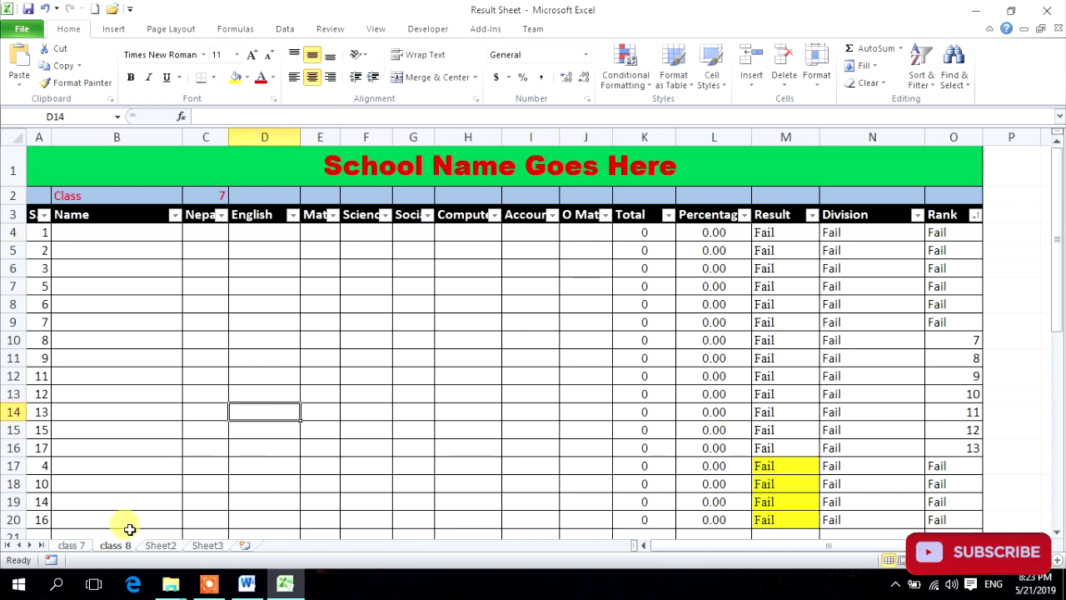
# Compare the empty class 8 sheet against the class 7 sheet.
pyautogui.click(80, 550)
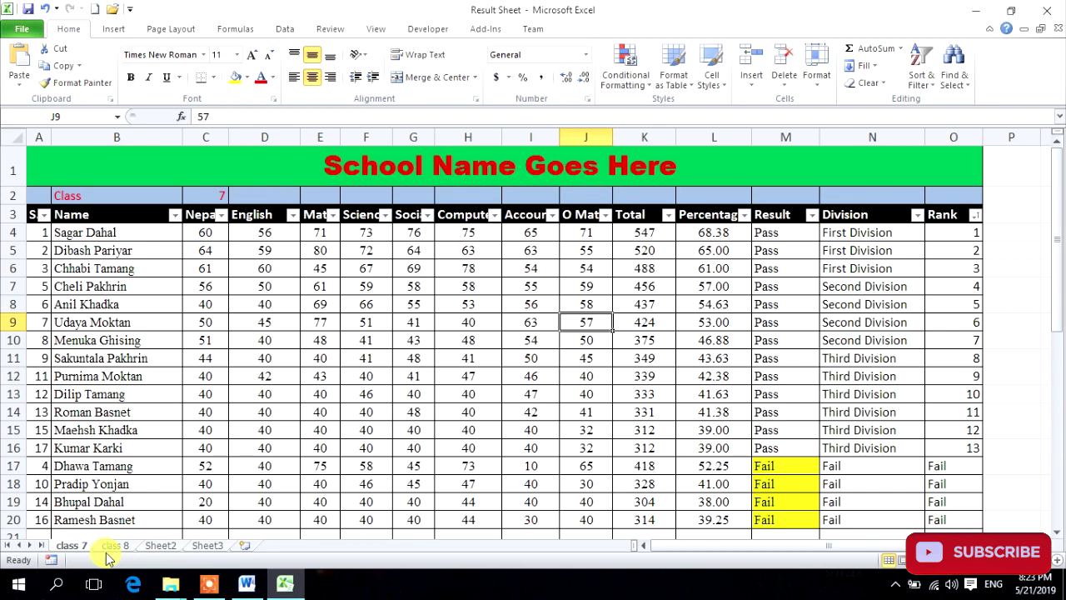
pyautogui.click(108, 550)
pyautogui.click(62, 547)
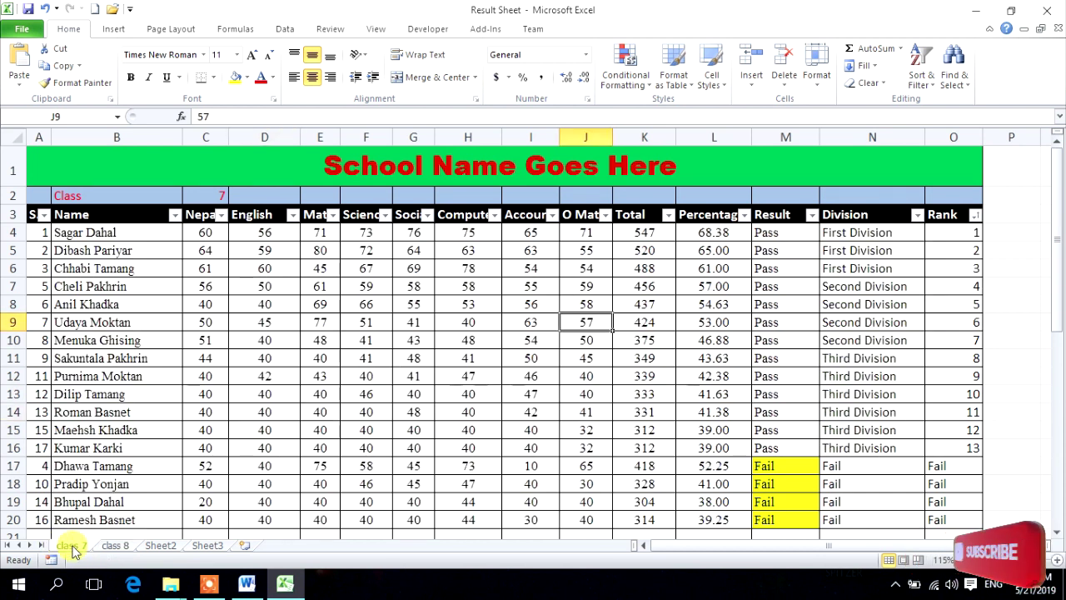
pyautogui.click(117, 547)
pyautogui.click(66, 550)
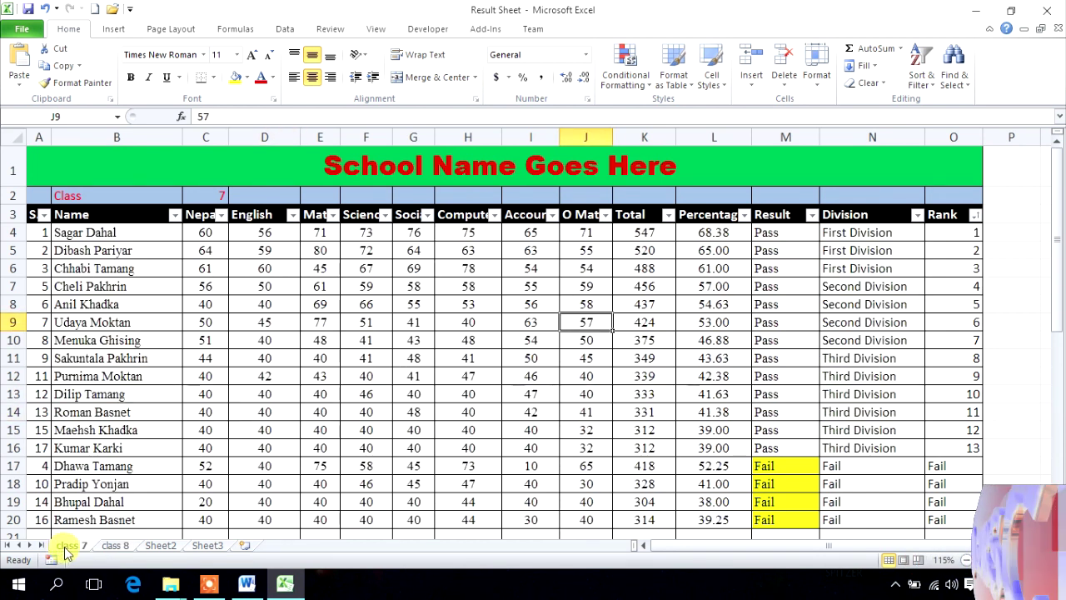
pyautogui.scroll(-1, 125, 346)
pyautogui.scroll(1, 166, 359)
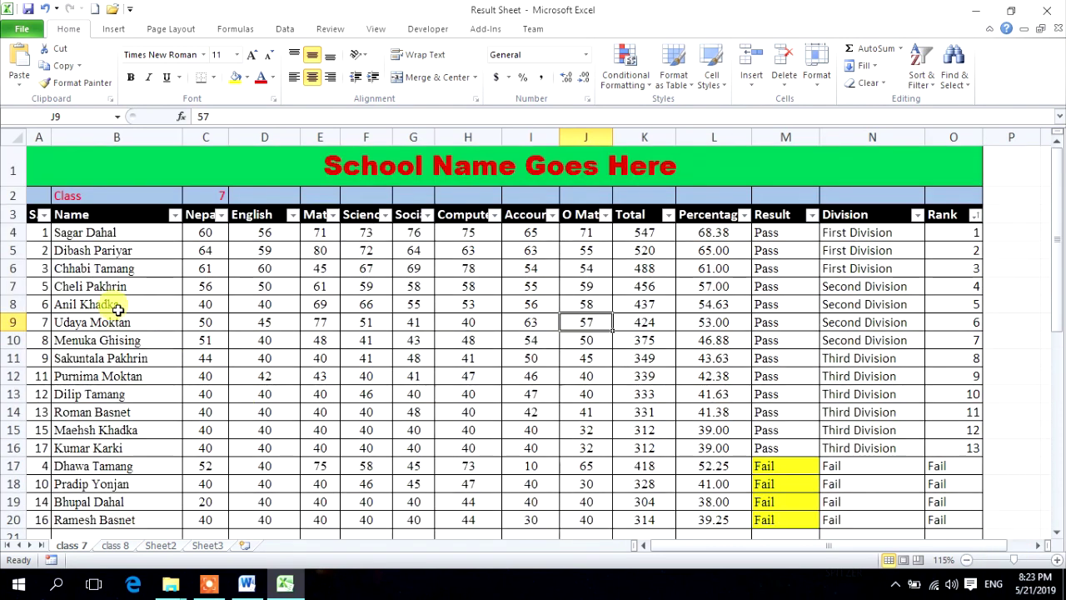
# Select the class 7 student records block, then bring Word's Marks Sheet to the front.
pyautogui.moveTo(38, 234); pyautogui.dragTo(1011, 497)
pyautogui.click(690, 441)
pyautogui.click(484, 415)
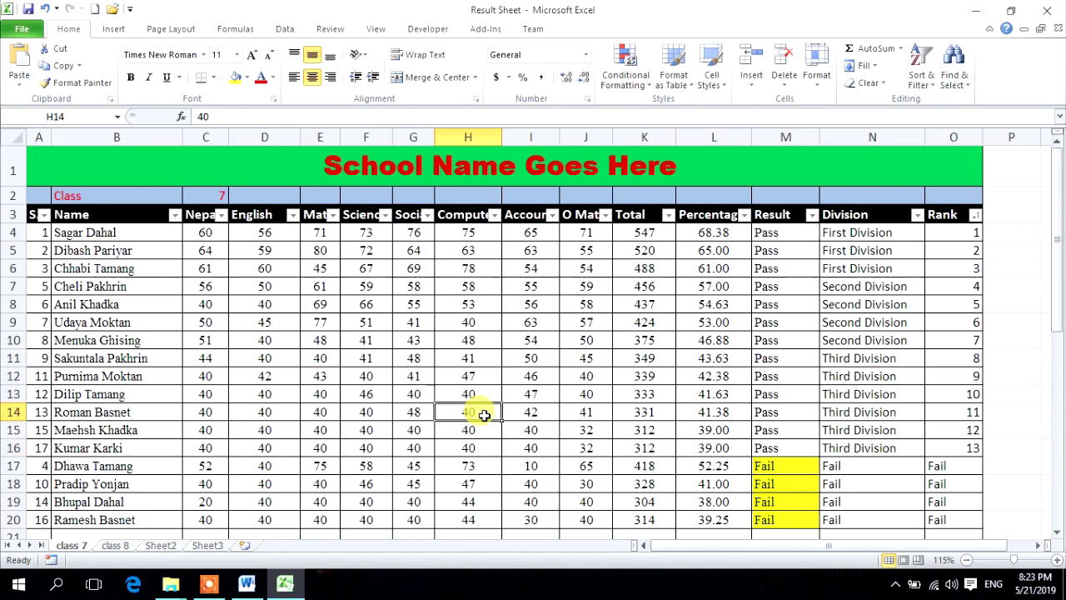
pyautogui.click(244, 412)
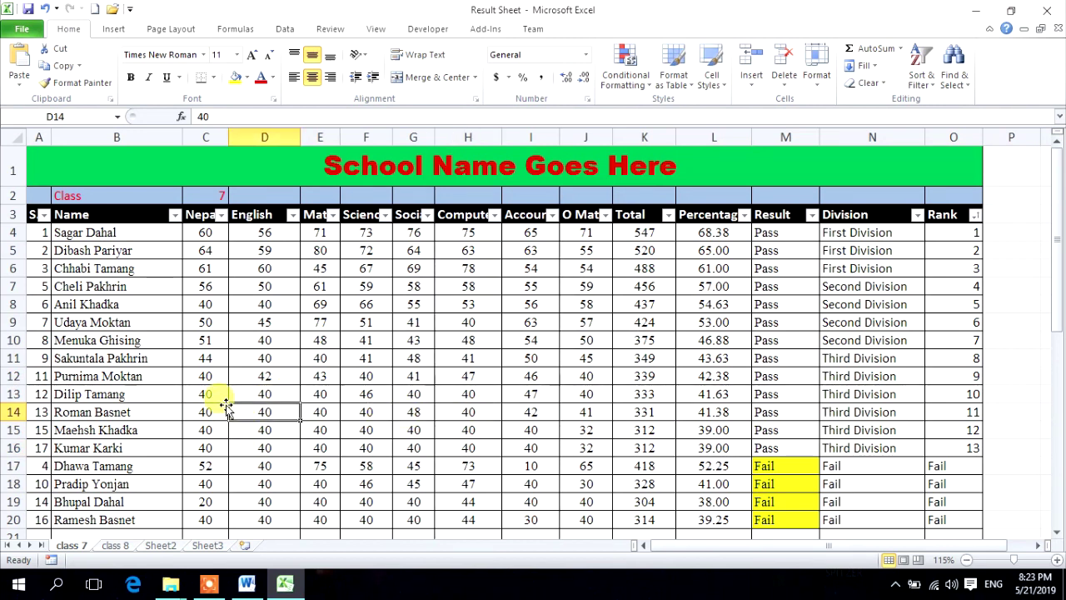
pyautogui.click(125, 447)
pyautogui.scroll(-1, 185, 433)
pyautogui.scroll(-1, 155, 362)
pyautogui.click(150, 353)
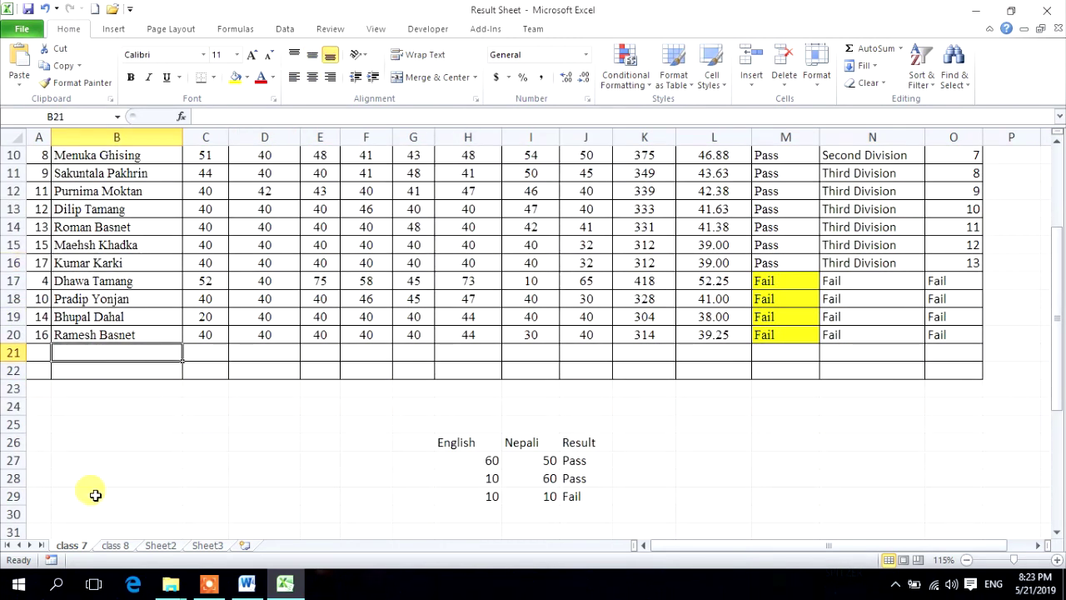
pyautogui.click(264, 298)
pyautogui.scroll(3, 326, 453)
# Make the Marks Sheet a Letters mail-merge document.
pyautogui.click(246, 583)
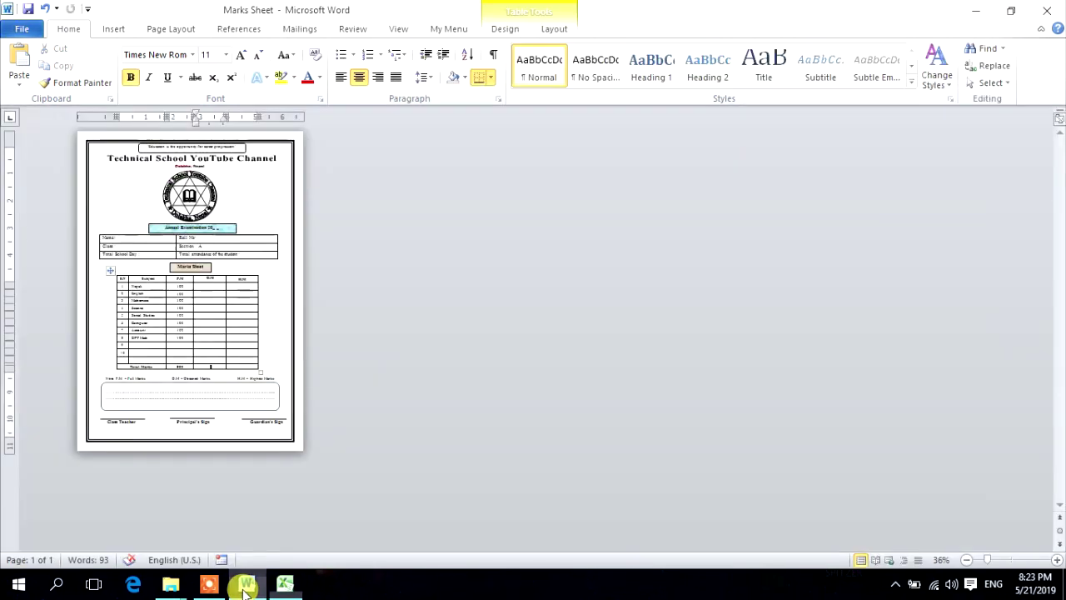
pyautogui.keyDown('ctrl'); pyautogui.scroll(6, 367, 275); pyautogui.keyUp('ctrl')
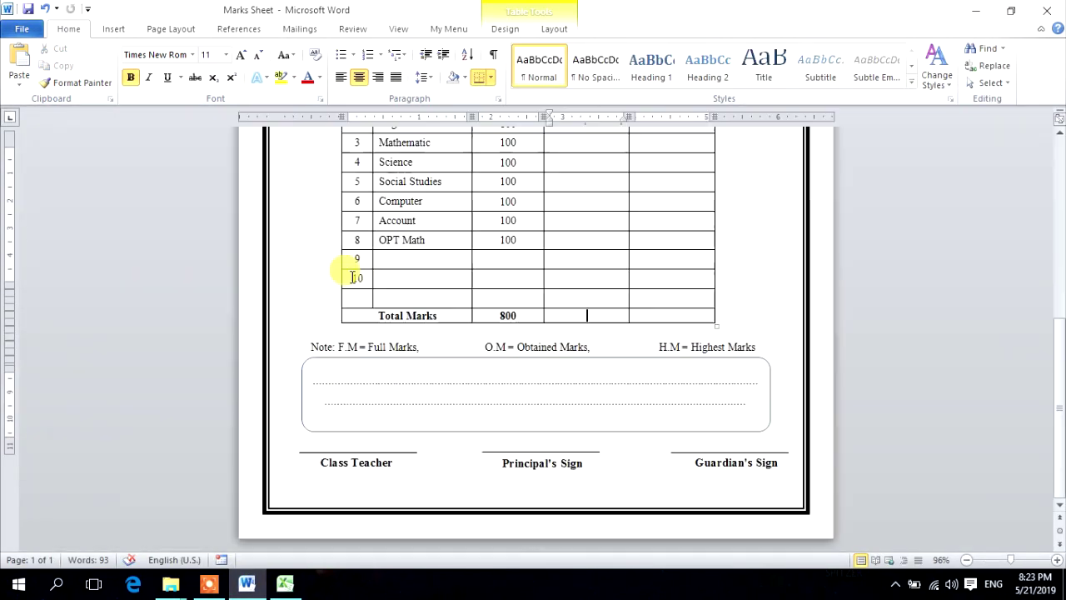
pyautogui.scroll(3, 389, 264)
pyautogui.scroll(4, 396, 265)
pyautogui.scroll(3, 412, 276)
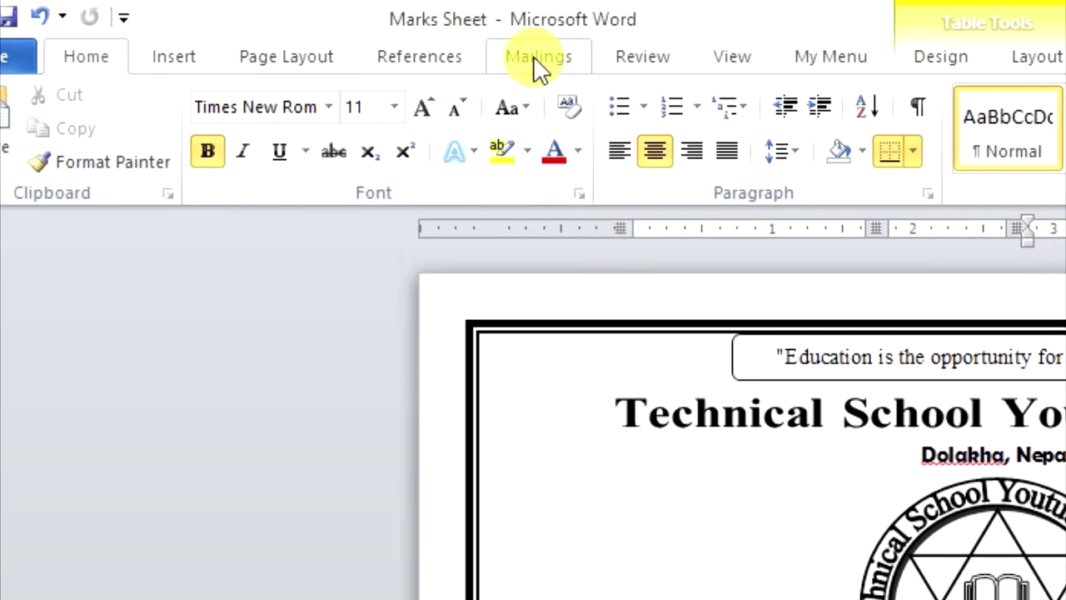
pyautogui.click(534, 56)
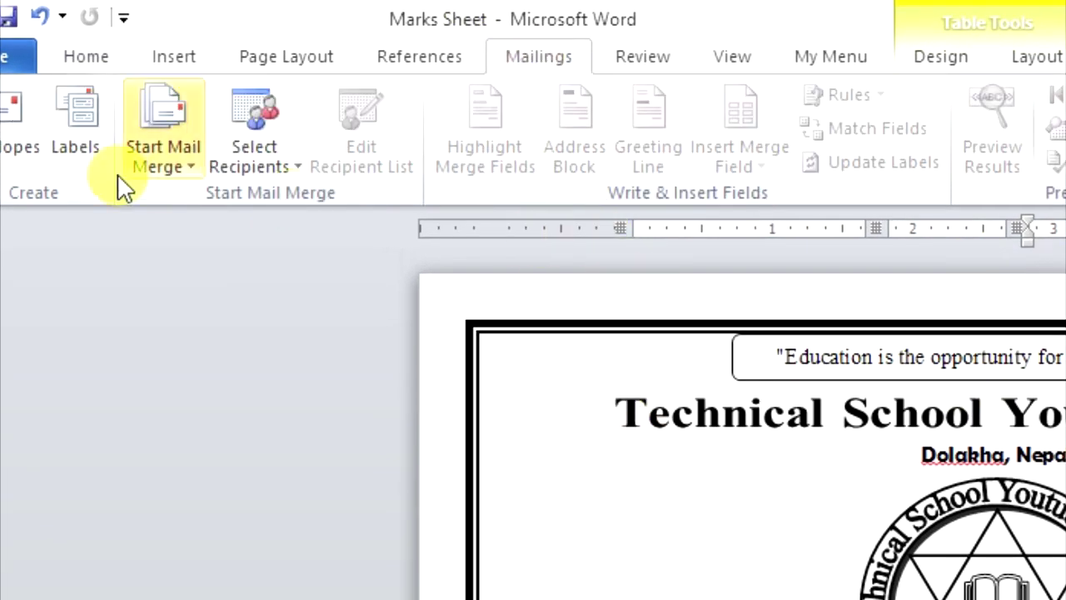
pyautogui.click(179, 166)
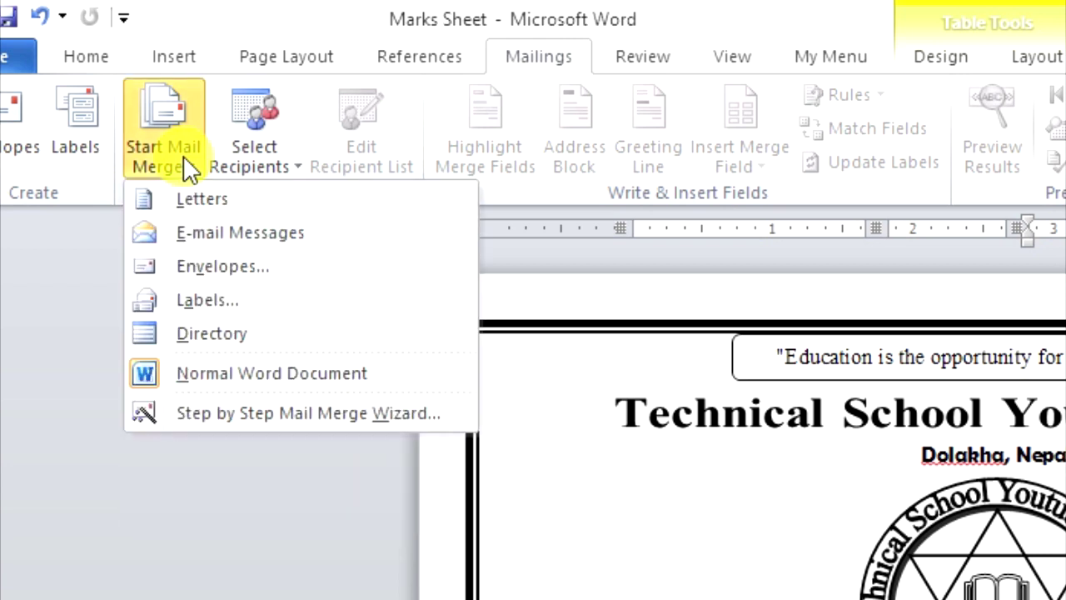
pyautogui.click(204, 206)
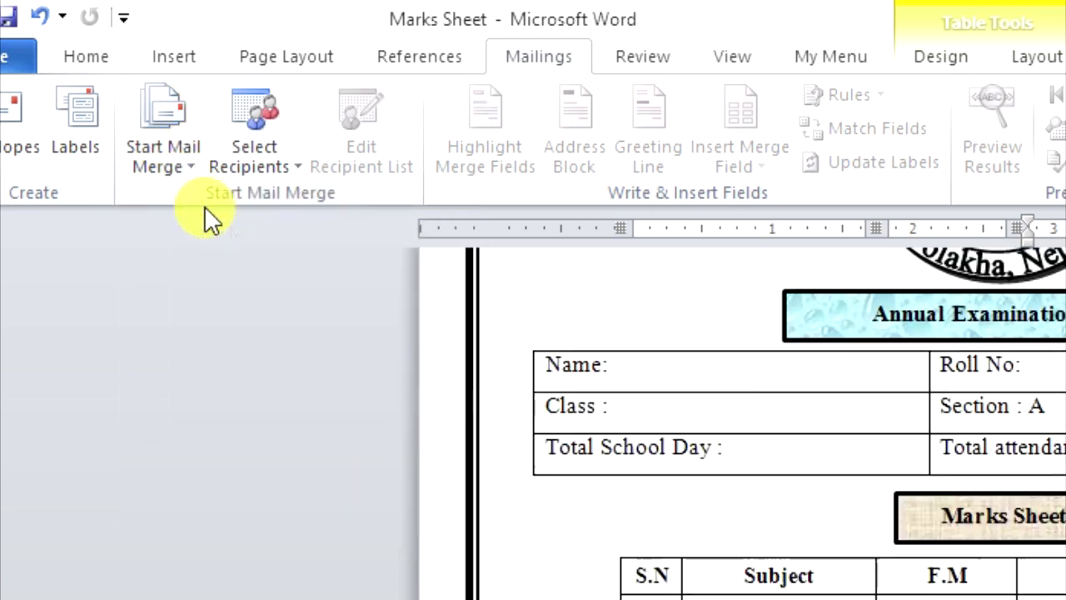
# Start choosing an existing recipient list, cancel the file picker, and minimise Word.
pyautogui.scroll(5, 766, 348)
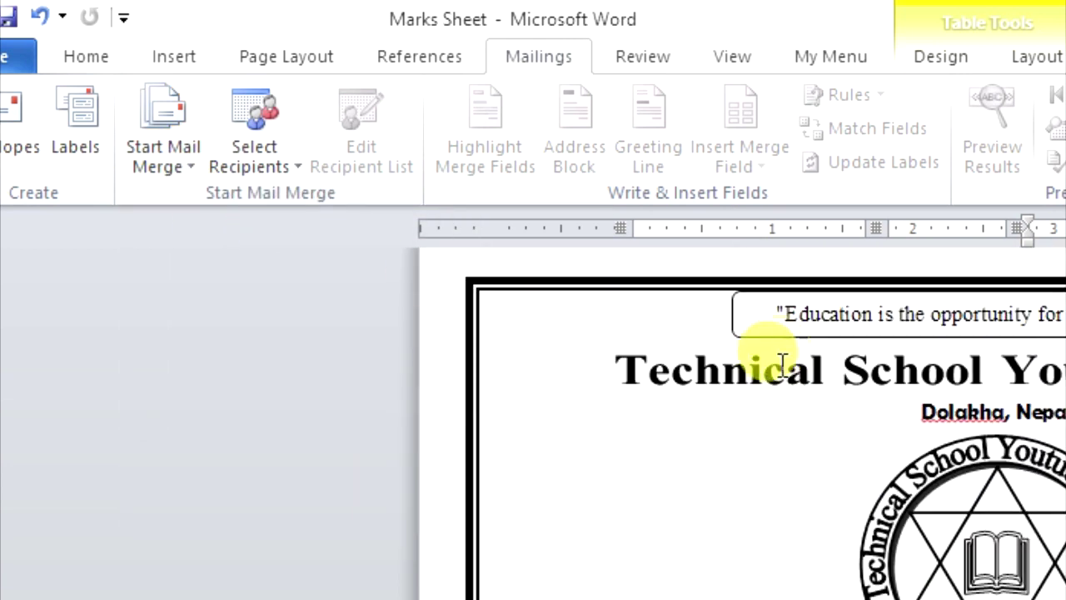
pyautogui.click(250, 154)
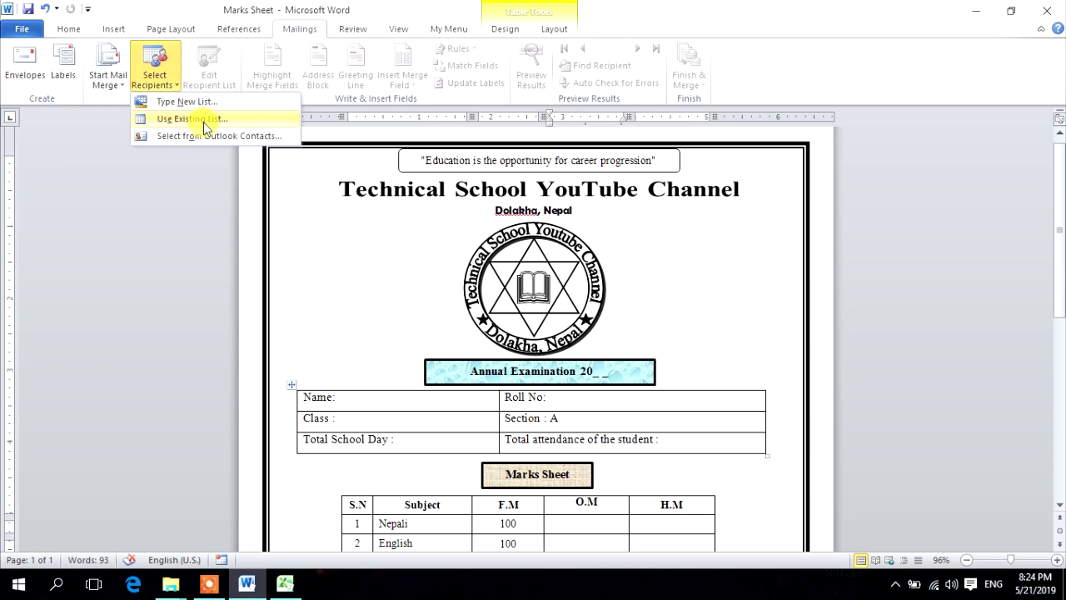
pyautogui.click(206, 125)
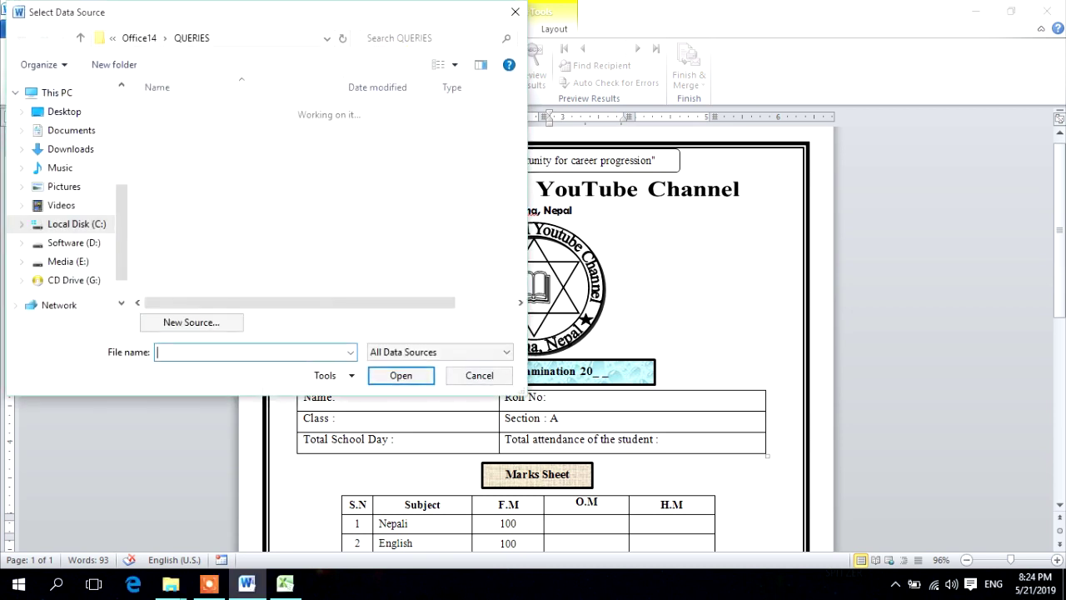
pyautogui.click(515, 13)
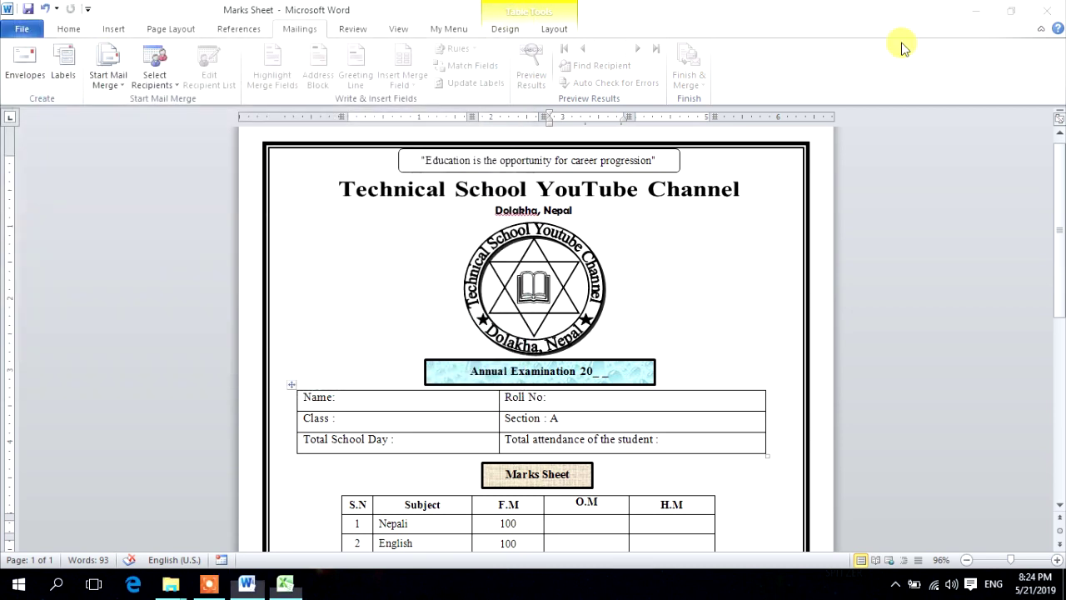
pyautogui.click(983, 11)
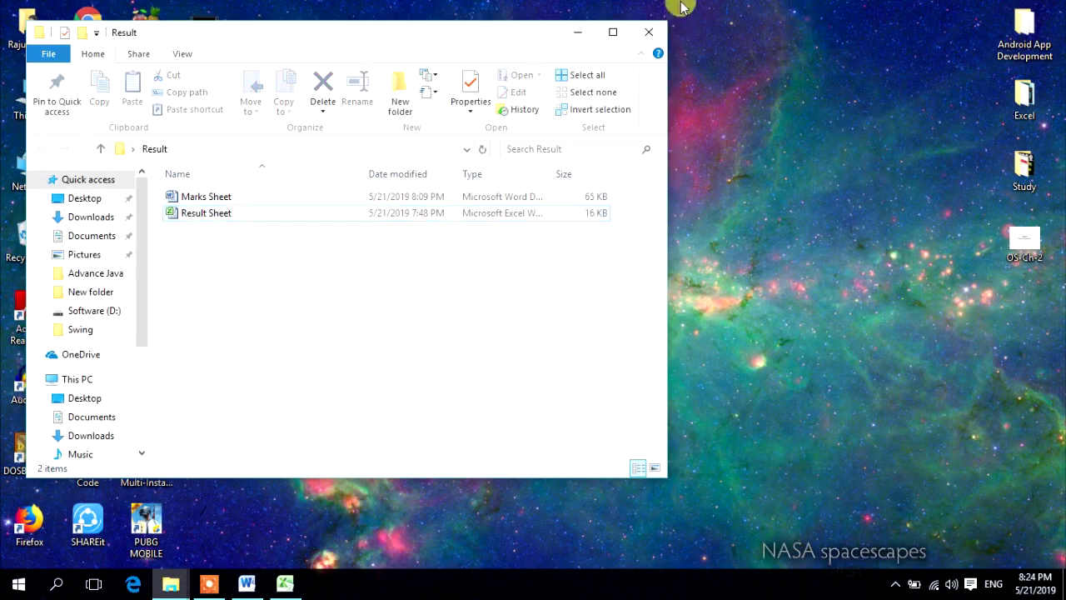
# Reopen the Result folder from the desktop and select the Result Sheet workbook.
pyautogui.click(650, 31)
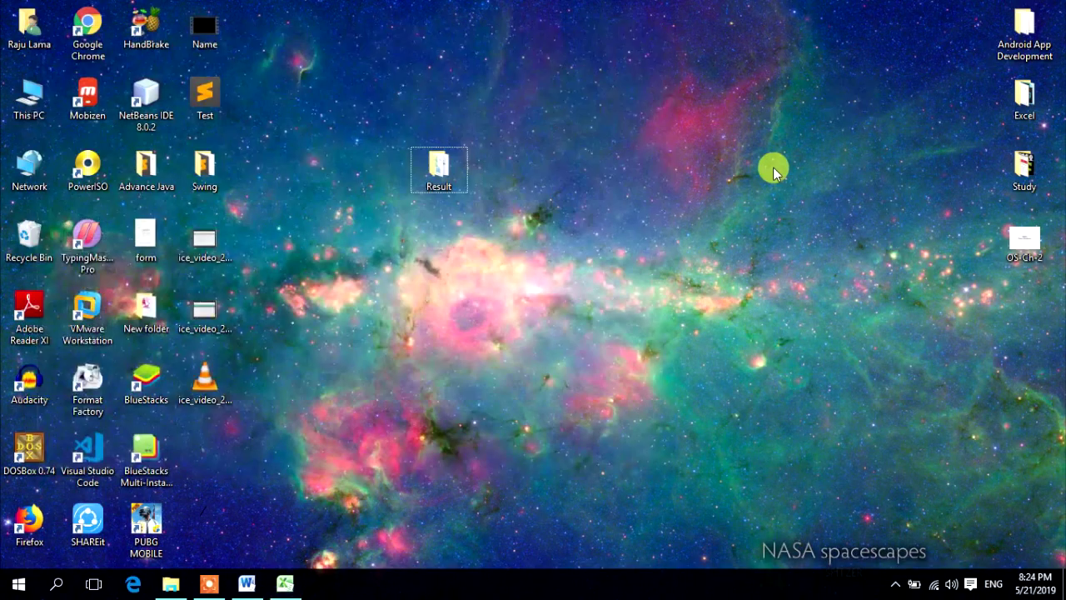
pyautogui.doubleClick(443, 187)
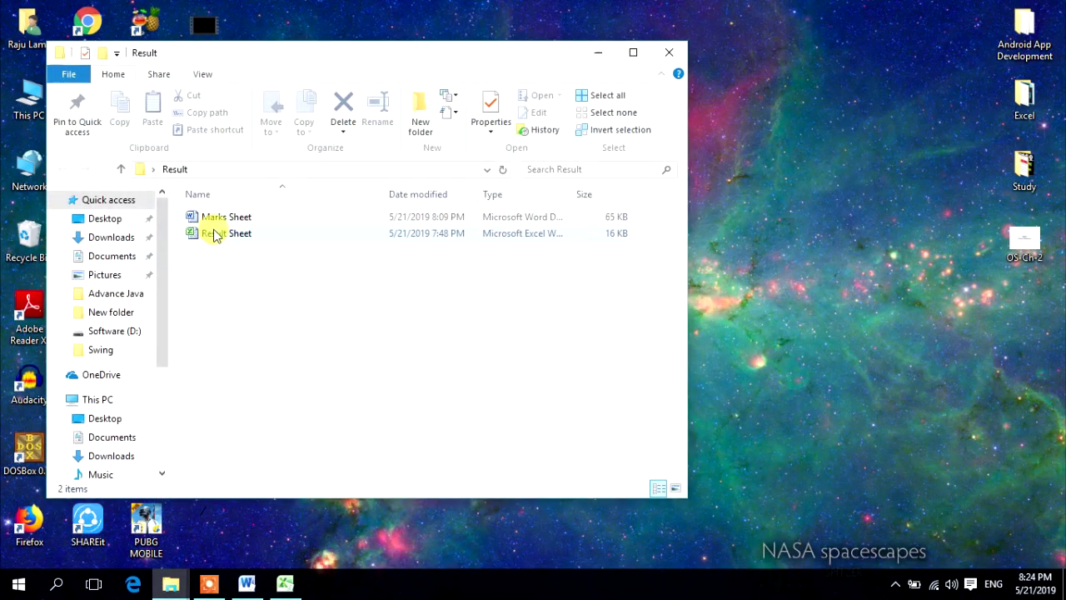
pyautogui.click(214, 234)
pyautogui.click(222, 216)
pyautogui.click(213, 236)
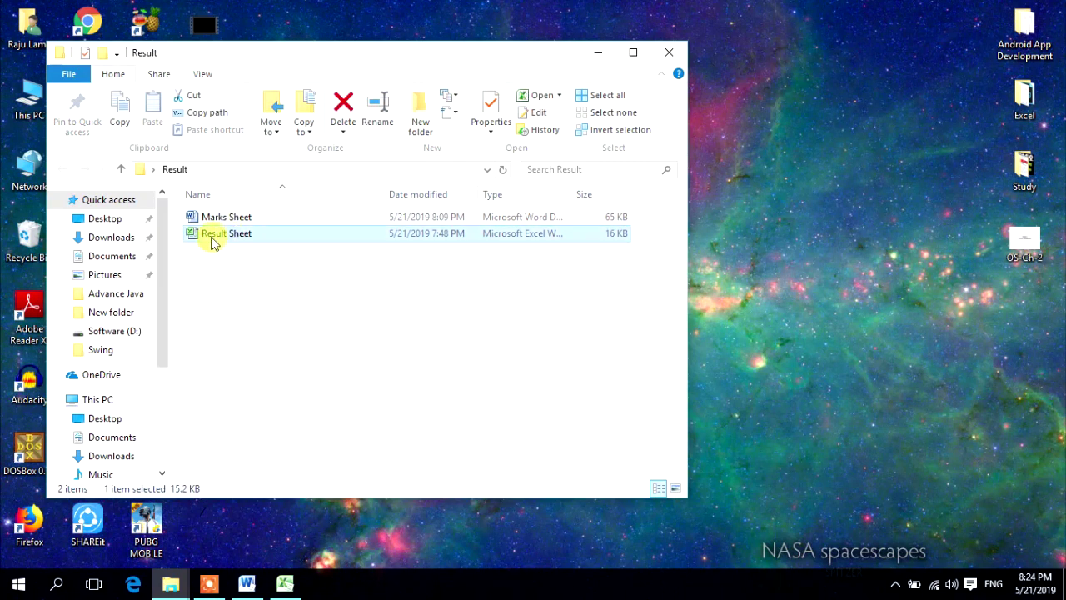
# Launch Result Sheet, decline reopening the already-open workbook, and return to Marks Sheet.
pyautogui.doubleClick(258, 240)
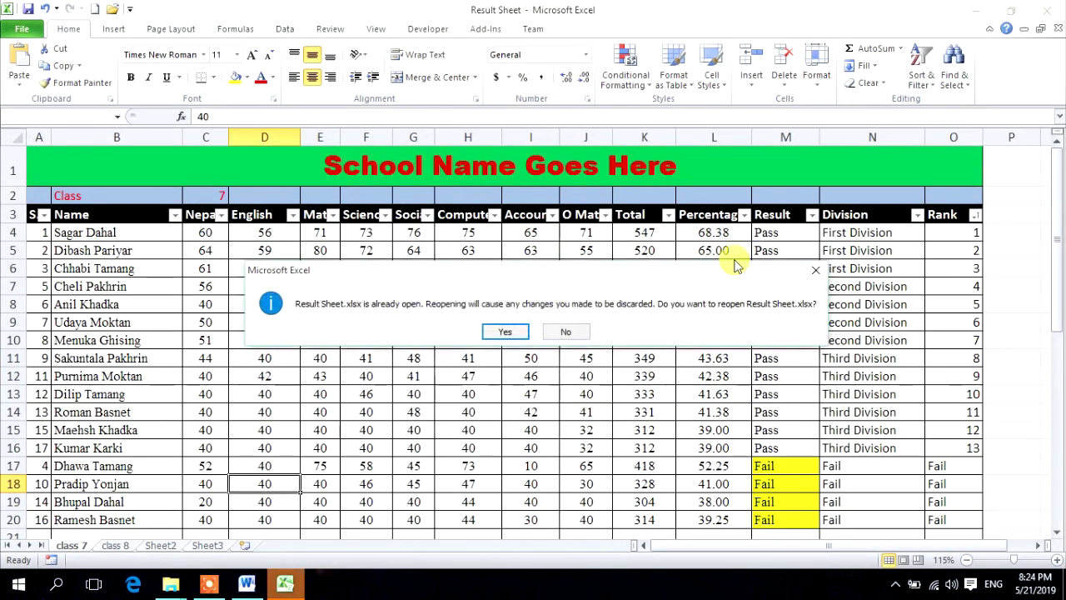
pyautogui.click(563, 333)
pyautogui.click(644, 285)
pyautogui.click(523, 269)
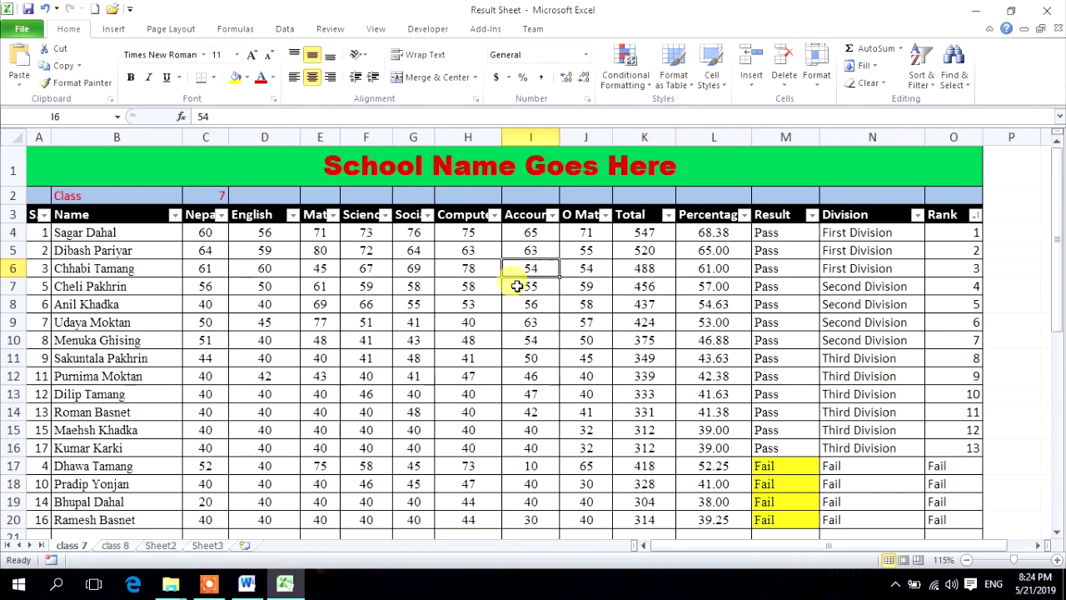
pyautogui.click(247, 583)
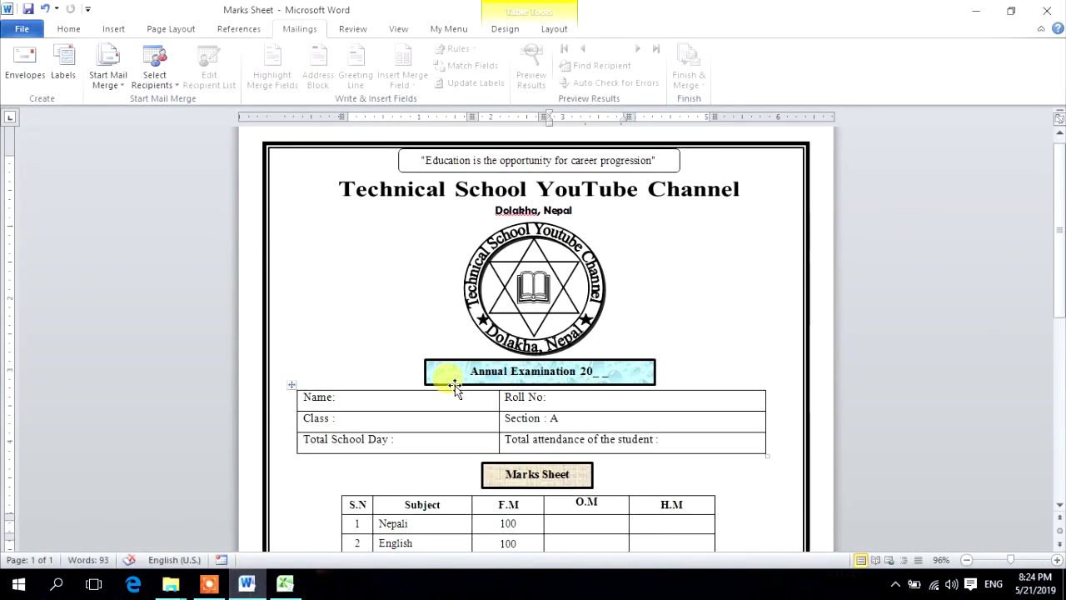
# Browse the existing-list file picker to the Desktop\Result folder.
pyautogui.click(358, 399)
pyautogui.click(178, 80)
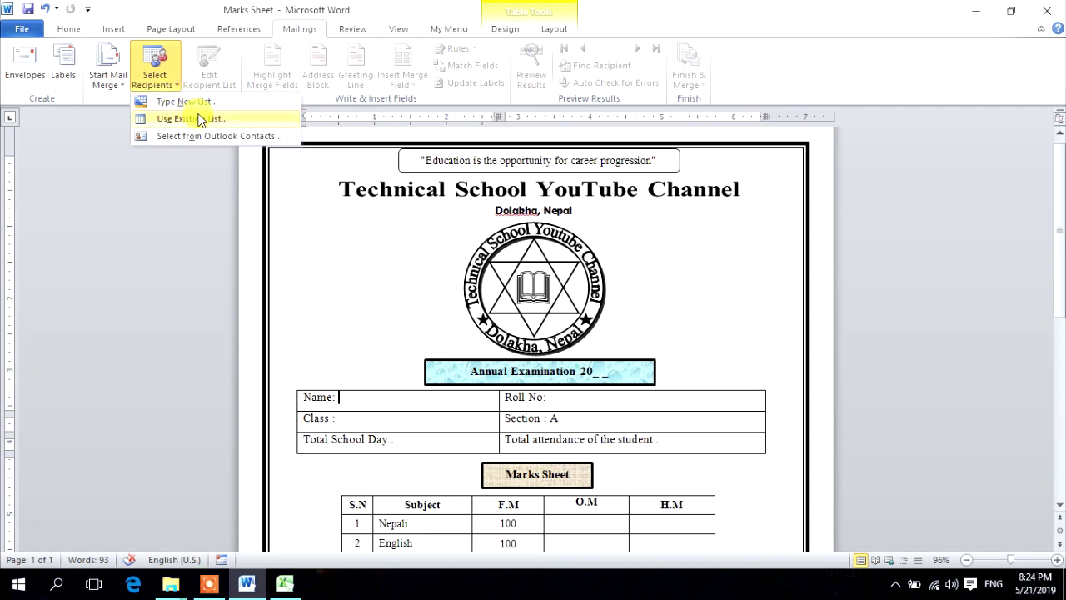
pyautogui.click(193, 118)
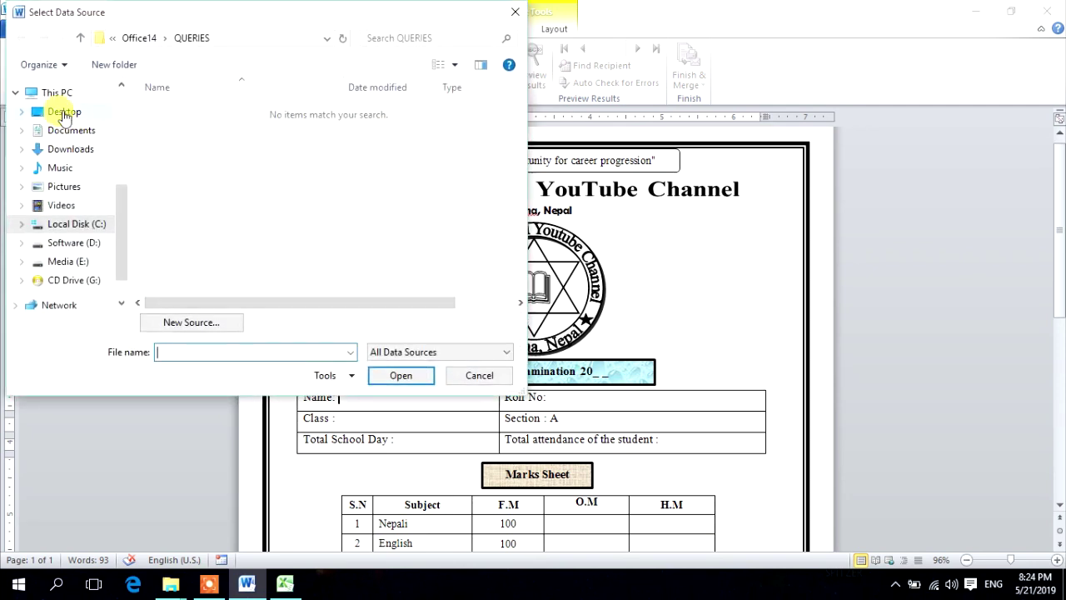
pyautogui.click(58, 111)
pyautogui.press('Right')
pyautogui.press('Left')
pyautogui.press('Up')
pyautogui.press('Right')
pyautogui.press('Down')
pyautogui.press('Left')
pyautogui.press('Left')
pyautogui.press('Return')
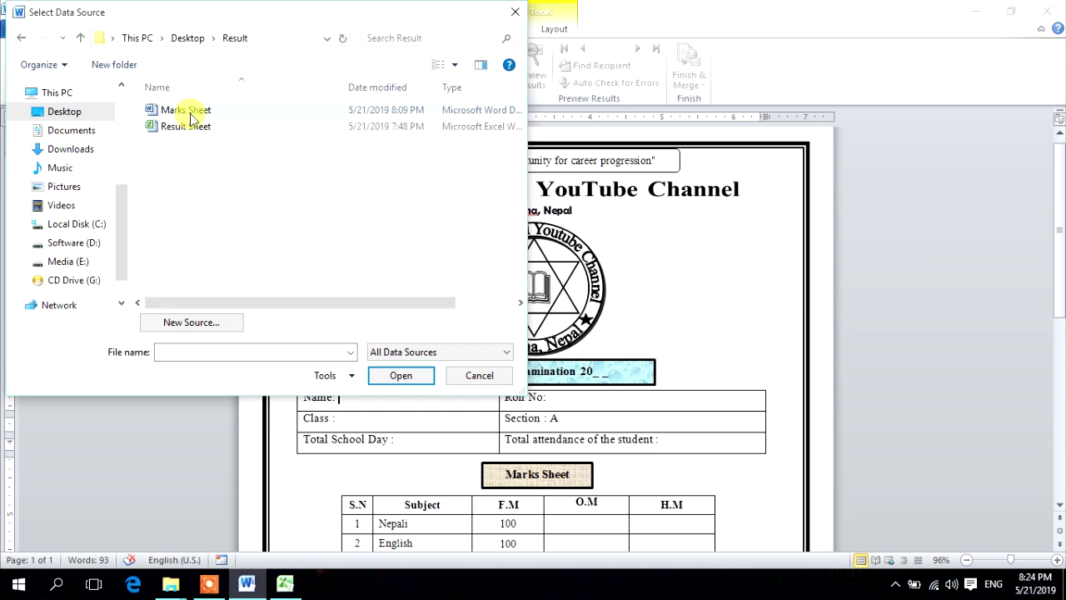
# Use Result Sheet as the data source with its class 7$ table.
pyautogui.click(207, 131)
pyautogui.click(401, 379)
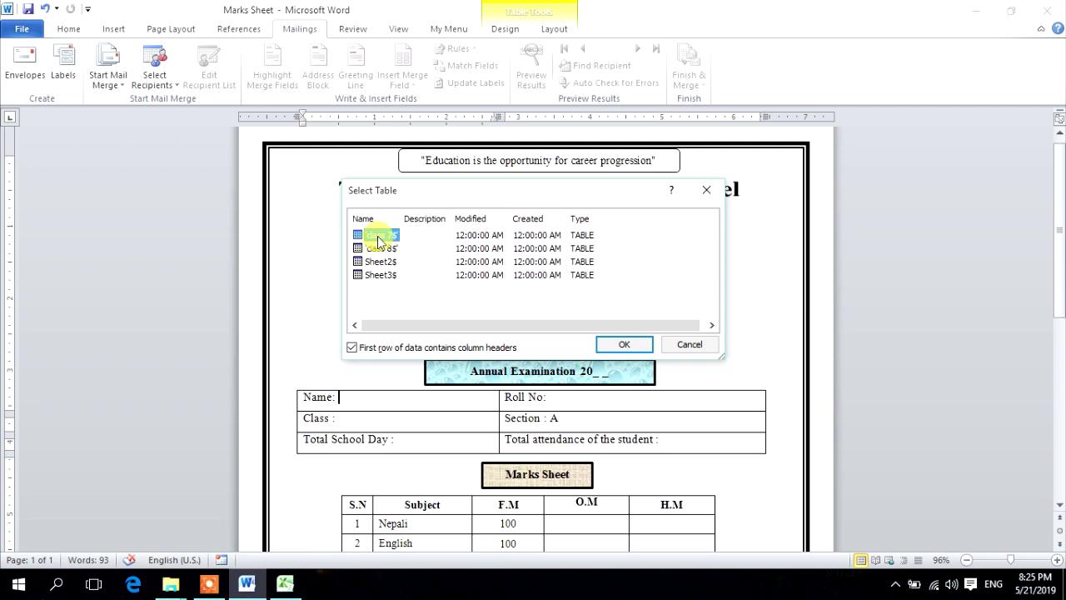
pyautogui.click(638, 346)
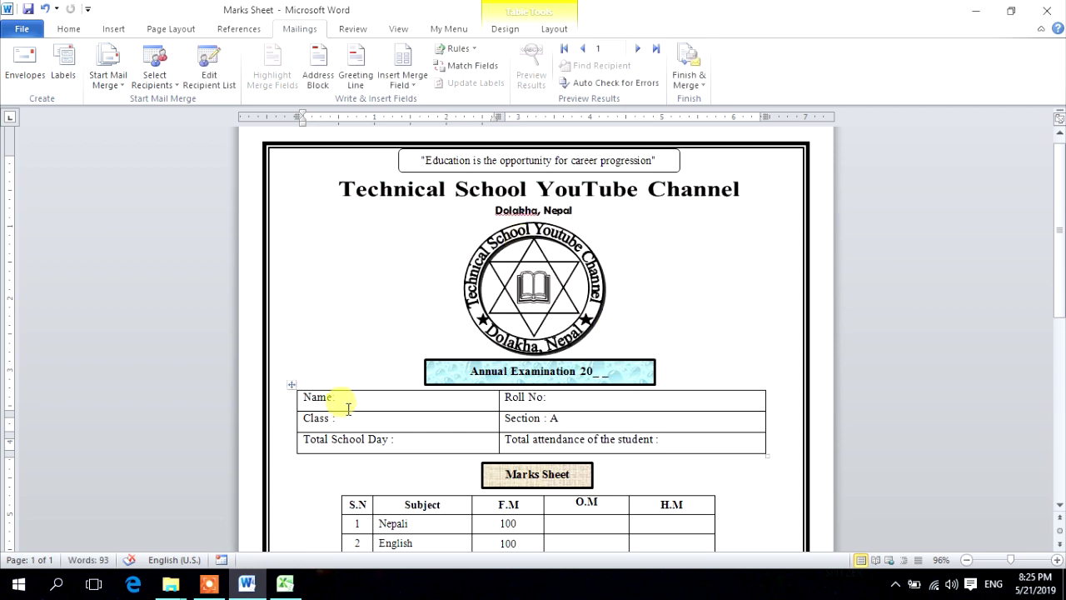
# Review the class 7 recipients loaded from the workbook, then close the list.
pyautogui.click(216, 75)
pyautogui.scroll(-2, 437, 214)
pyautogui.scroll(-5, 433, 225)
pyautogui.scroll(7, 433, 231)
pyautogui.scroll(-1, 434, 231)
pyautogui.scroll(-1, 433, 231)
pyautogui.scroll(-3, 433, 231)
pyautogui.scroll(3, 433, 231)
pyautogui.scroll(2, 433, 231)
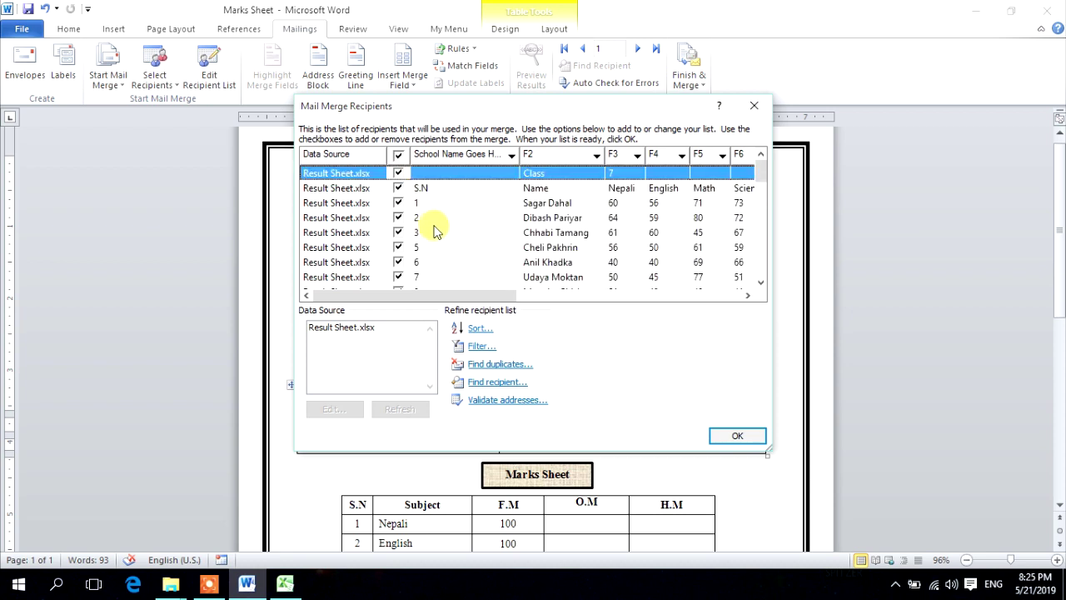
pyautogui.scroll(-3, 412, 210)
pyautogui.scroll(3, 411, 209)
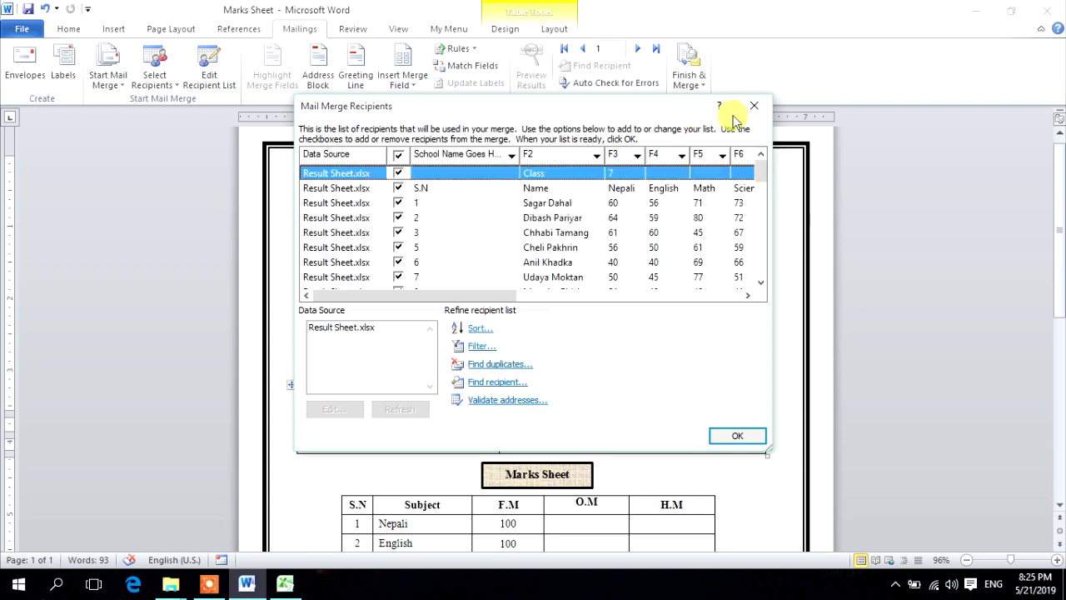
pyautogui.click(754, 106)
# Inspect the available merge fields (School_Name_Goes_Here_, F2–F15) without inserting, then save.
pyautogui.click(354, 362)
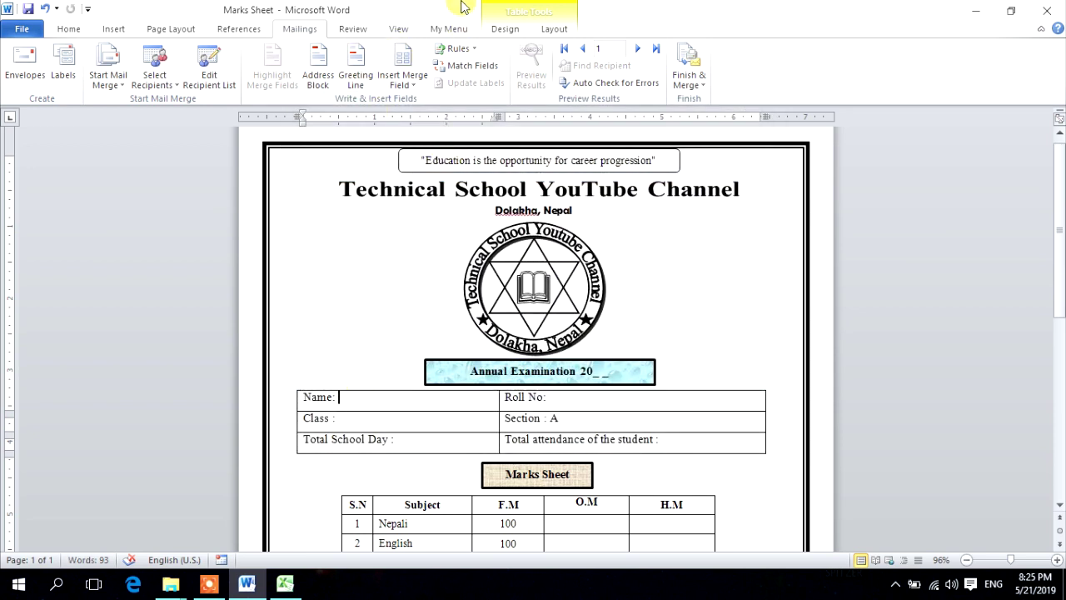
pyautogui.click(403, 79)
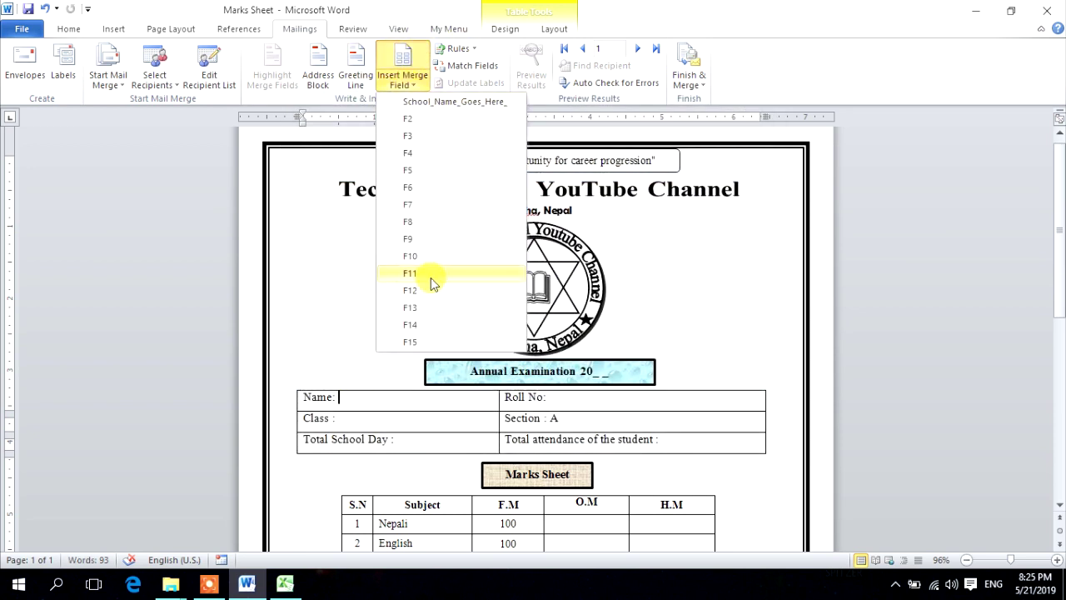
pyautogui.click(403, 83)
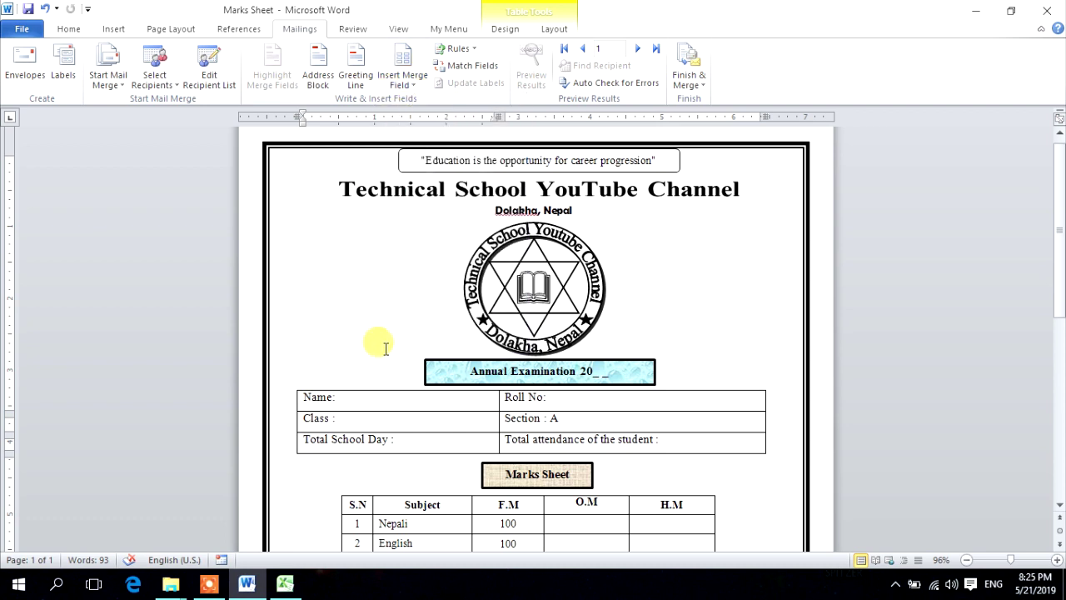
pyautogui.click(403, 83)
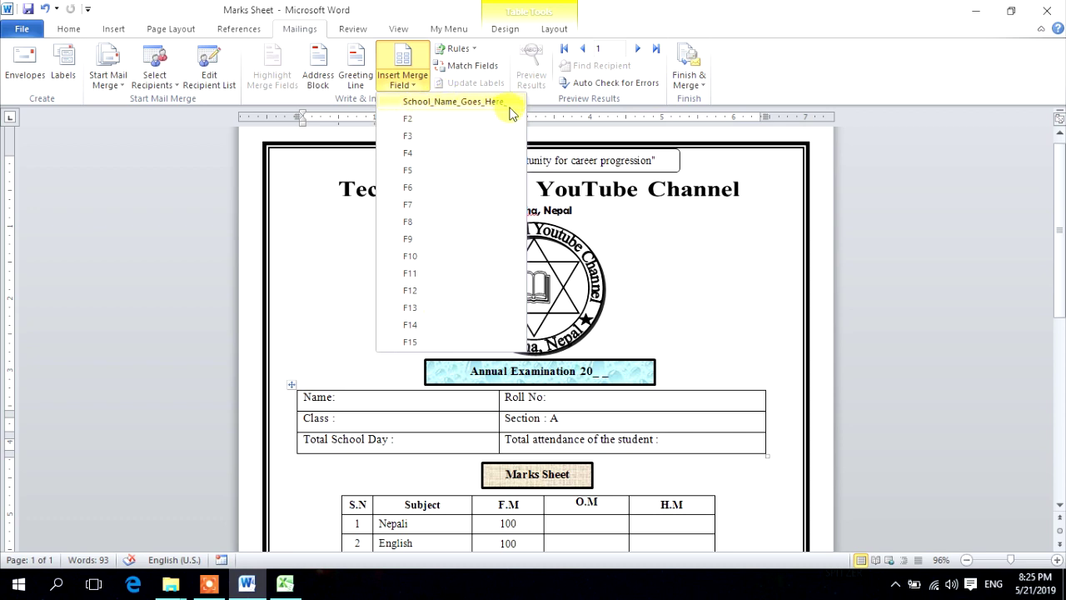
pyautogui.click(405, 73)
pyautogui.hotkey('ctrl', 's')
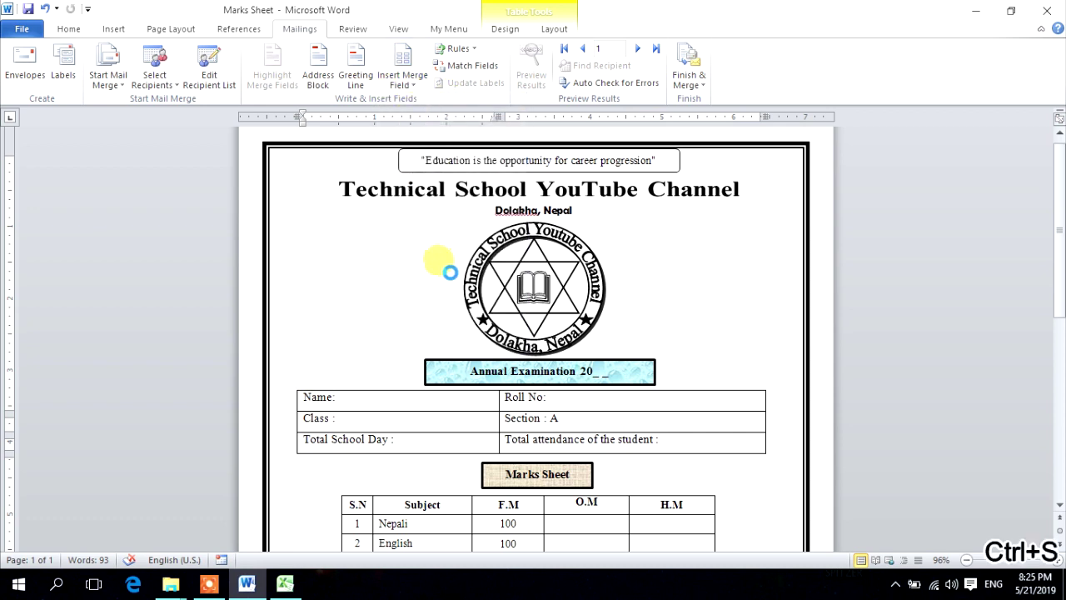
# Delete rows 1–2, the school title and Class rows, from the class 7 sheet.
pyautogui.click(976, 10)
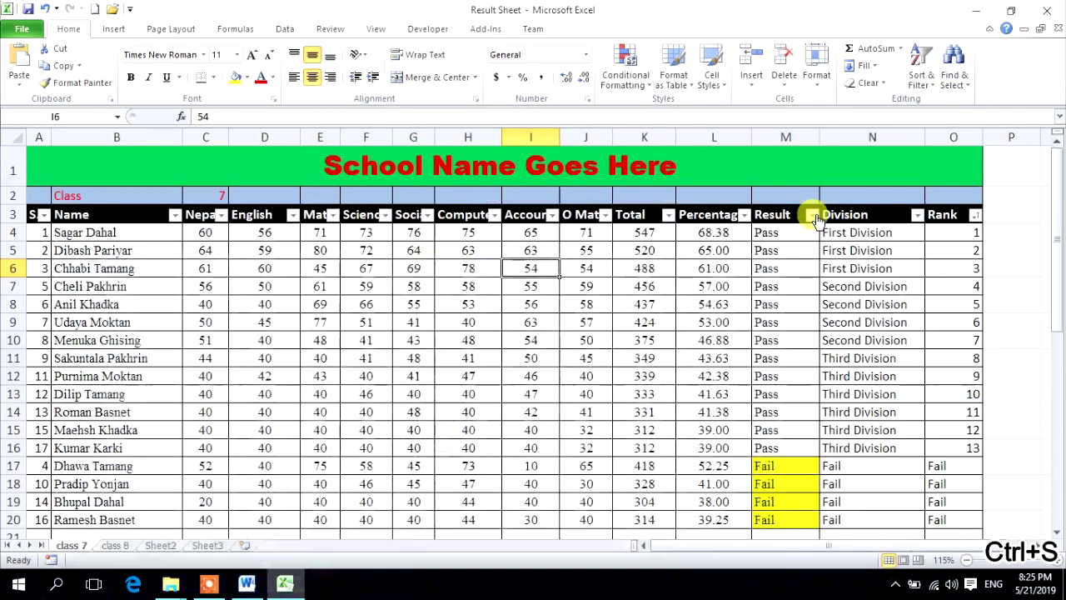
pyautogui.click(385, 380)
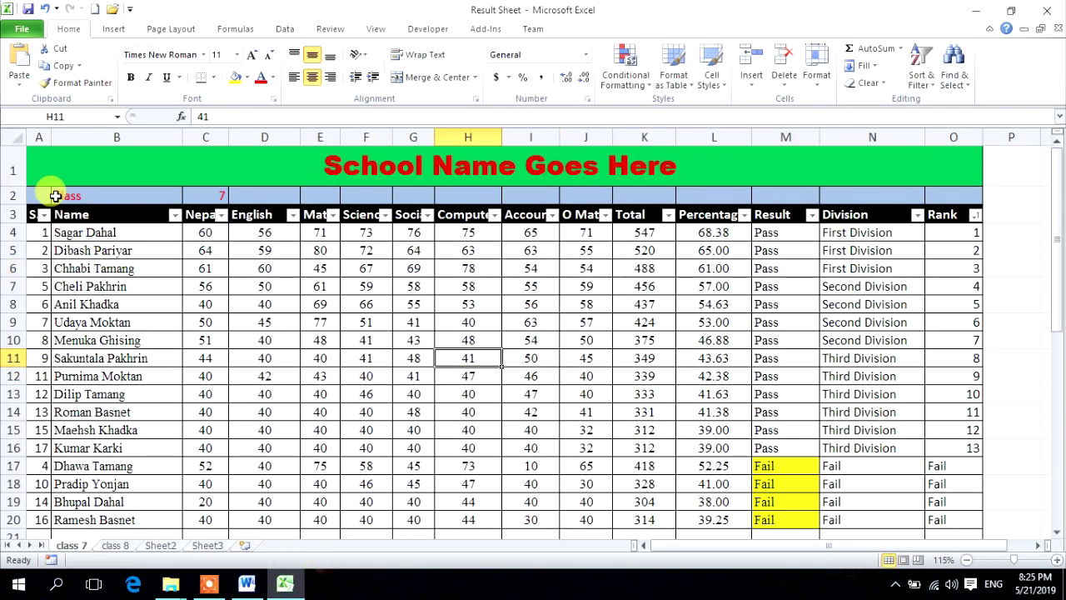
pyautogui.click(13, 171)
pyautogui.moveTo(13, 170); pyautogui.dragTo(13, 194)
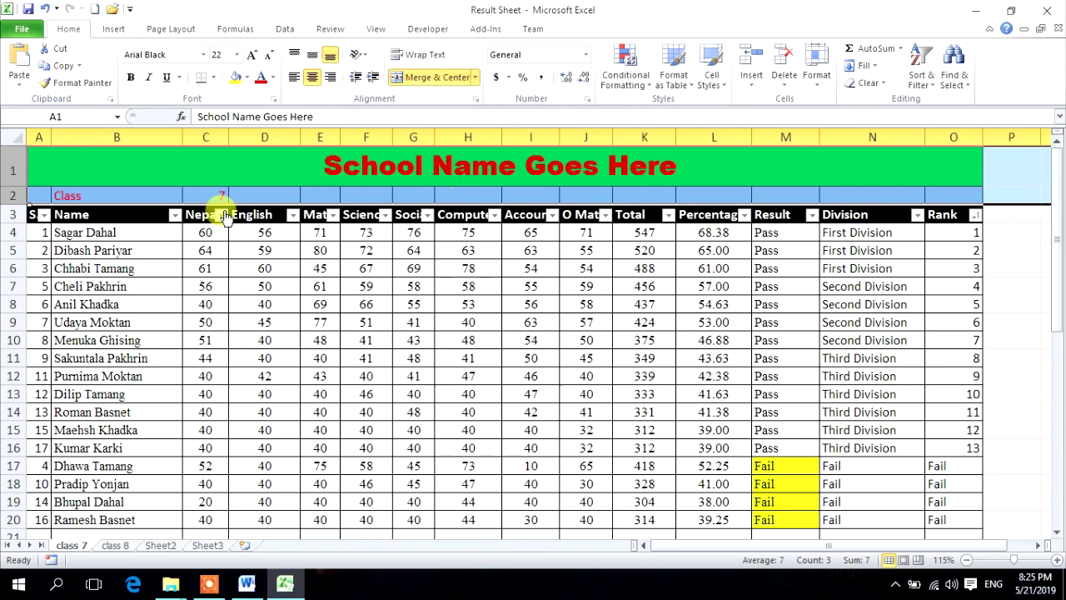
pyautogui.rightClick(60, 172)
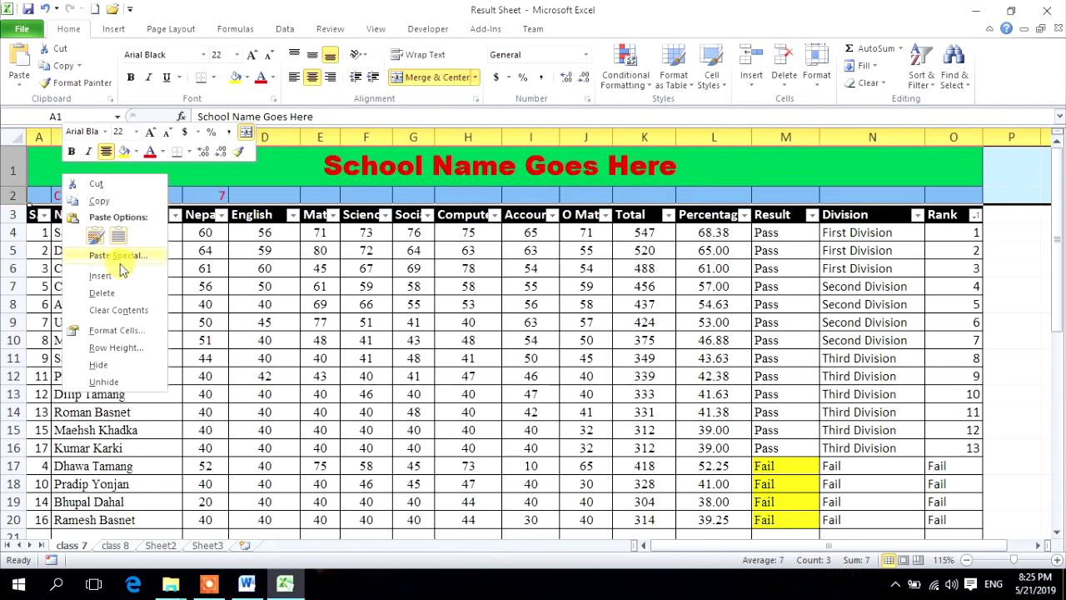
pyautogui.click(125, 293)
# Verify the S.N, Name and Nepali headers now sit in row 1.
pyautogui.click(123, 210)
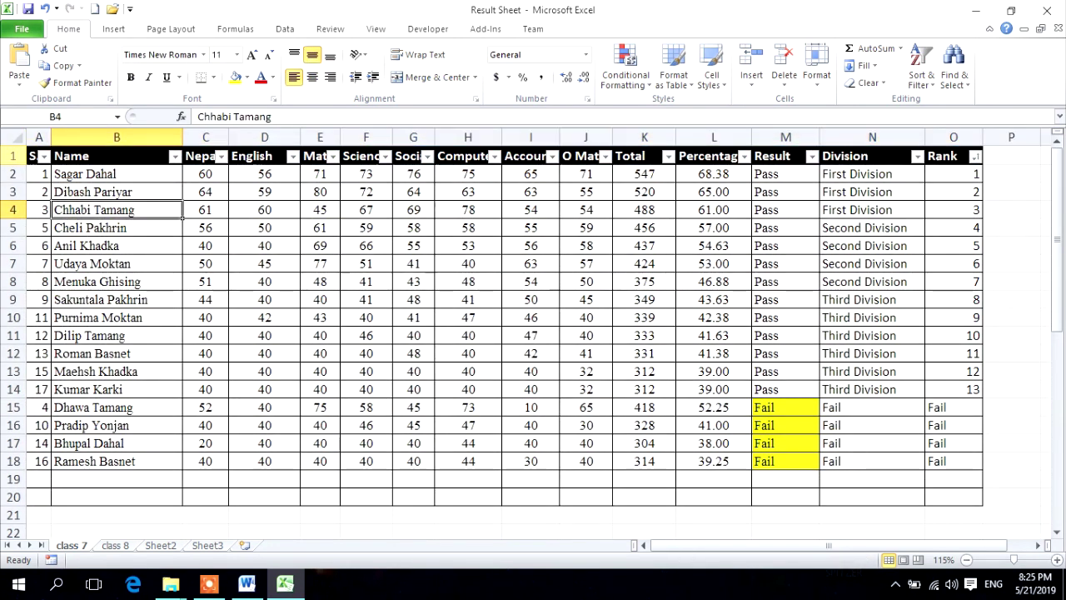
pyautogui.click(76, 185)
pyautogui.click(78, 155)
pyautogui.click(91, 174)
pyautogui.click(36, 157)
pyautogui.click(116, 157)
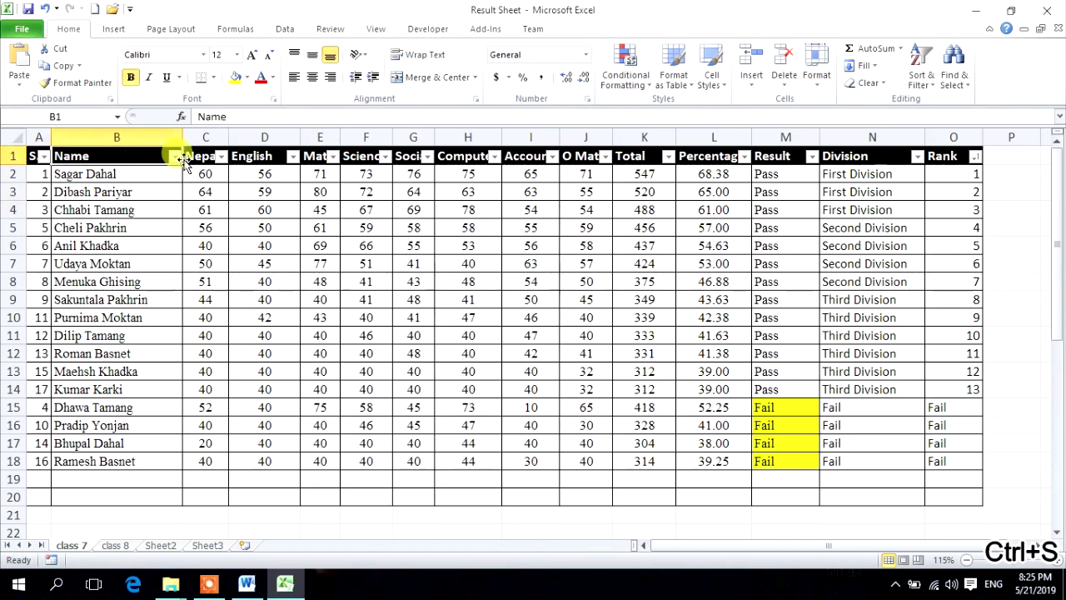
pyautogui.click(200, 157)
# Insert the F9 merge field after Name: and undo it.
pyautogui.click(248, 583)
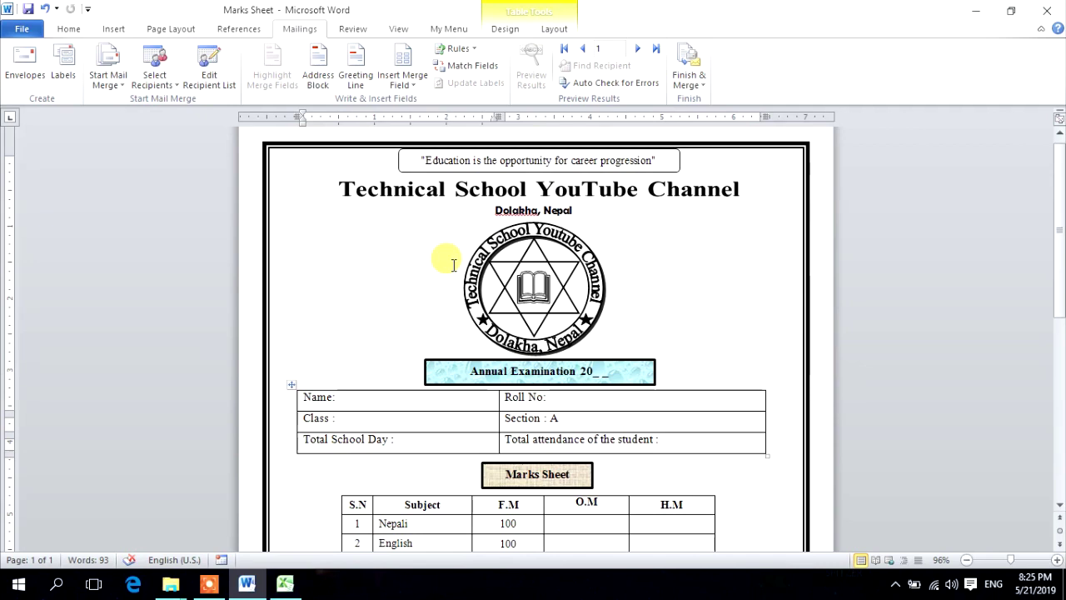
pyautogui.click(398, 84)
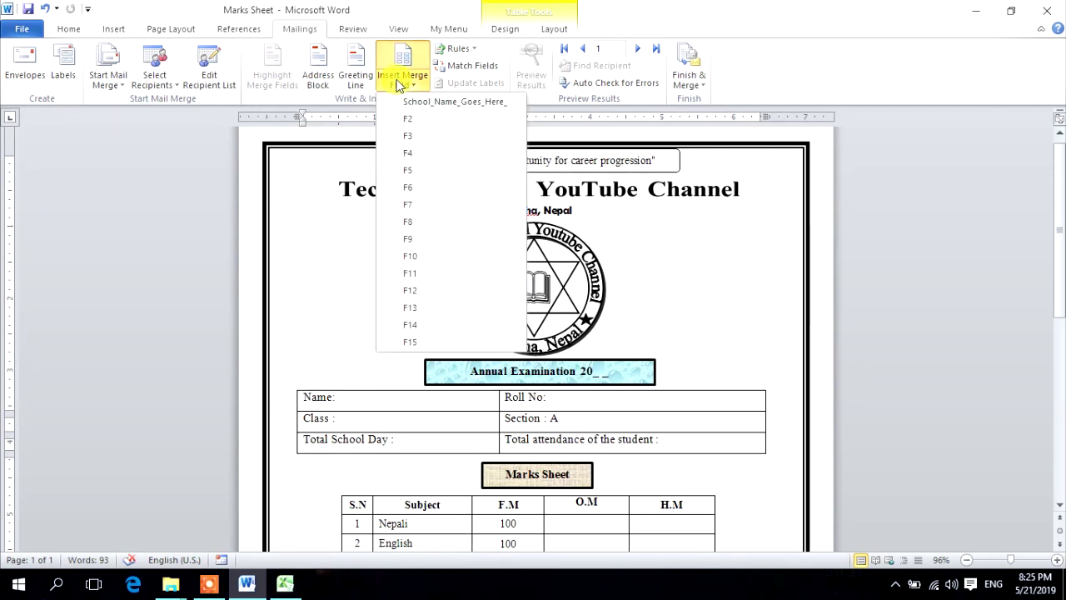
pyautogui.click(433, 236)
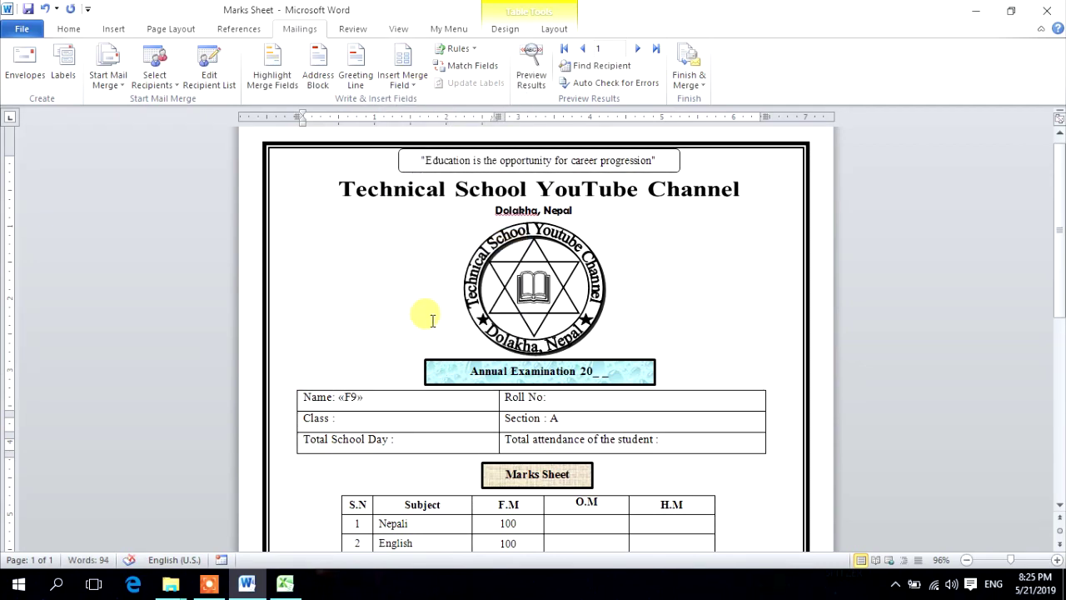
pyautogui.hotkey('ctrl', 'z')
# Save and close Marks Sheet, reopen it from the Result folder, accepting the data reconnection.
pyautogui.click(1047, 10)
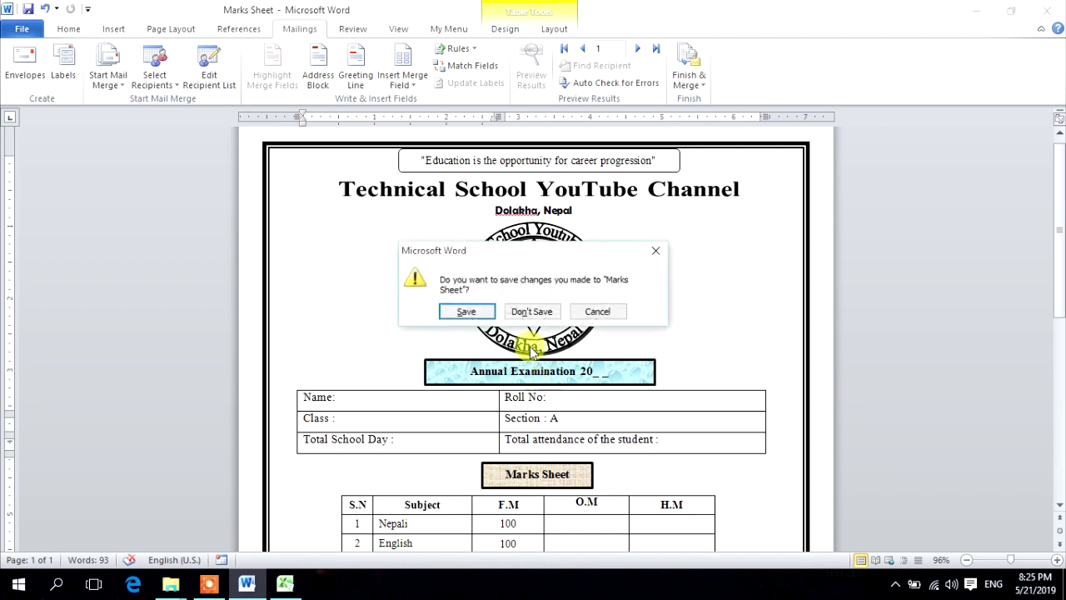
pyautogui.click(466, 312)
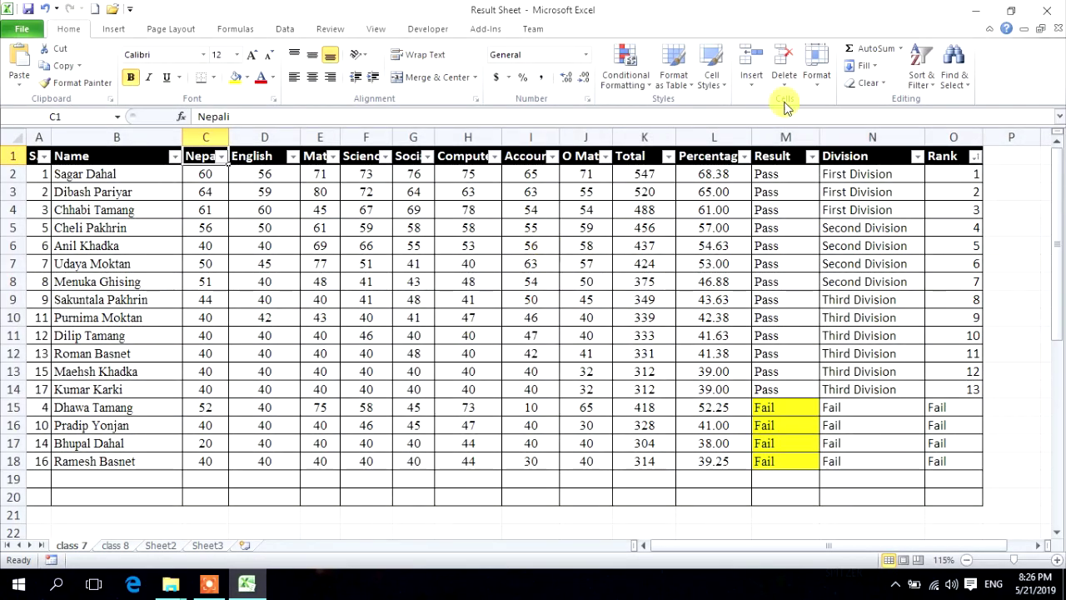
pyautogui.click(983, 8)
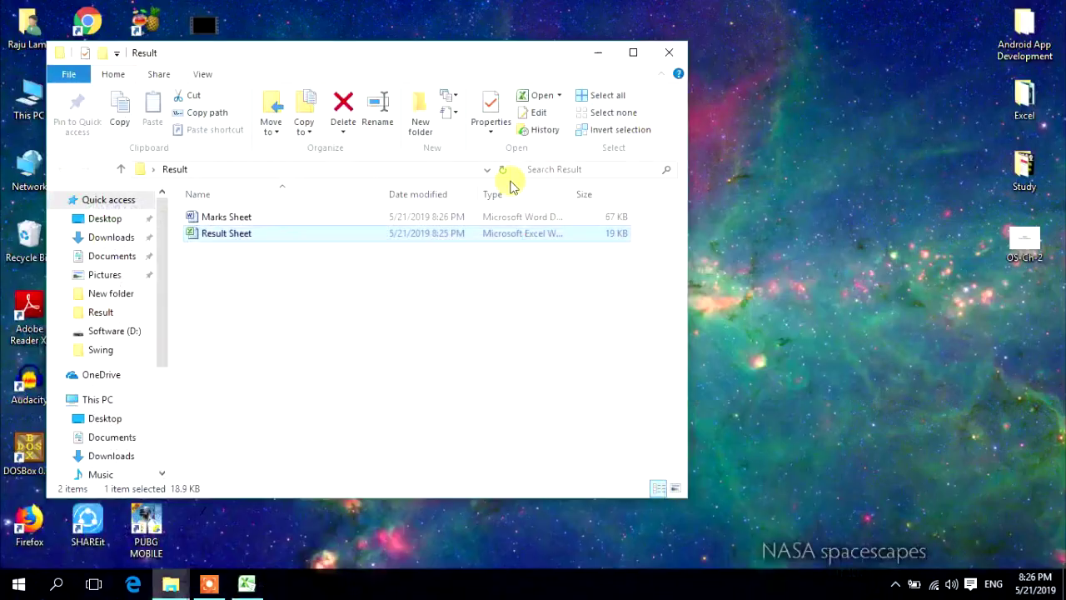
pyautogui.click(239, 221)
pyautogui.doubleClick(252, 223)
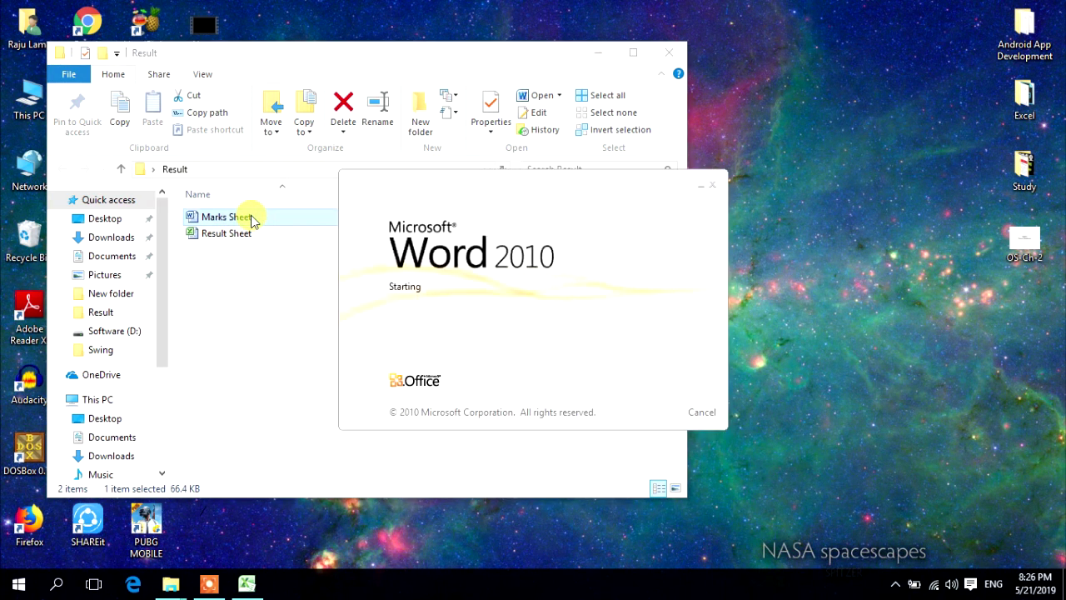
pyautogui.click(476, 352)
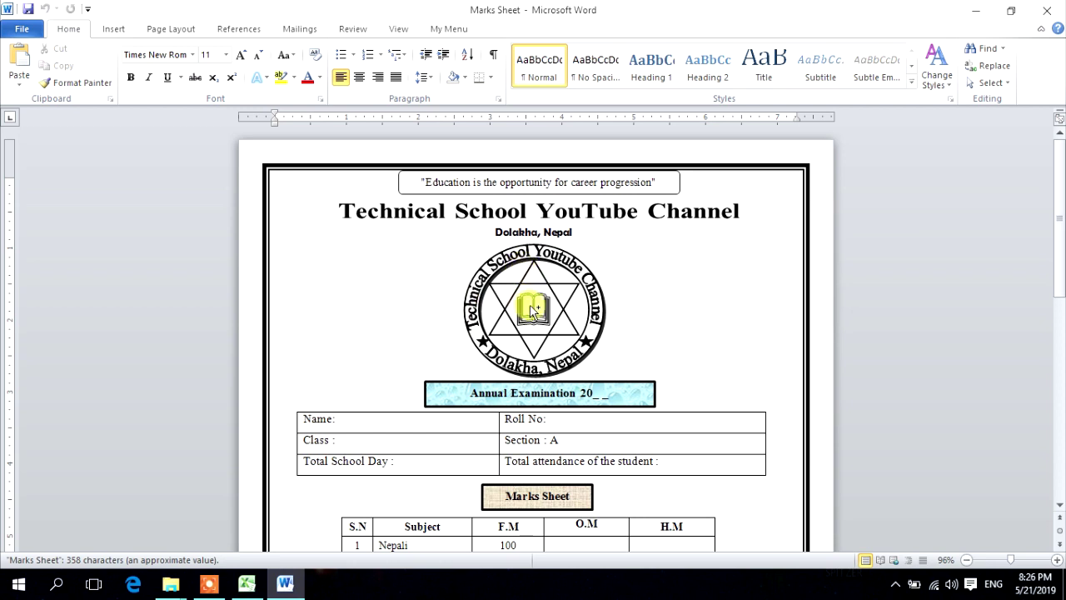
pyautogui.scroll(3, 533, 310)
# Check the merge field list, now named after the column headers, without inserting.
pyautogui.click(299, 28)
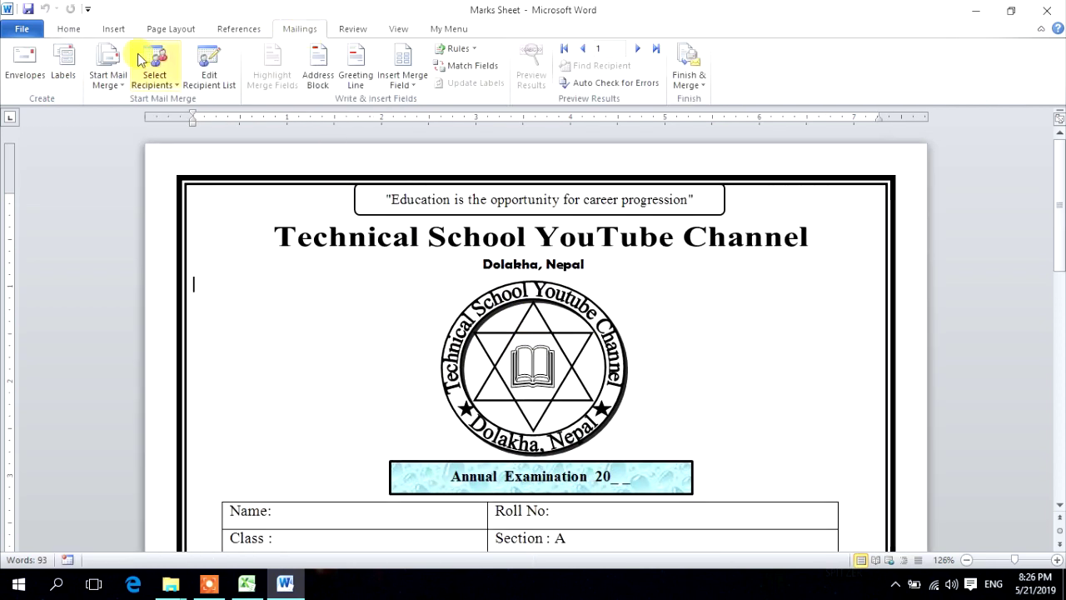
pyautogui.click(150, 77)
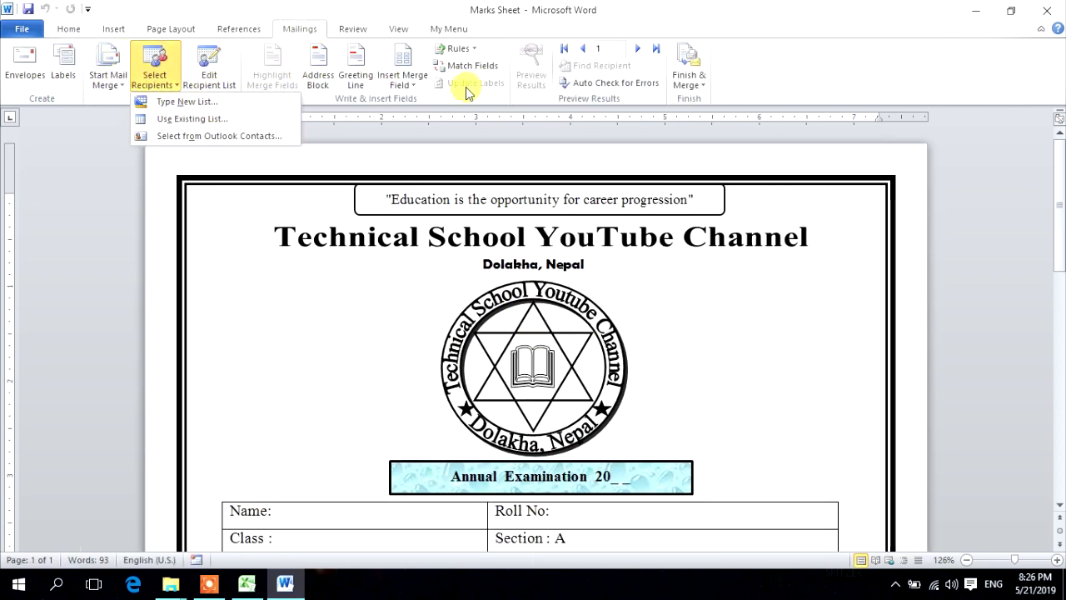
pyautogui.click(419, 87)
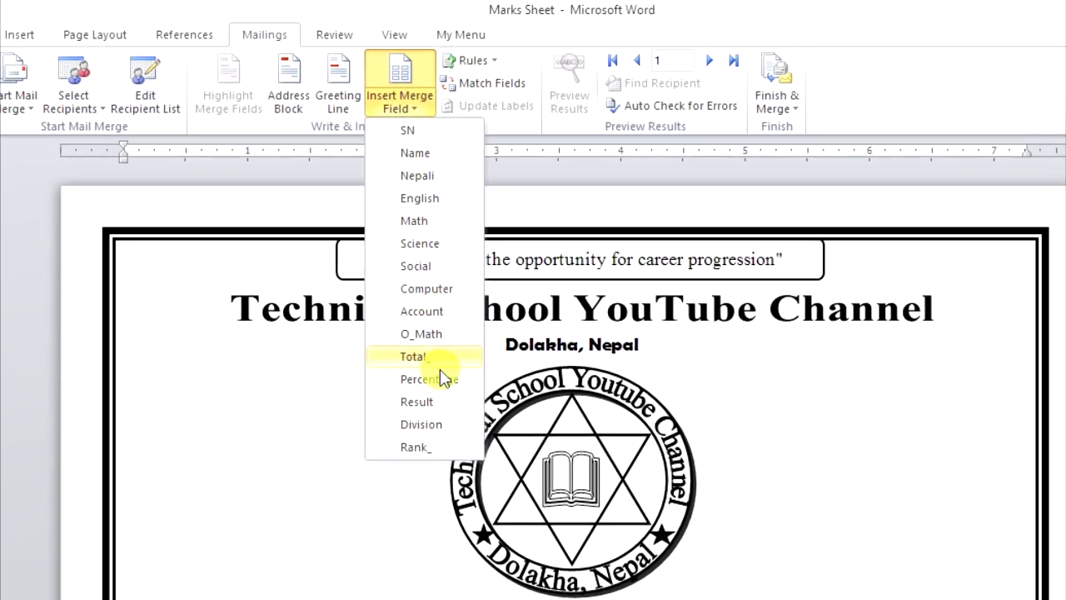
pyautogui.click(297, 495)
pyautogui.scroll(-3, 297, 493)
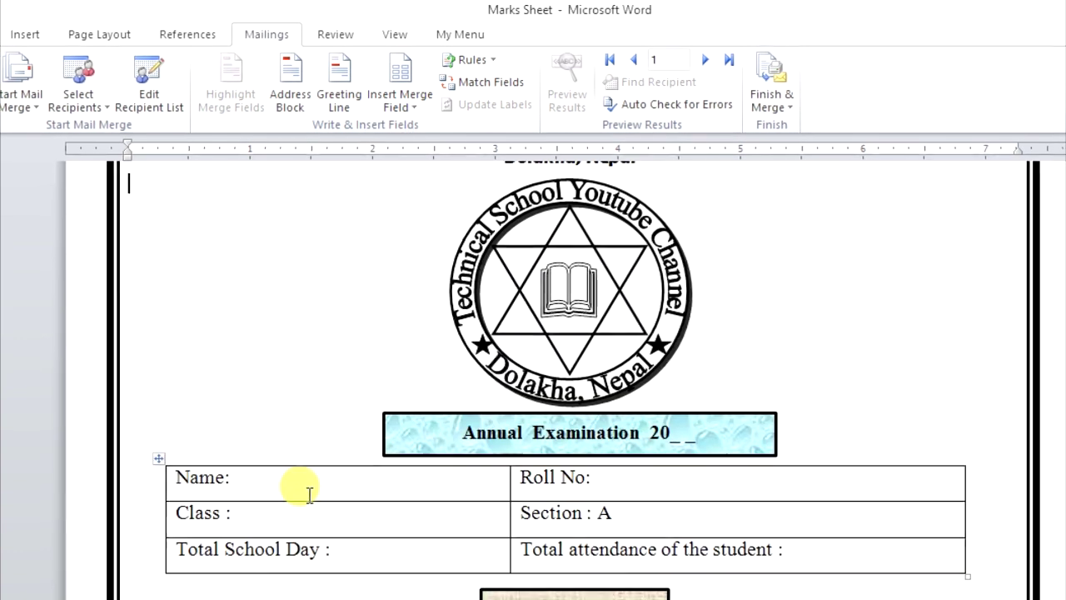
# Insert the «Name» field after Name: and the «Rank_» field after Roll No:.
pyautogui.click(238, 477)
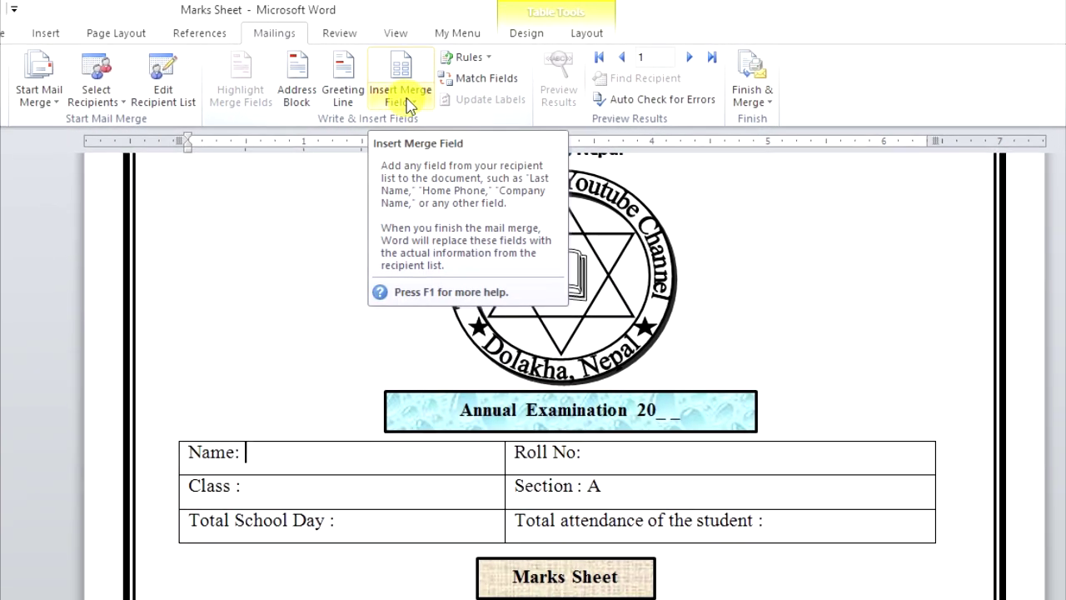
pyautogui.click(407, 106)
pyautogui.click(414, 142)
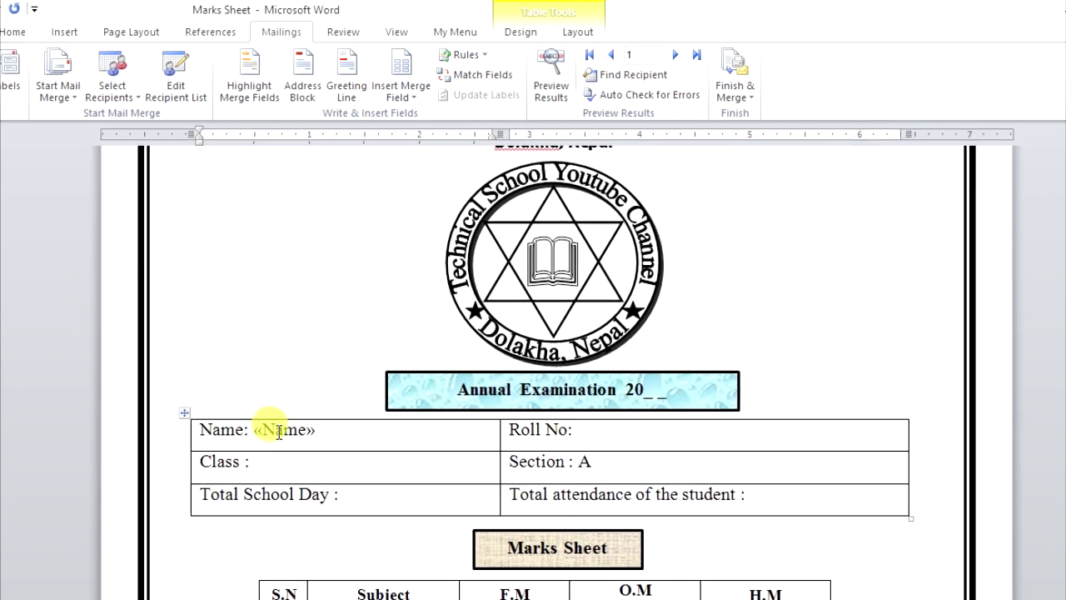
pyautogui.click(678, 433)
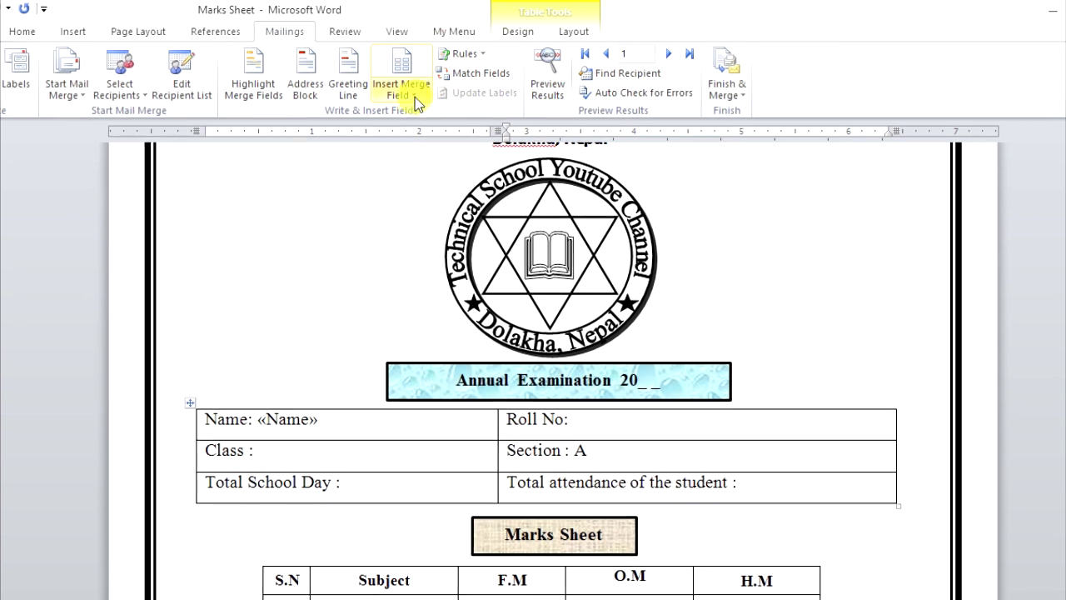
pyautogui.click(408, 96)
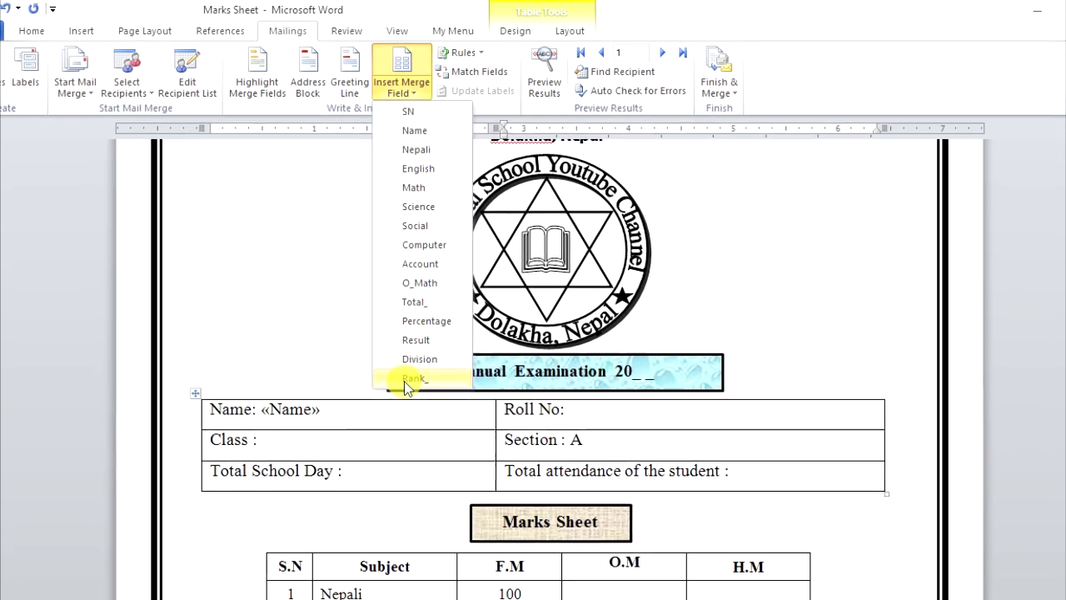
pyautogui.click(414, 384)
# Type 7 in the Class cell and 2 at Total School Day.
pyautogui.click(298, 436)
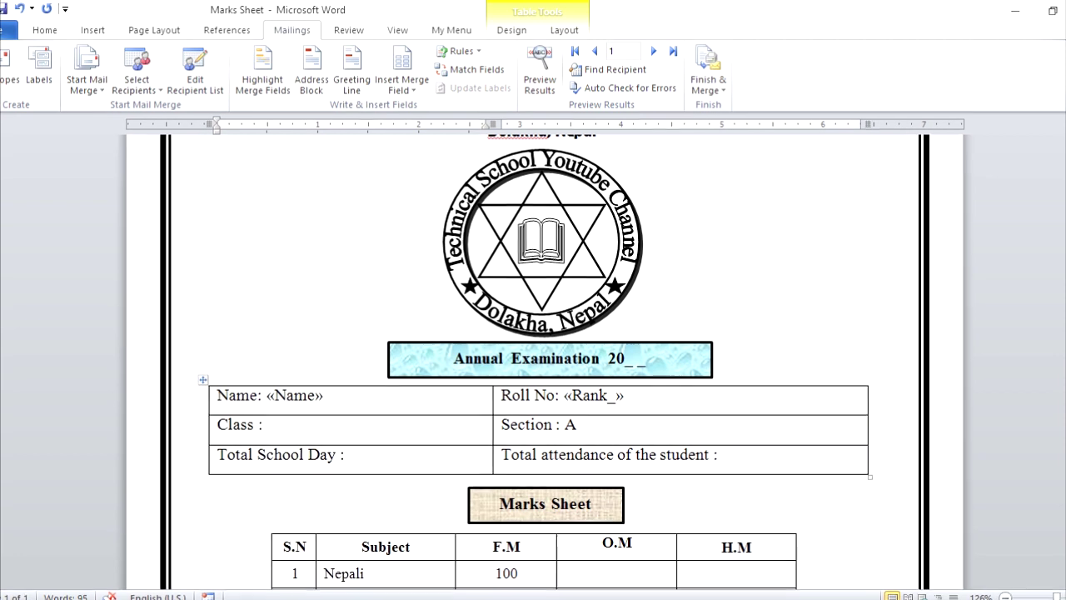
pyautogui.write('7')
pyautogui.click(613, 431)
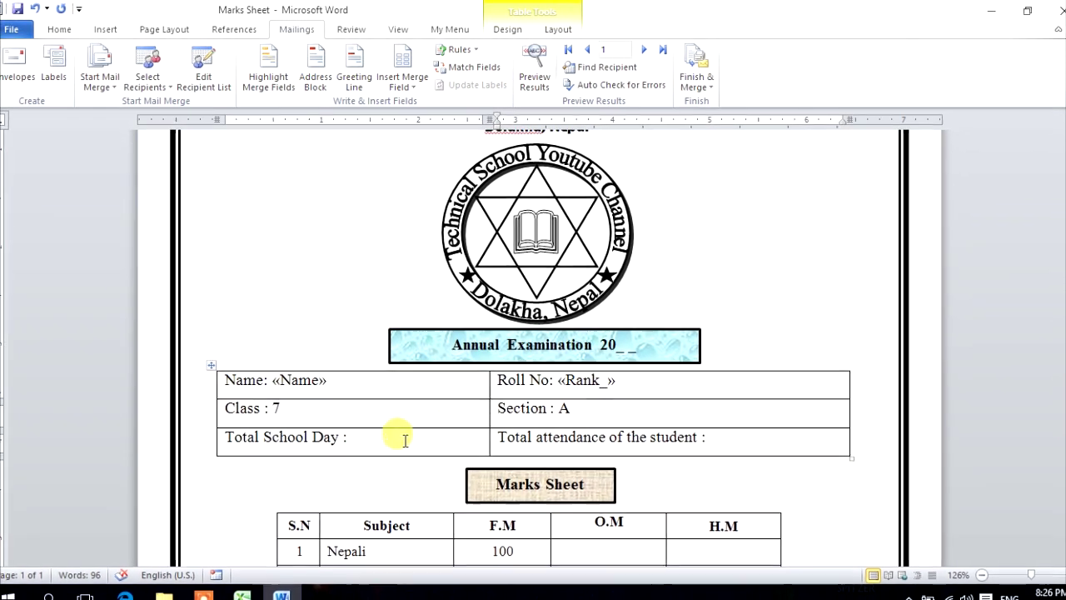
pyautogui.click(405, 441)
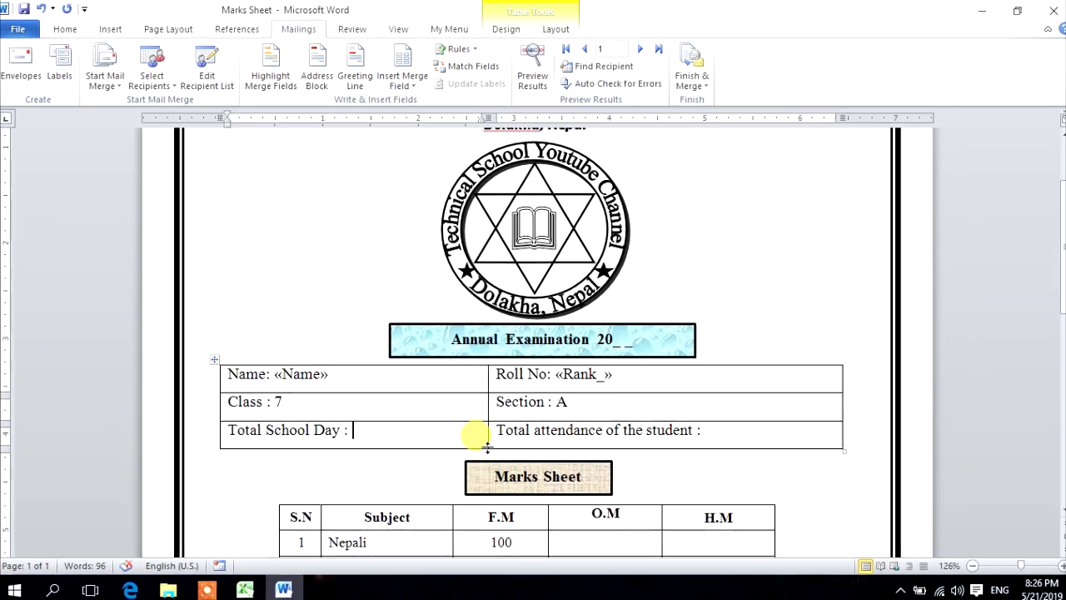
pyautogui.write('2')
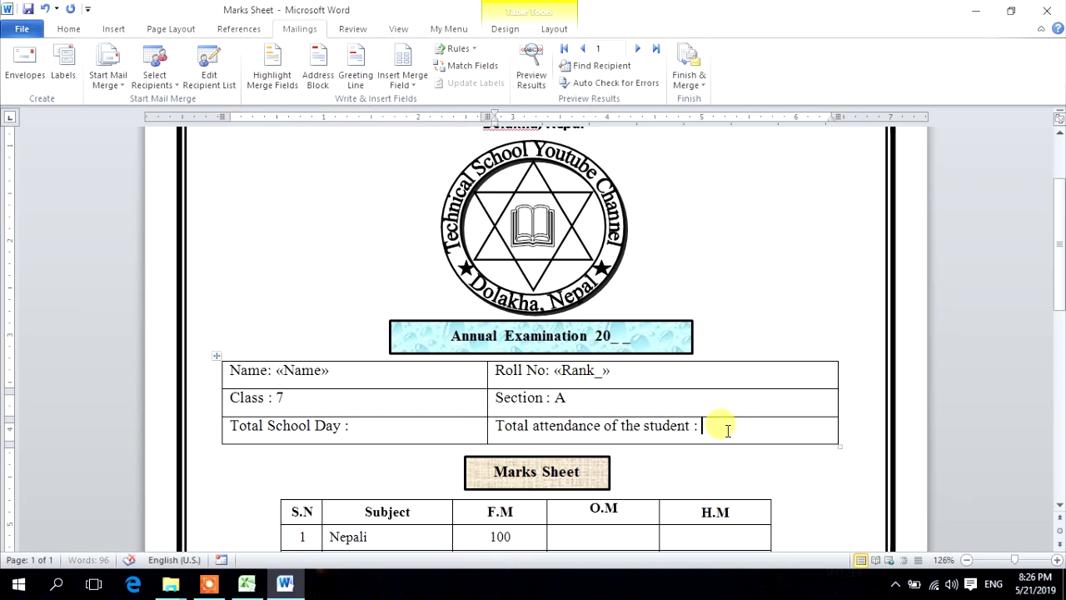
pyautogui.scroll(-3, 583, 395)
pyautogui.scroll(-2, 578, 388)
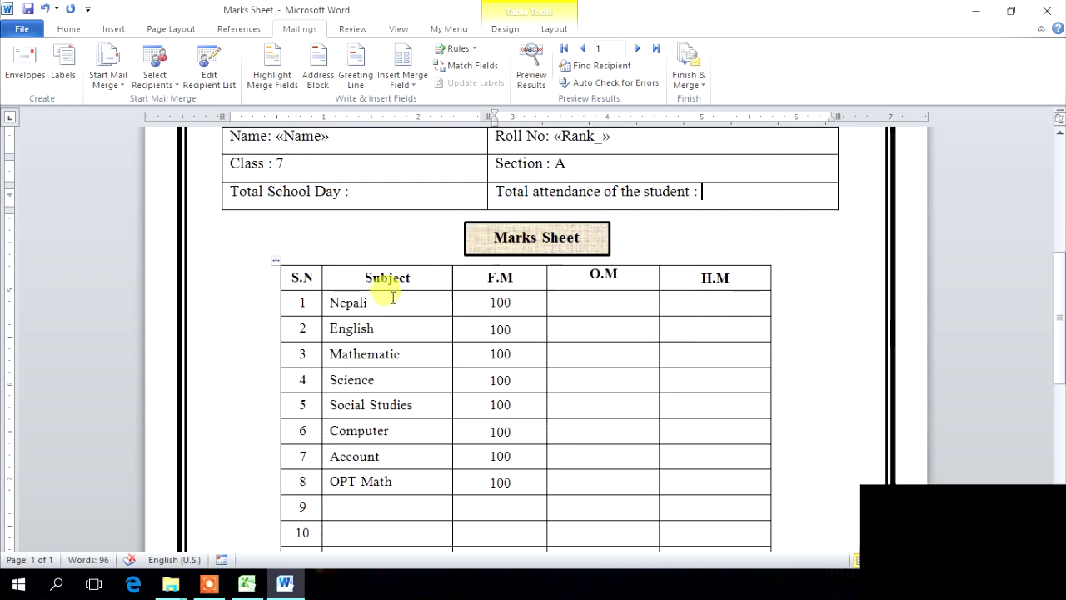
# Insert the «Nepali», «English», «Math», «Science» and «Social» merge fields into the first five O.M cells.
pyautogui.click(419, 301)
pyautogui.click(615, 302)
pyautogui.click(404, 81)
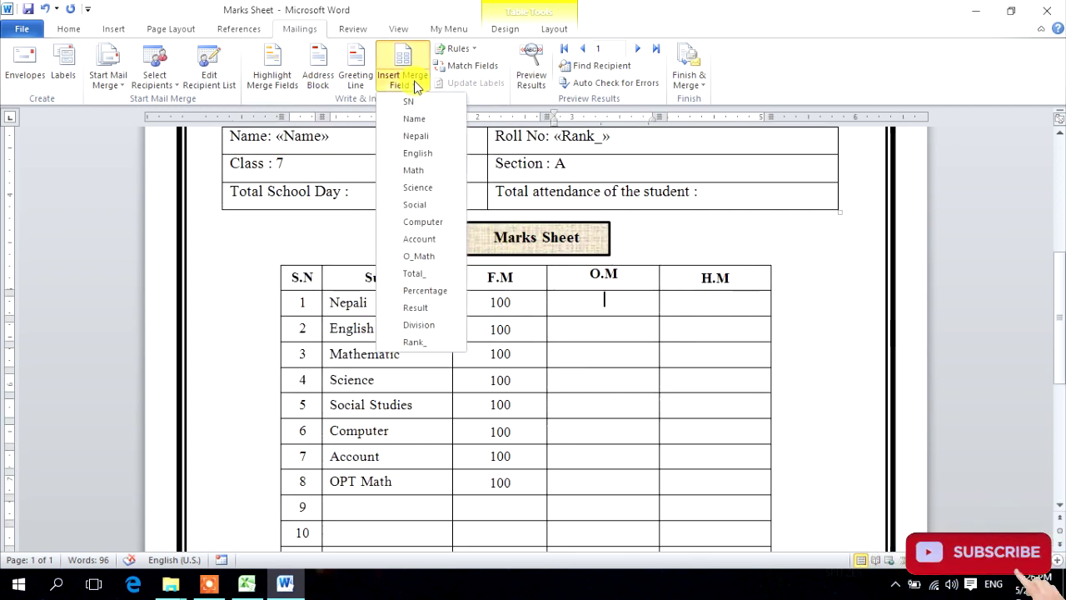
pyautogui.click(417, 136)
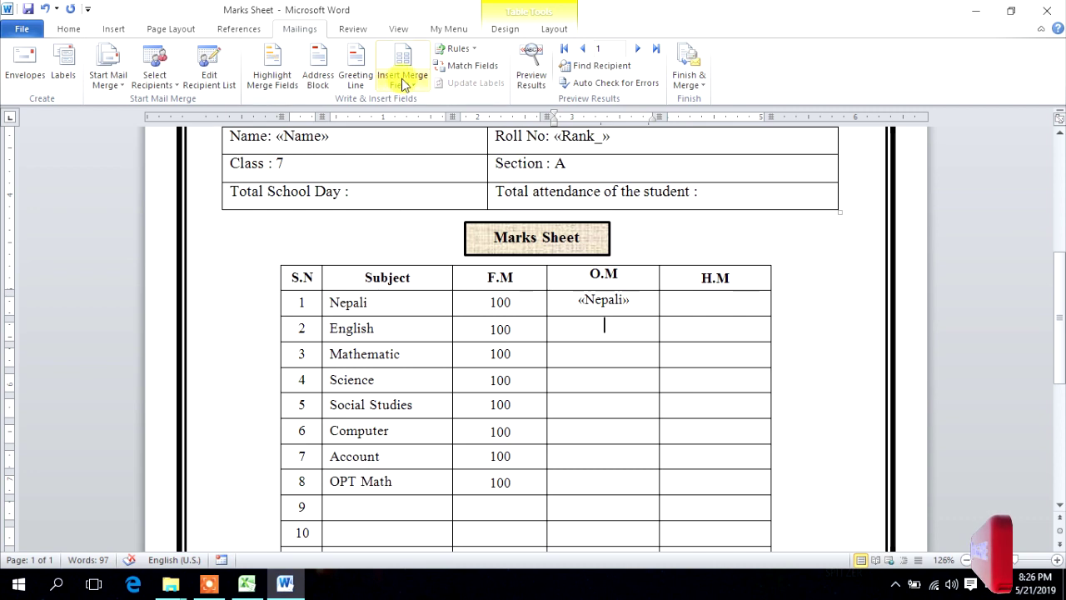
pyautogui.click(405, 80)
pyautogui.click(417, 153)
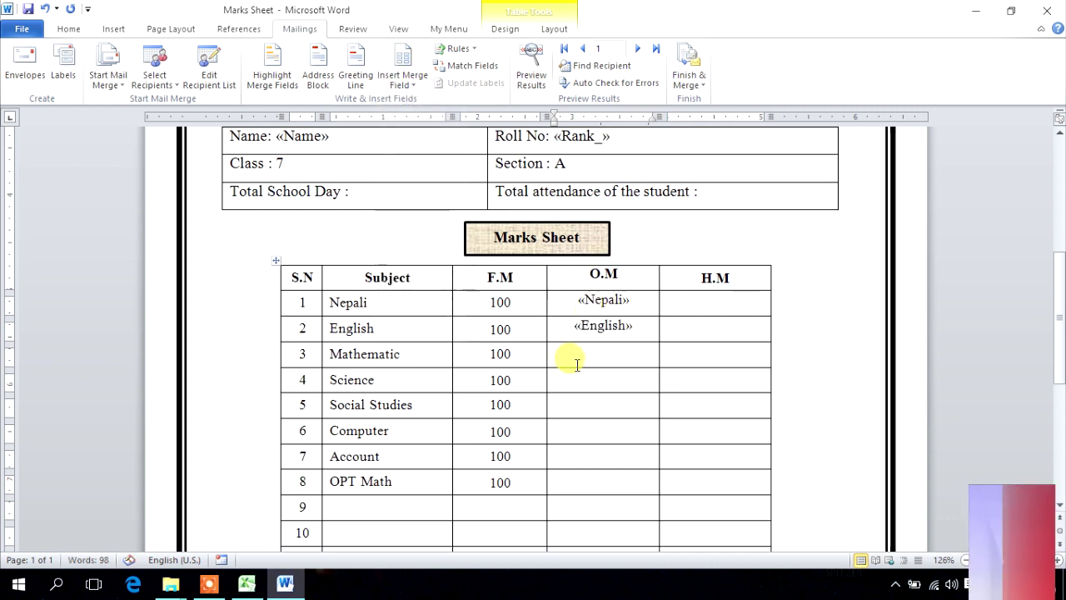
pyautogui.click(403, 83)
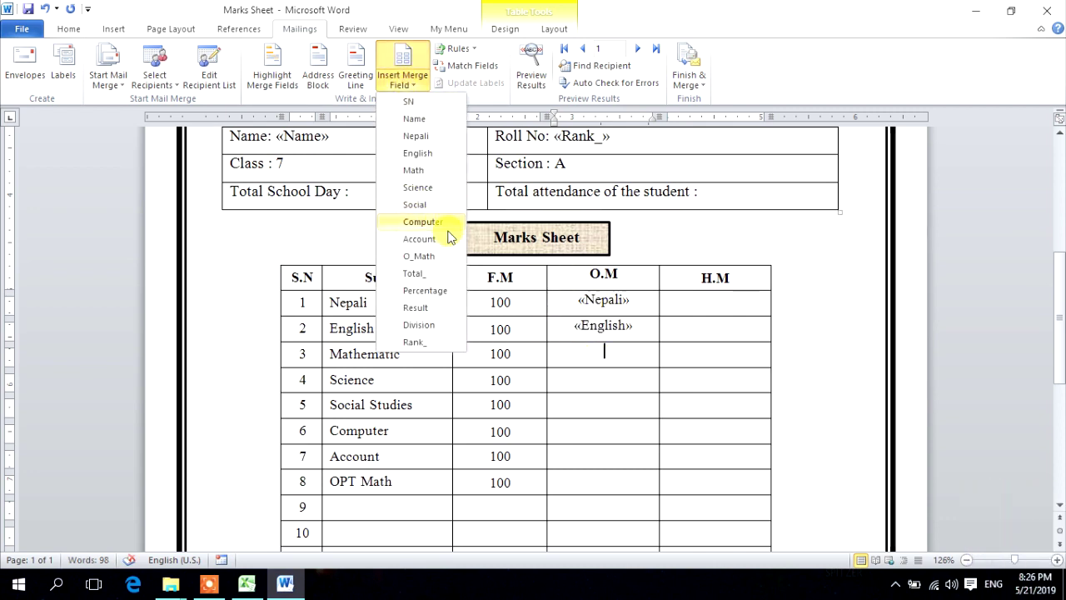
pyautogui.click(421, 169)
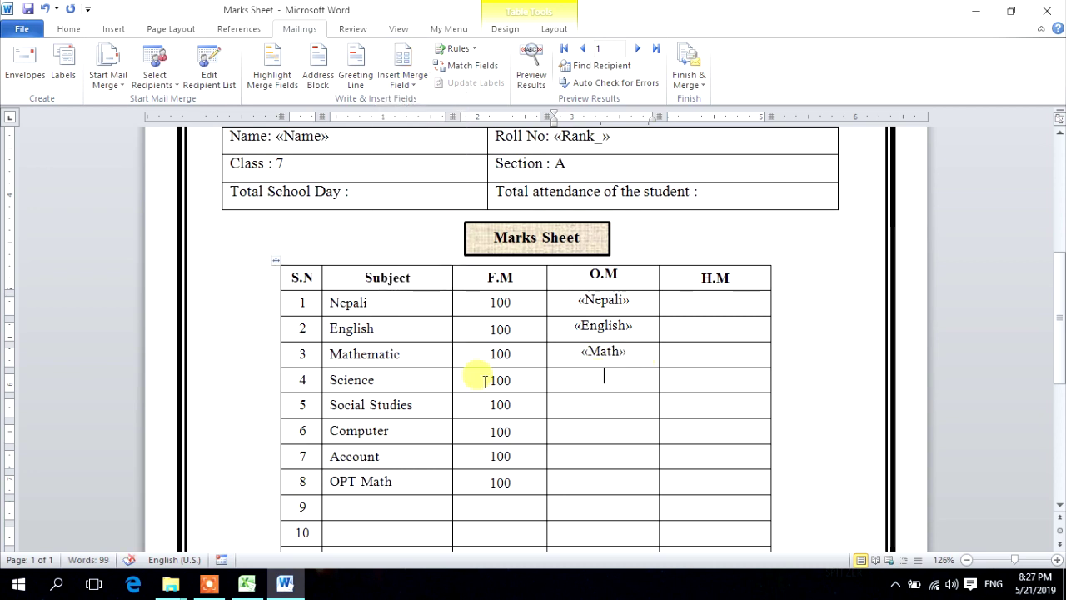
pyautogui.press('Down')
pyautogui.scroll(-1, 500, 334)
pyautogui.click(392, 83)
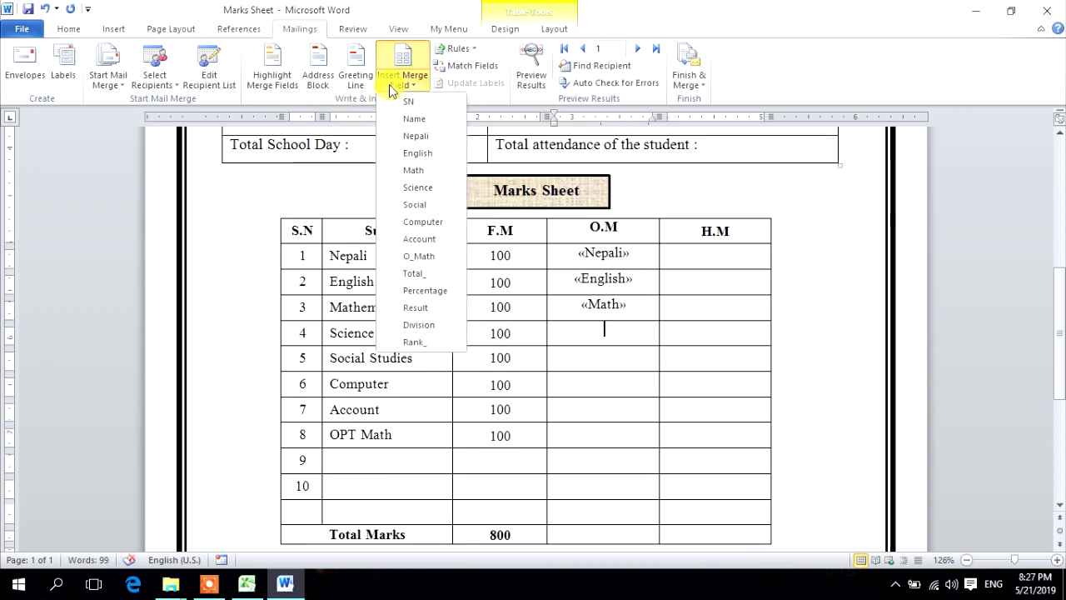
pyautogui.click(423, 186)
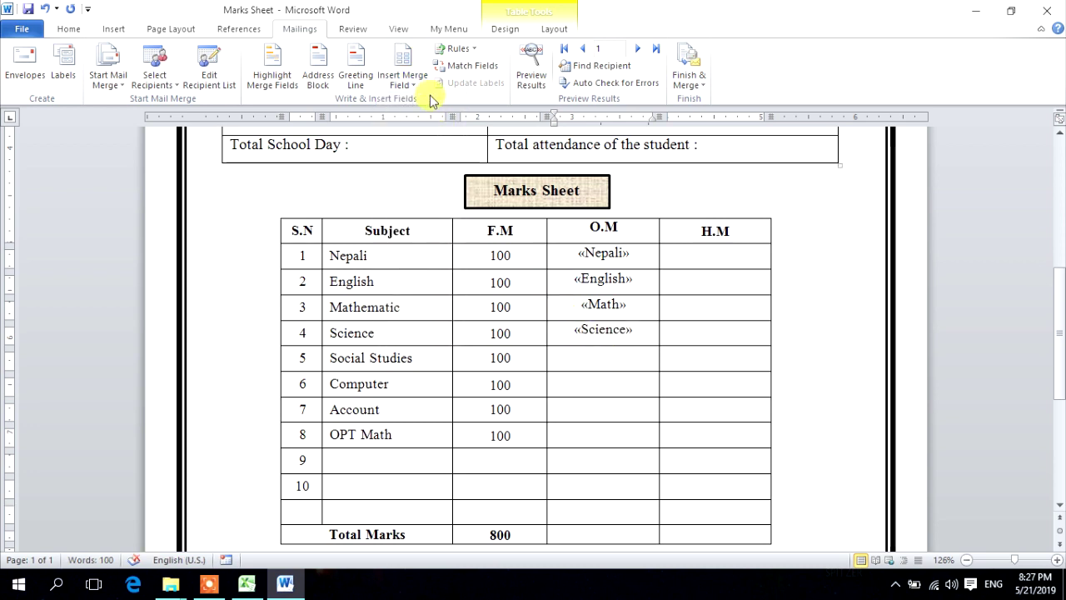
pyautogui.press('Down')
pyautogui.click(404, 76)
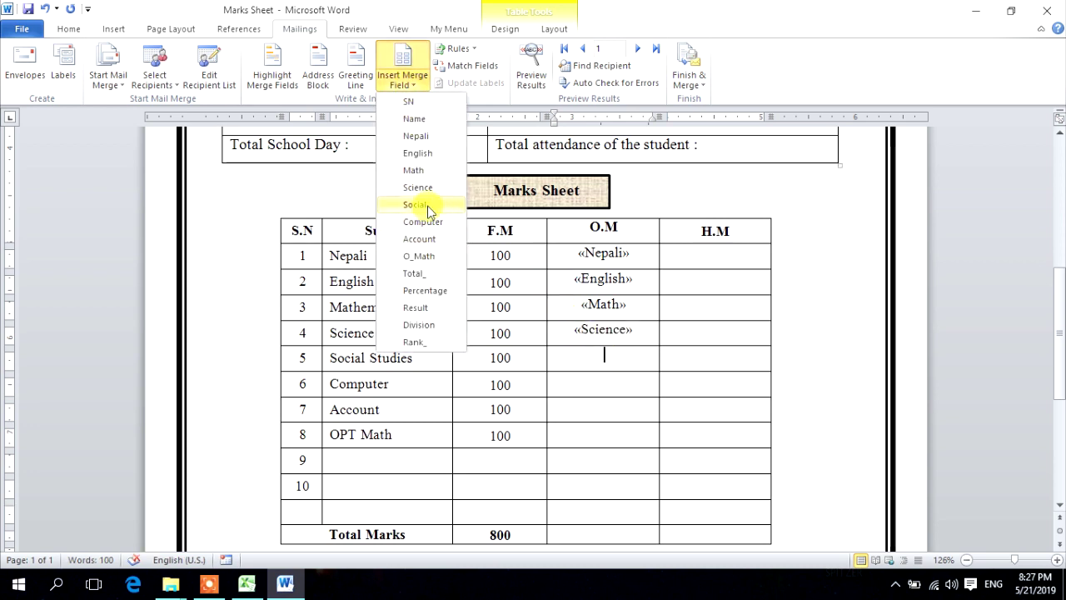
pyautogui.click(429, 205)
# Insert the «Computer», «Account» and «O_Math» merge fields into rows 6–8 of the O.M column.
pyautogui.click(583, 380)
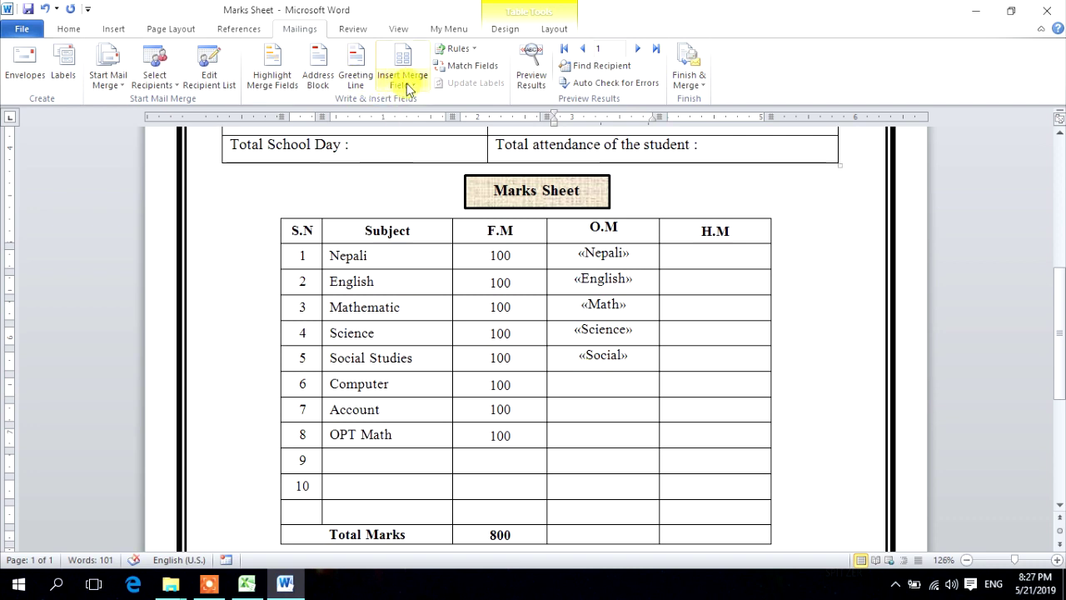
pyautogui.click(408, 83)
pyautogui.click(435, 227)
pyautogui.click(616, 415)
pyautogui.click(403, 79)
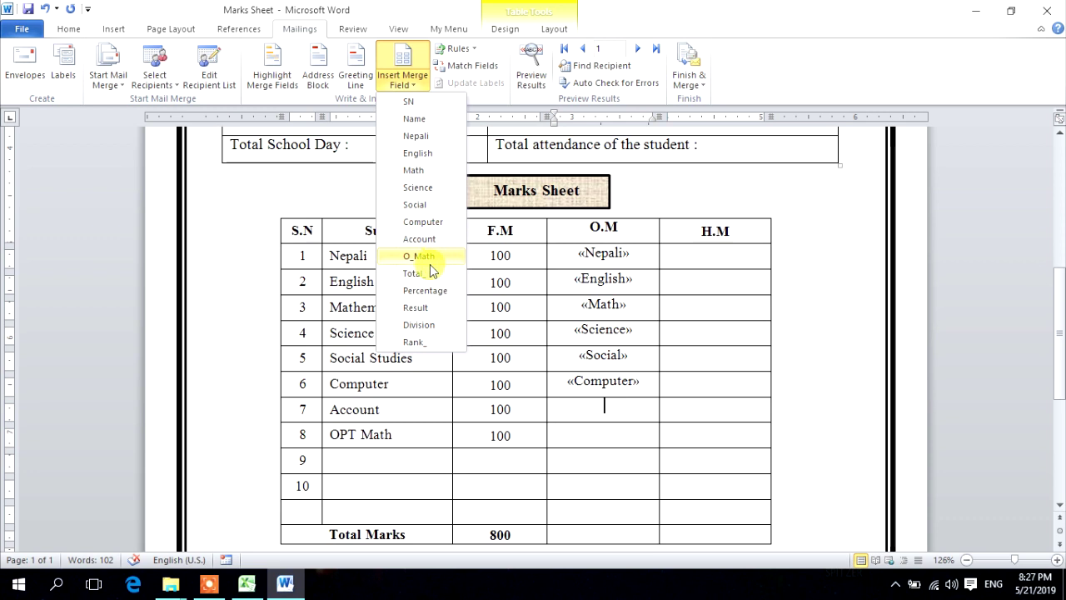
pyautogui.click(419, 239)
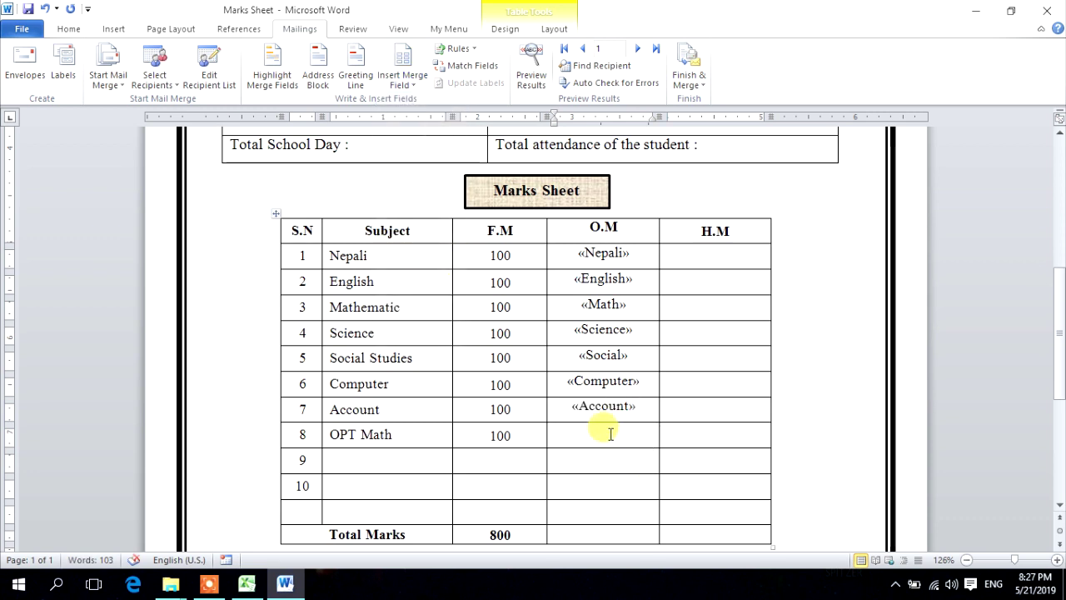
pyautogui.click(403, 79)
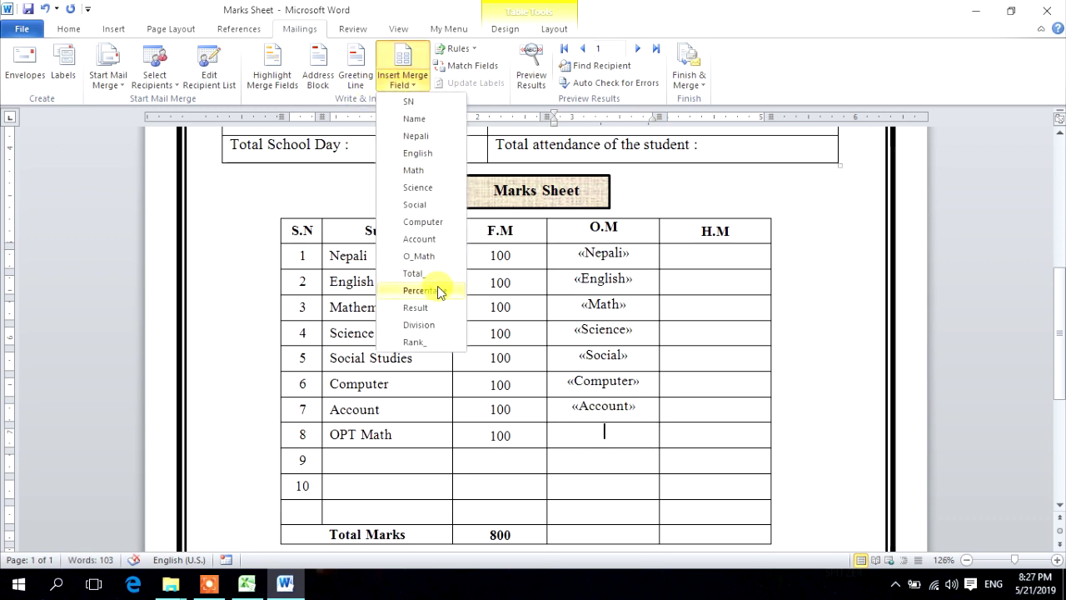
pyautogui.click(419, 256)
# Add the «Total_» merge field to the Total Marks row.
pyautogui.scroll(-2, 533, 383)
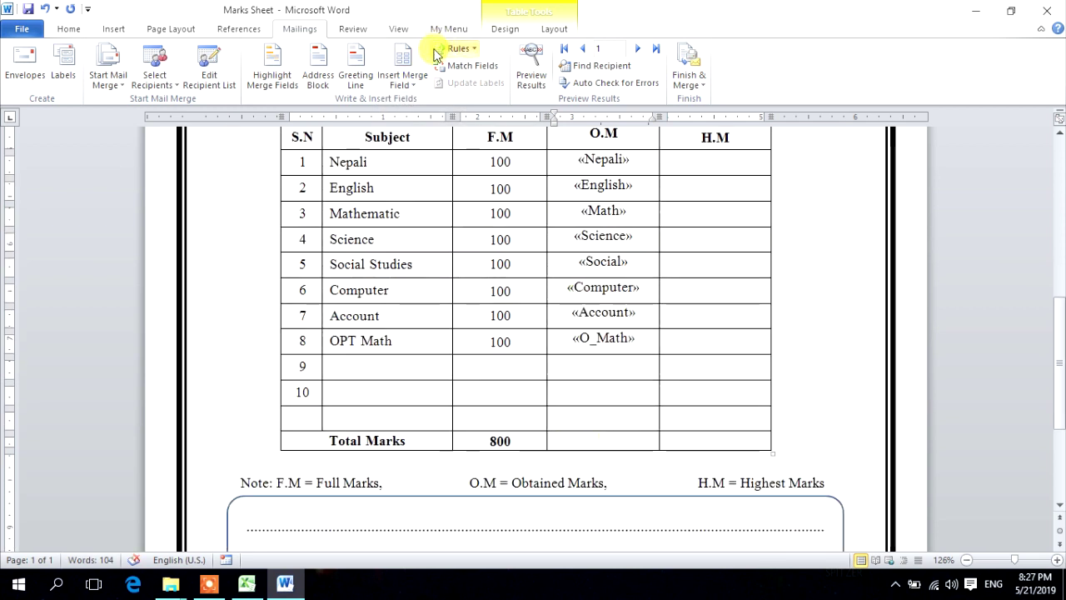
pyautogui.click(403, 79)
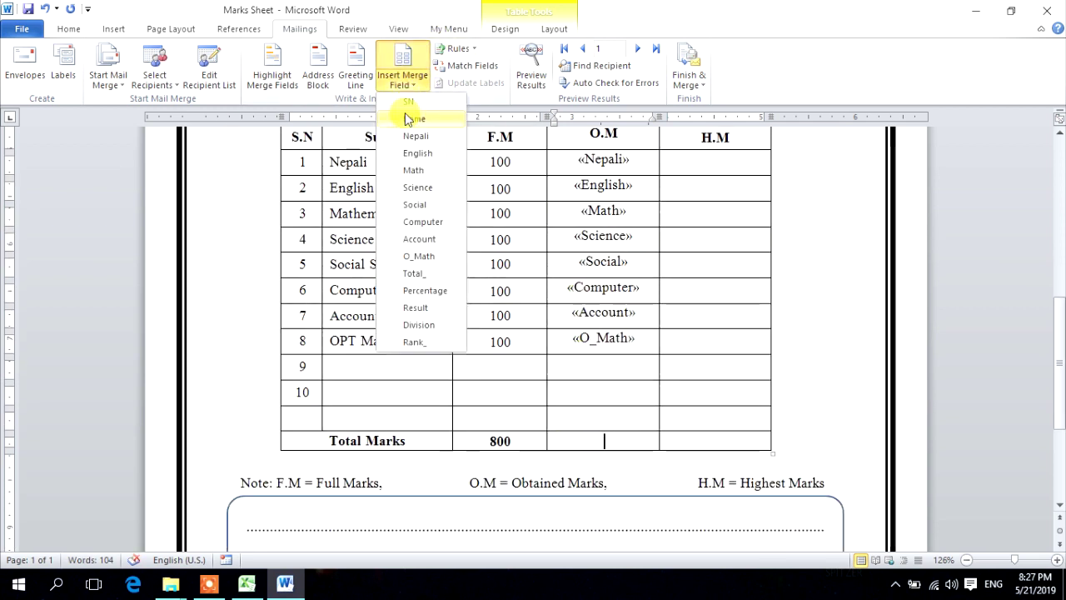
pyautogui.click(426, 280)
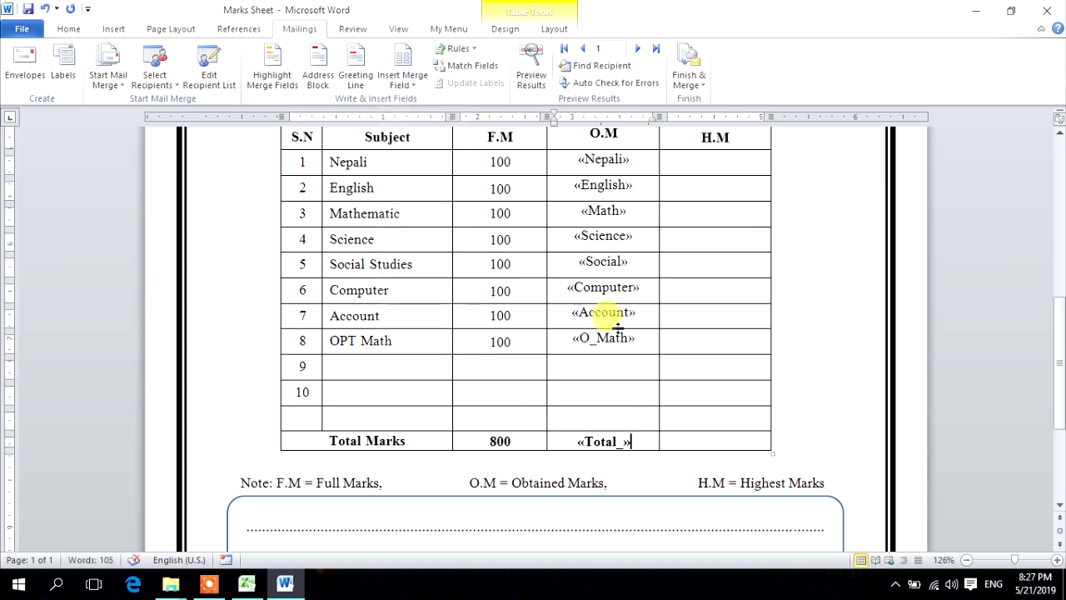
pyautogui.scroll(5, 621, 326)
pyautogui.scroll(-8, 619, 326)
pyautogui.scroll(5, 618, 326)
pyautogui.scroll(5, 619, 326)
pyautogui.click(716, 431)
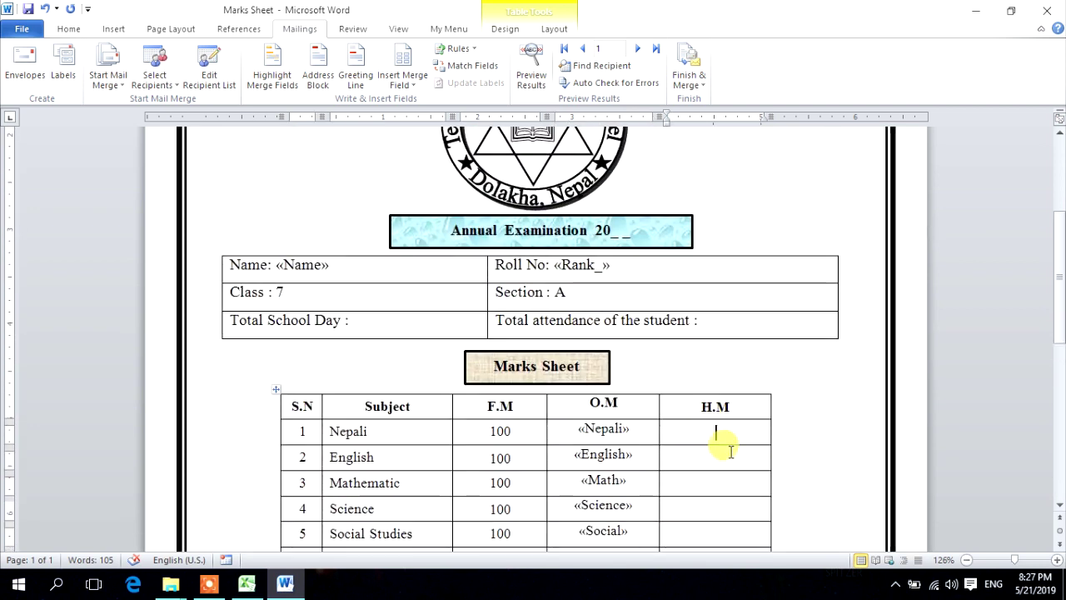
pyautogui.scroll(-2, 730, 450)
# Minimize Word and bring up the Result Sheet workbook in Excel.
pyautogui.click(976, 8)
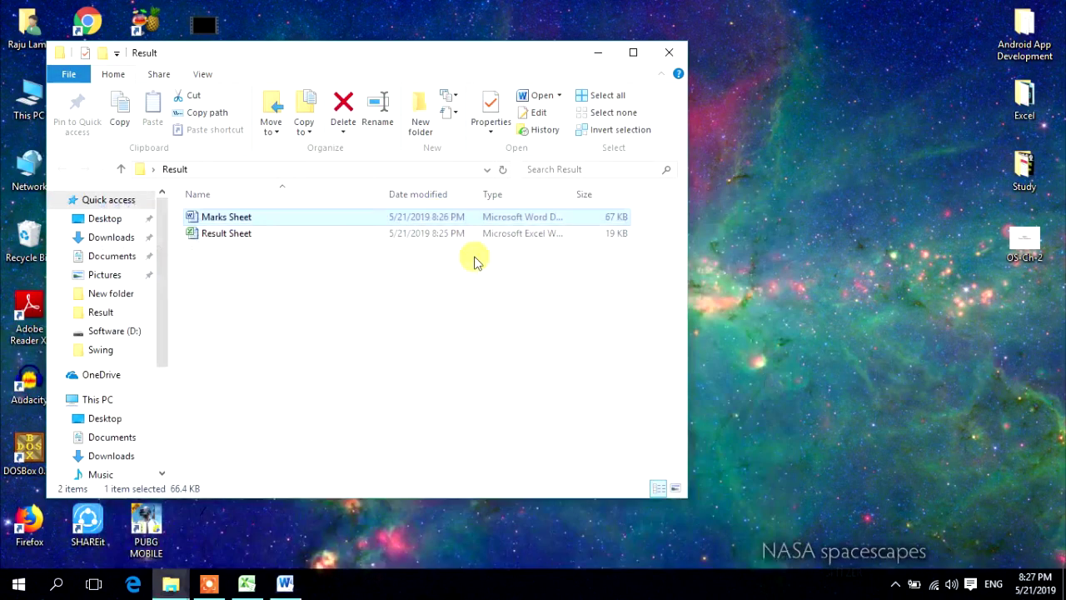
pyautogui.click(247, 584)
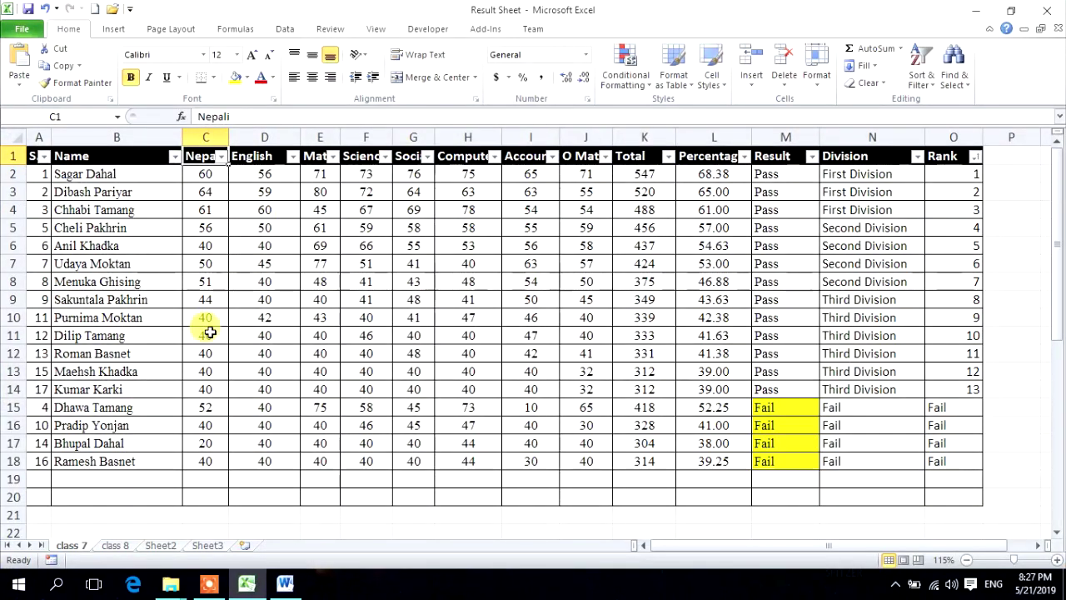
pyautogui.scroll(-3, 251, 360)
pyautogui.click(156, 367)
# Label row 20 'HM' and enter =max(C2:C18) in C20 for the highest Nepali mark.
pyautogui.click(149, 337)
pyautogui.write('M')
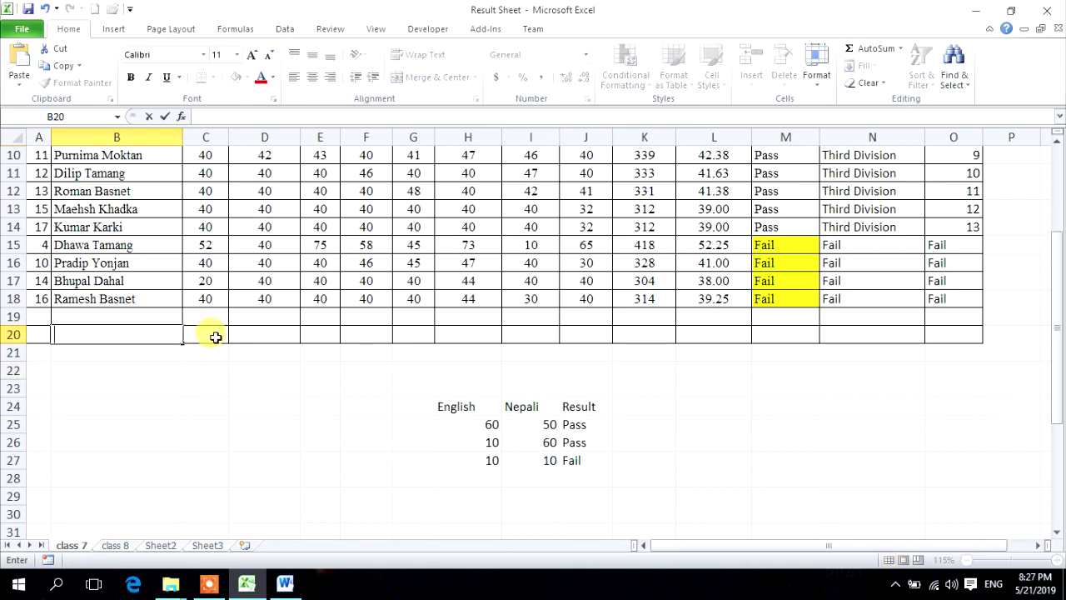
pyautogui.click(215, 336)
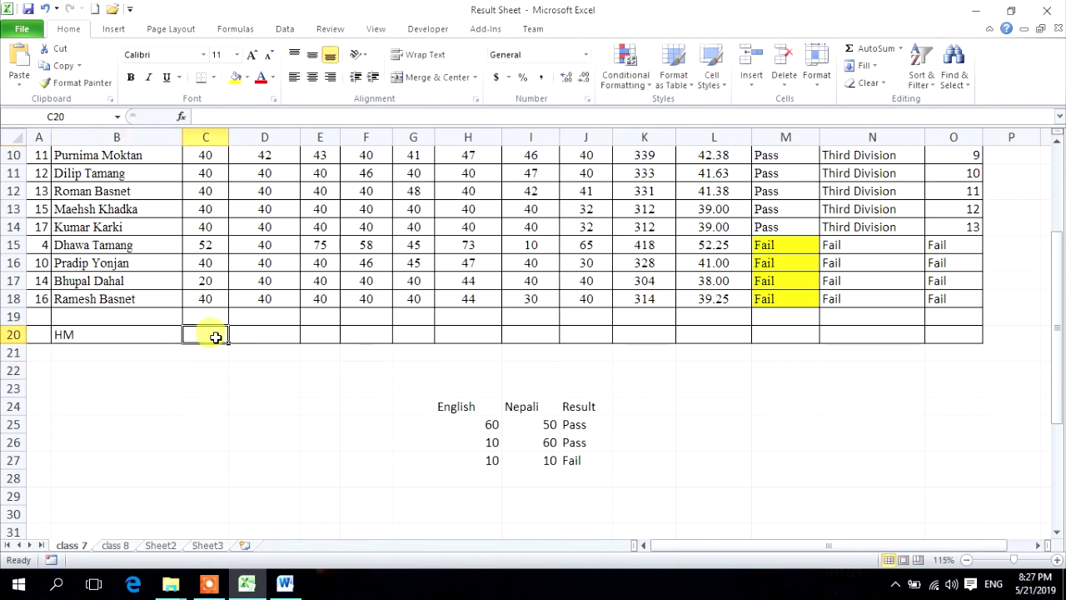
pyautogui.write('=')
pyautogui.scroll(2, 237, 335)
pyautogui.scroll(1, 234, 336)
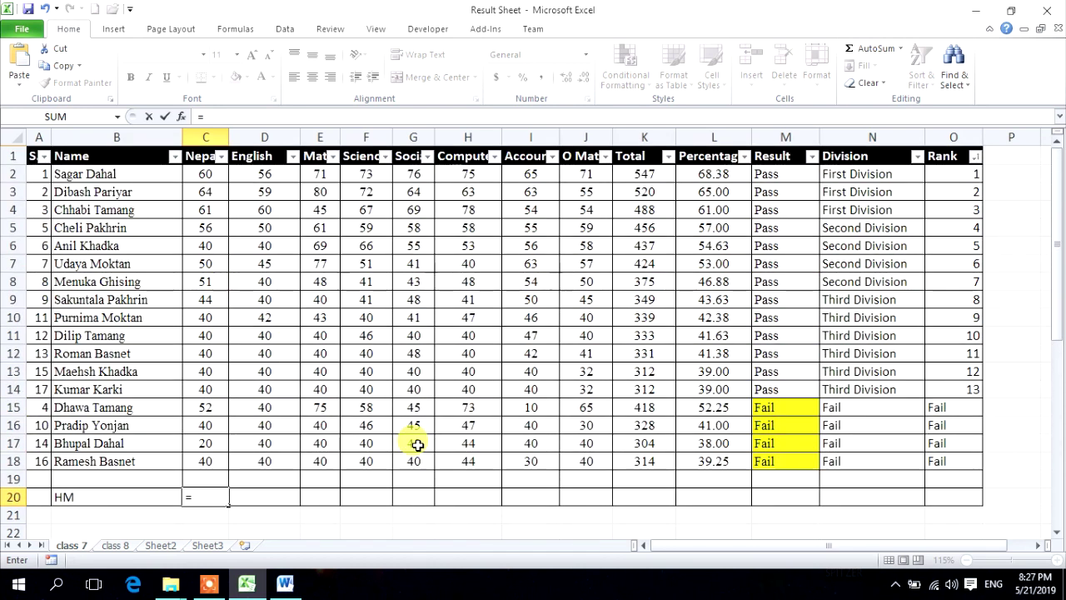
pyautogui.write('max(')
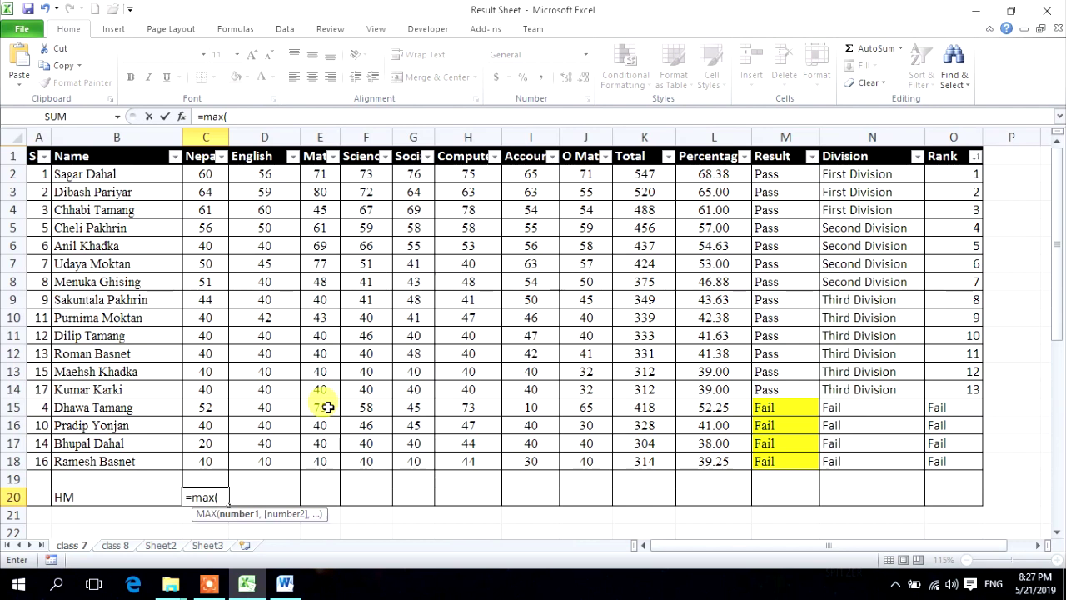
pyautogui.moveTo(209, 265); pyautogui.dragTo(216, 462)
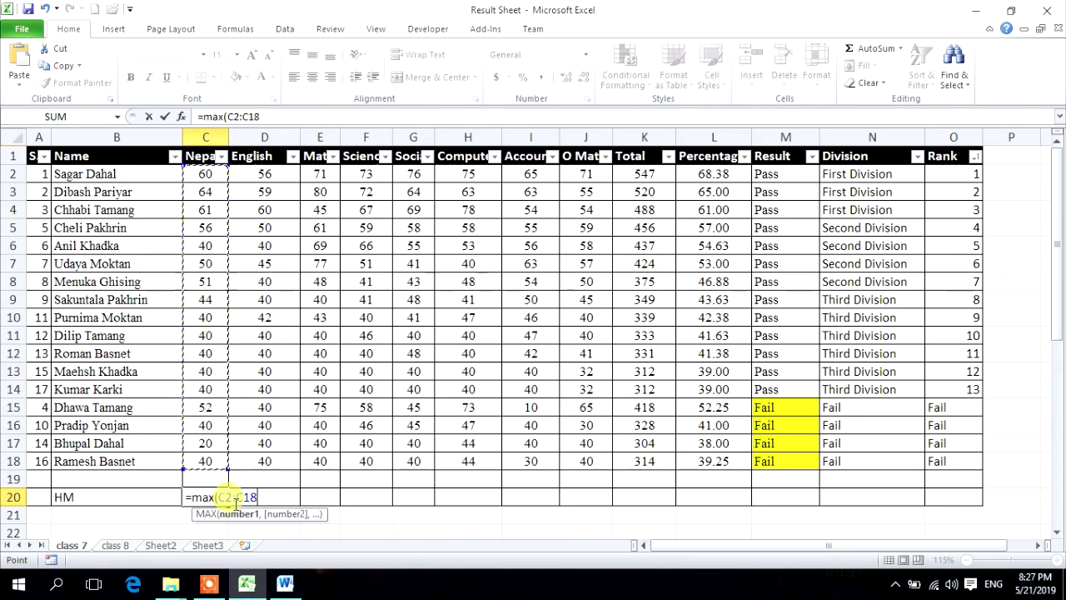
pyautogui.write(')')
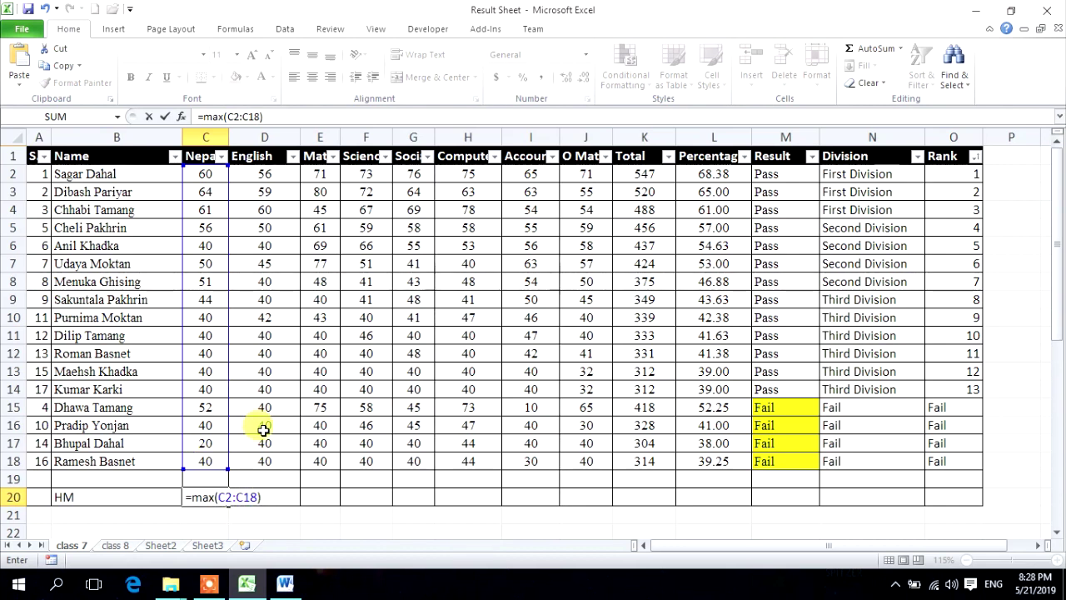
pyautogui.press('Return')
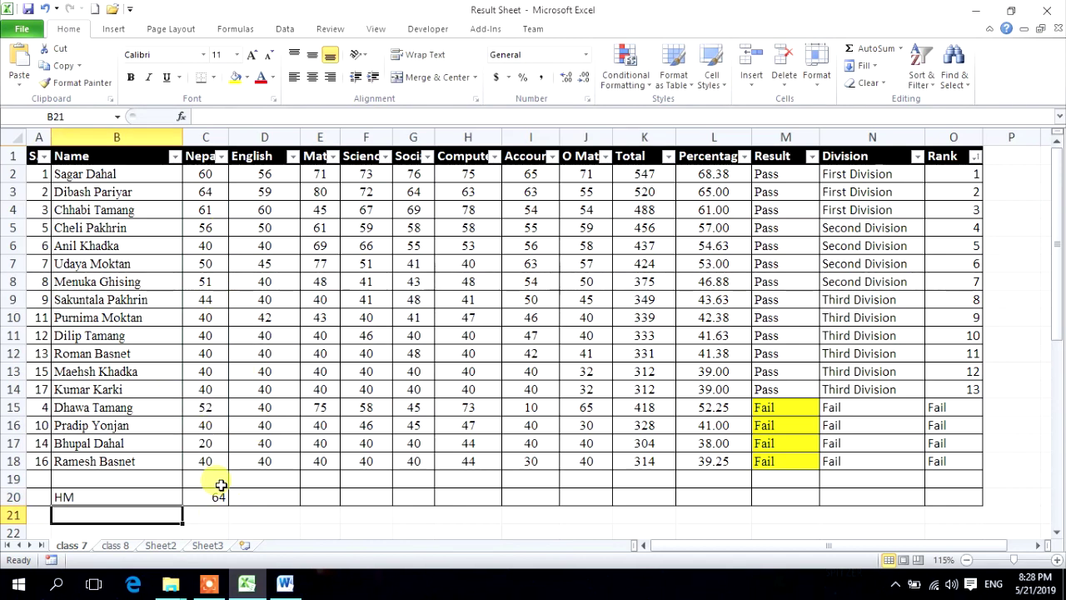
# Fill the MAX formula across to J20 (64, 60, 80, 73, 76, 78, 65, 71) and snap Excel left.
pyautogui.click(219, 498)
pyautogui.moveTo(228, 508); pyautogui.dragTo(476, 498)
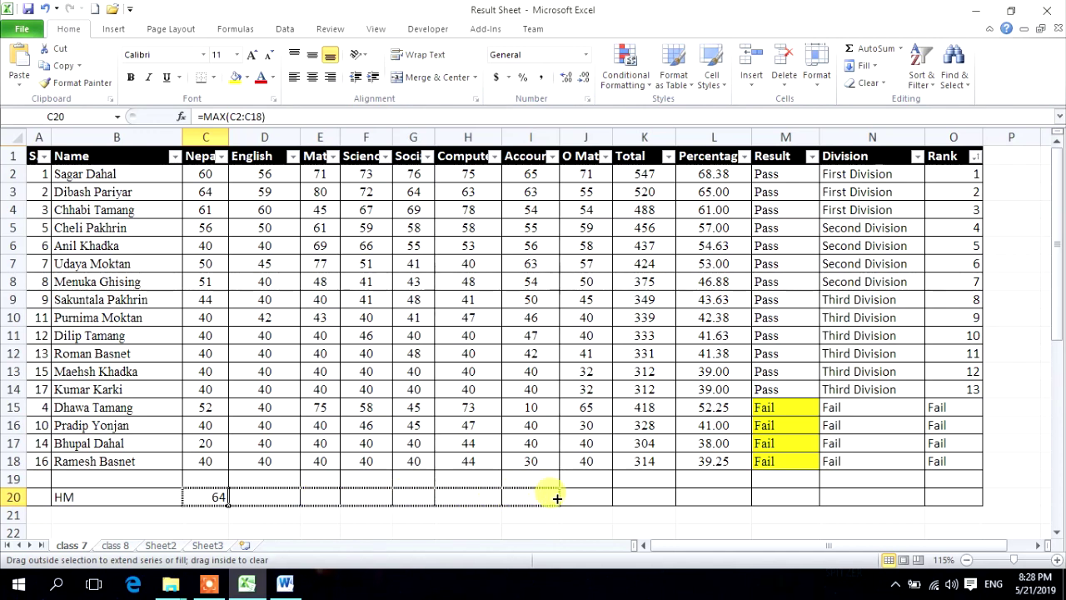
pyautogui.moveTo(611, 498); pyautogui.dragTo(611, 498)
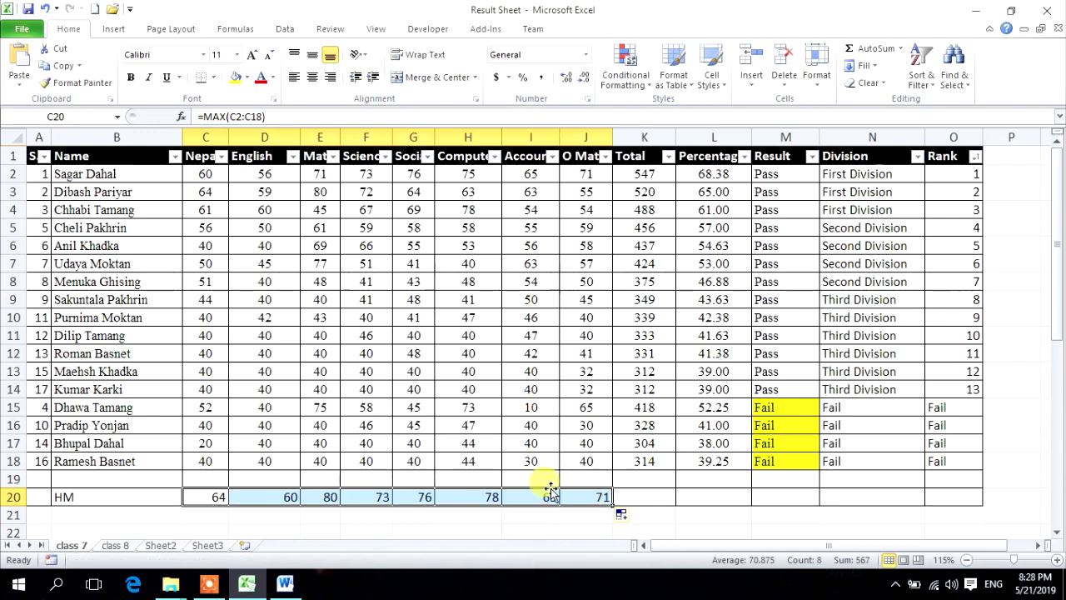
pyautogui.click(209, 496)
pyautogui.click(264, 496)
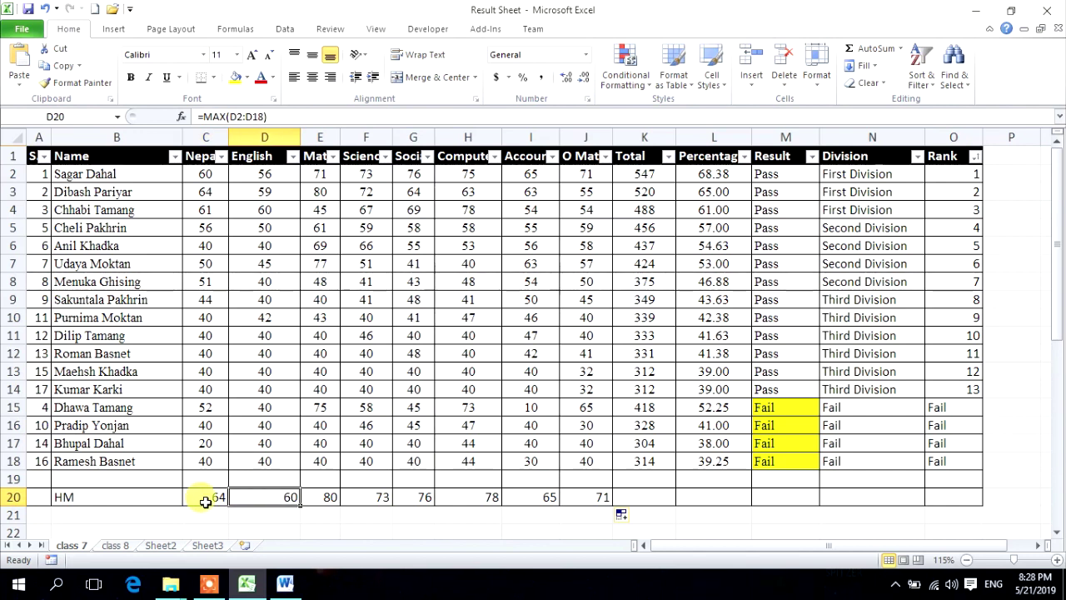
pyautogui.click(321, 498)
pyautogui.click(379, 498)
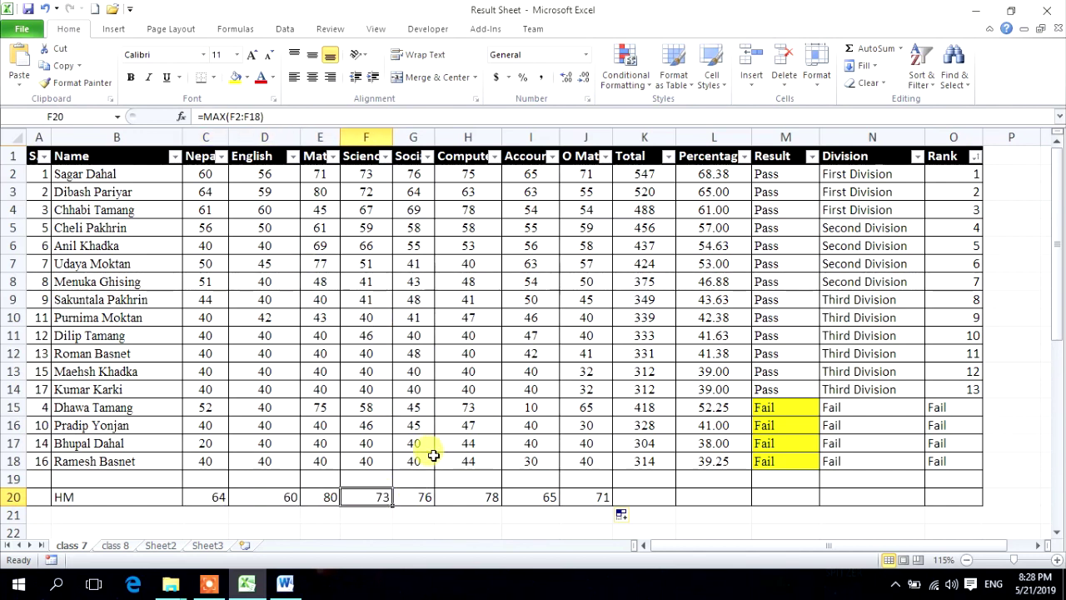
pyautogui.press('super+Left')
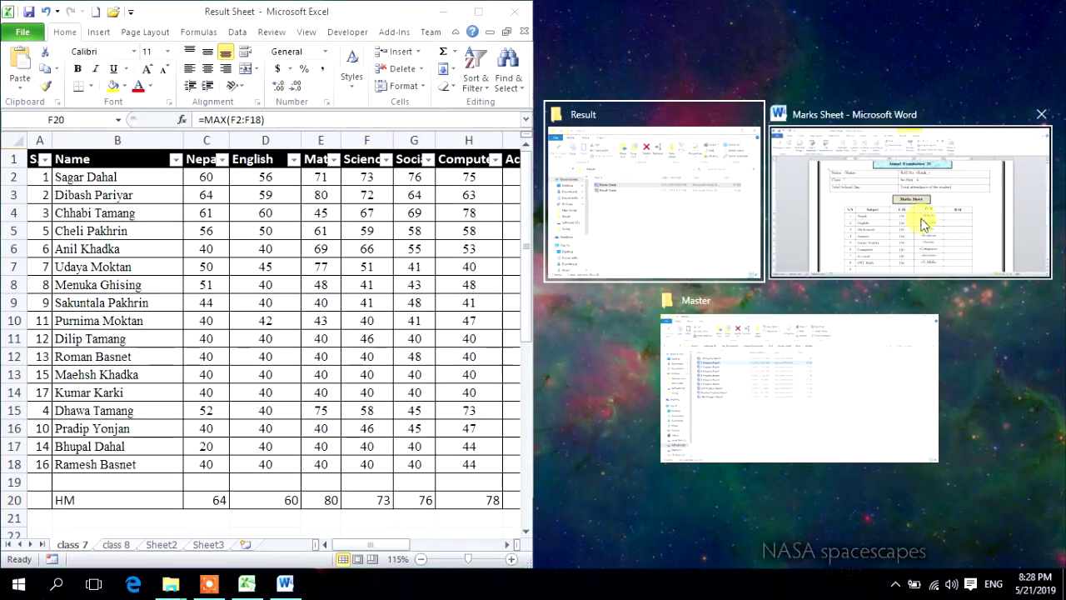
# Enter Excel's highest marks 64, 60, 80, 73, 76, 78, 65, 71 into Word's H.M cells, then minimize Excel.
pyautogui.click(893, 231)
pyautogui.scroll(-3, 950, 339)
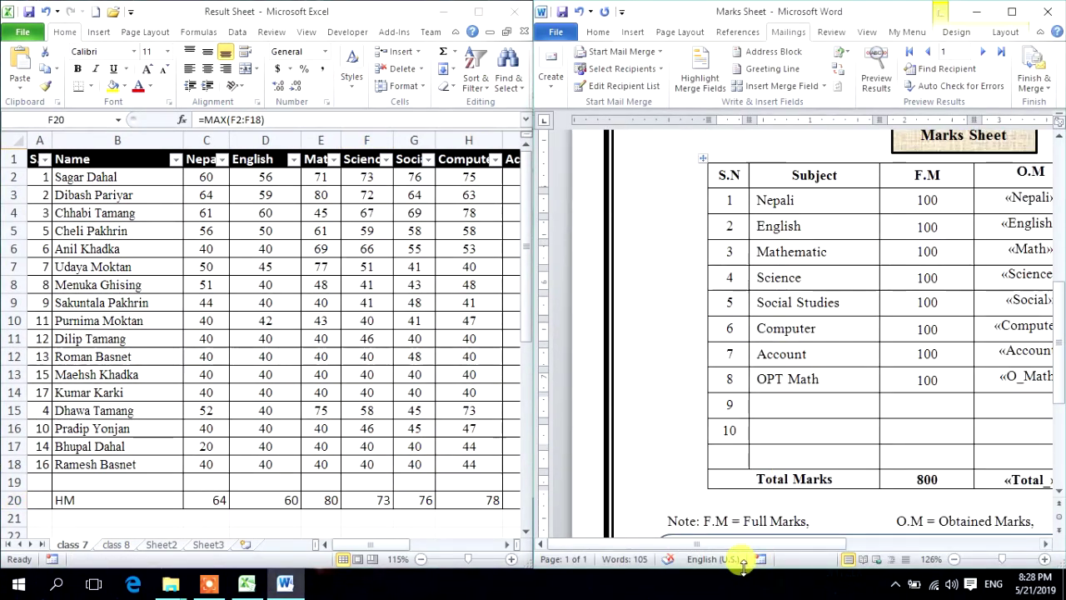
pyautogui.moveTo(716, 544); pyautogui.dragTo(946, 530)
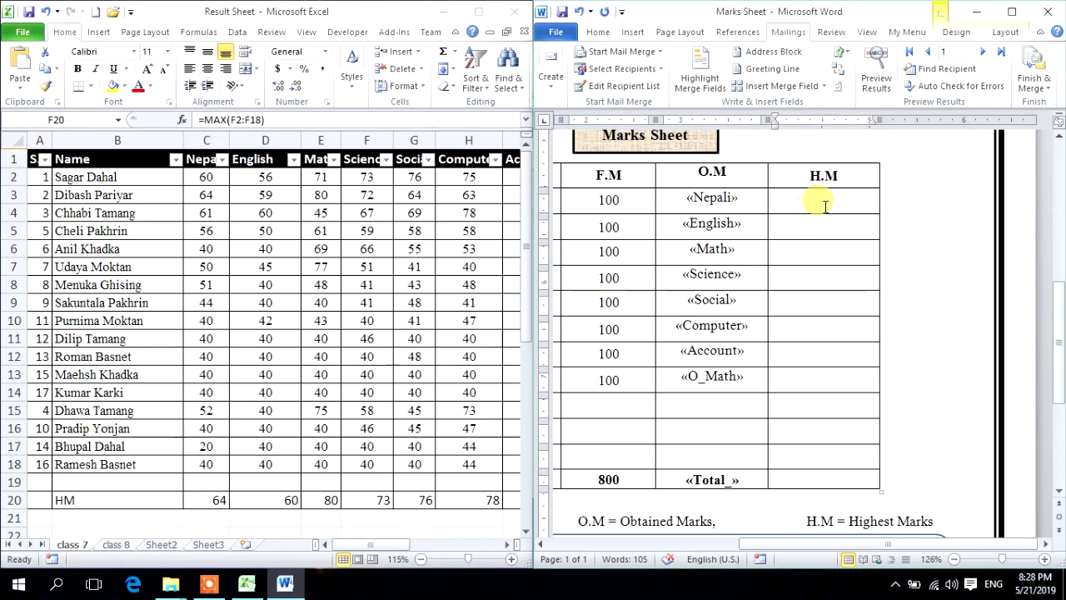
pyautogui.click(353, 544)
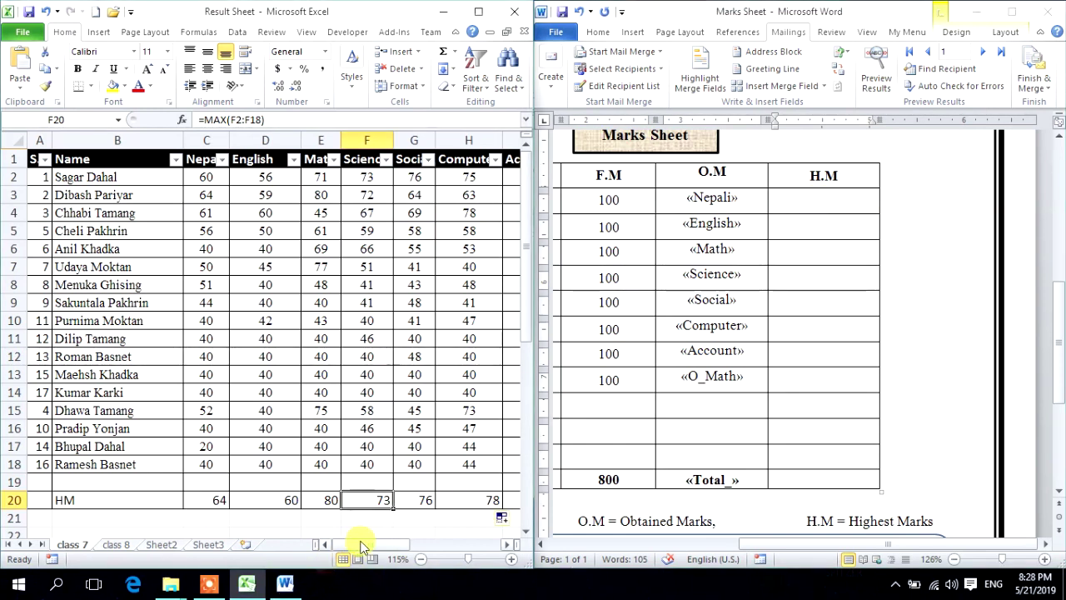
pyautogui.click(506, 544)
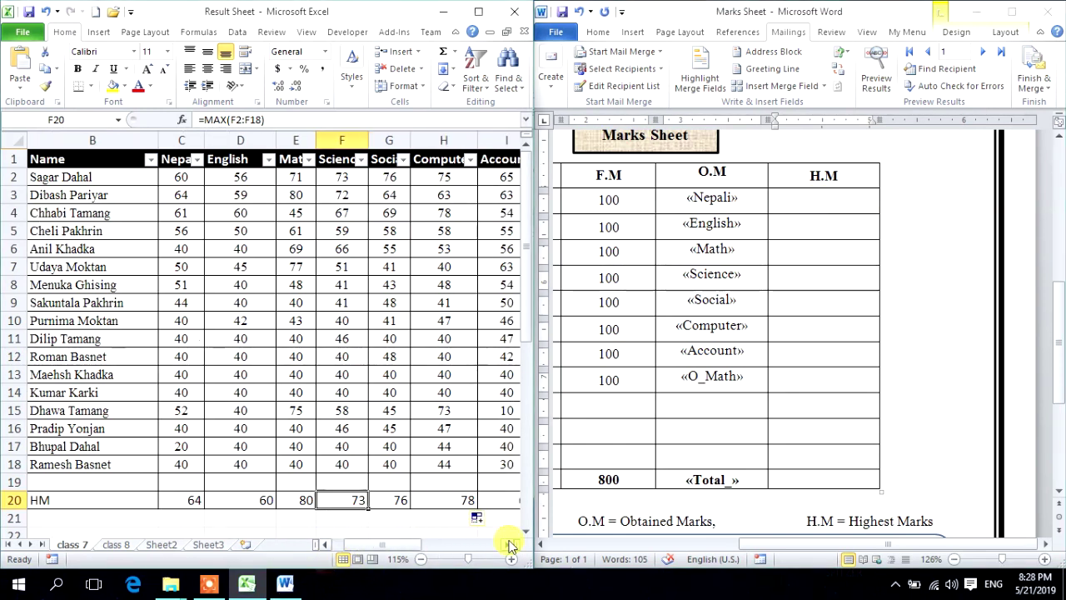
pyautogui.click(507, 544)
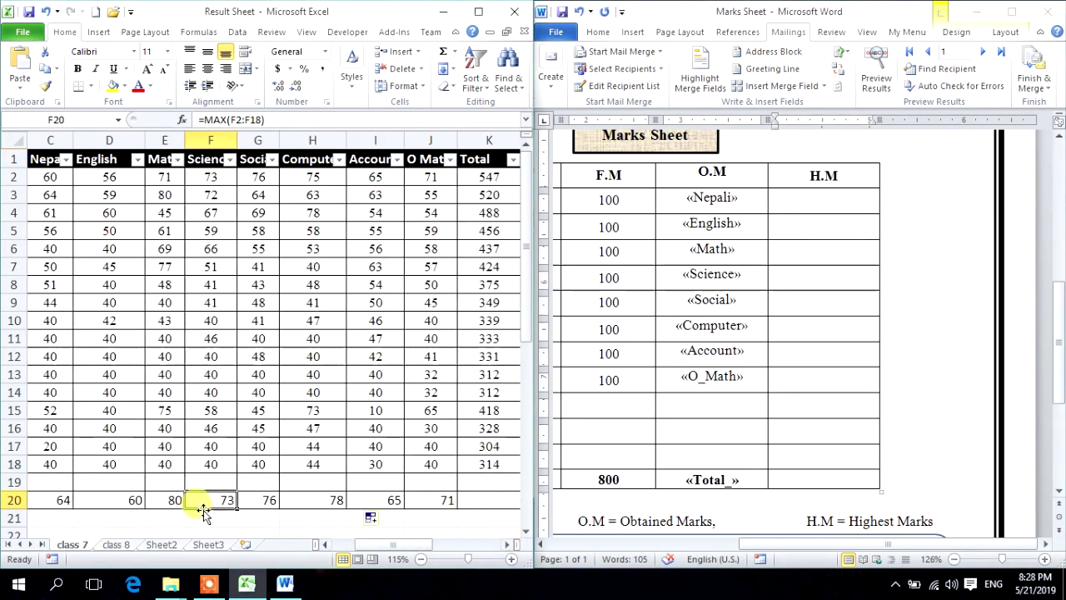
pyautogui.click(840, 204)
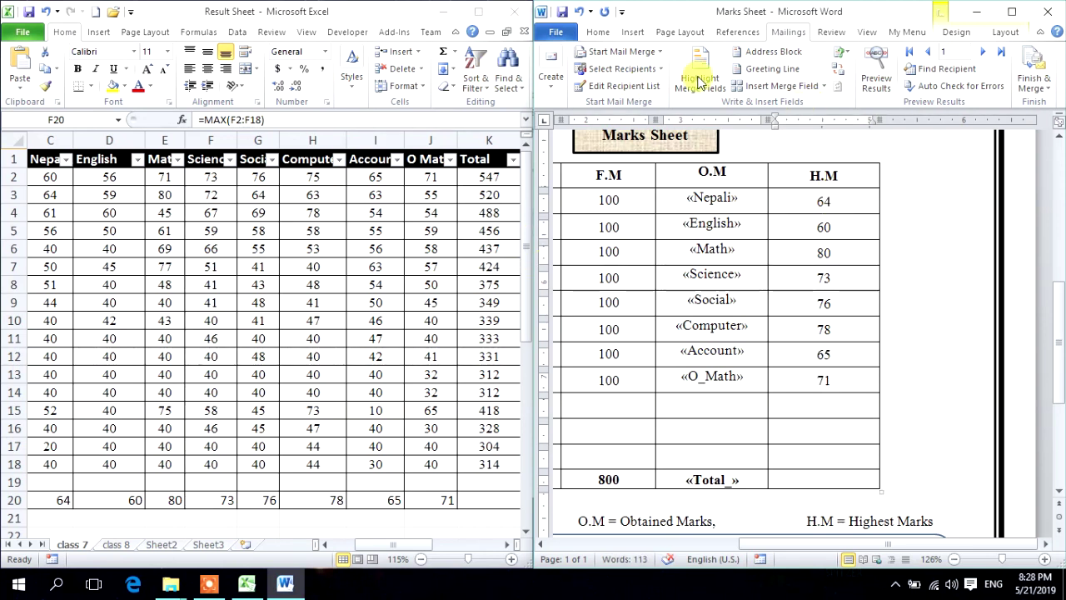
pyautogui.click(476, 12)
pyautogui.click(979, 11)
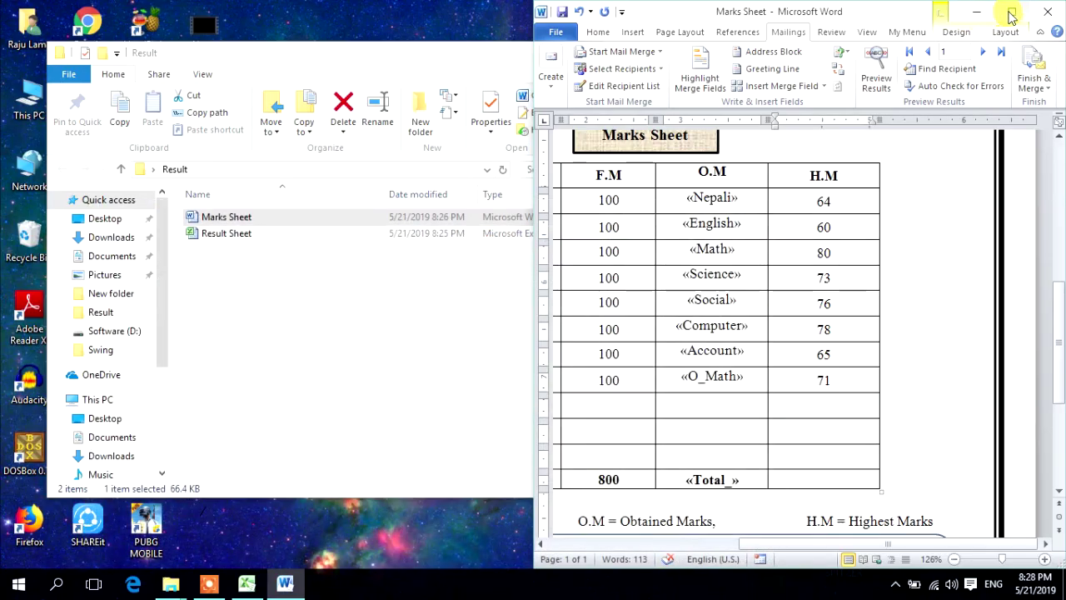
# Maximize Word and review the marks table's merge fields and H.M values.
pyautogui.click(1011, 12)
pyautogui.scroll(-2, 708, 385)
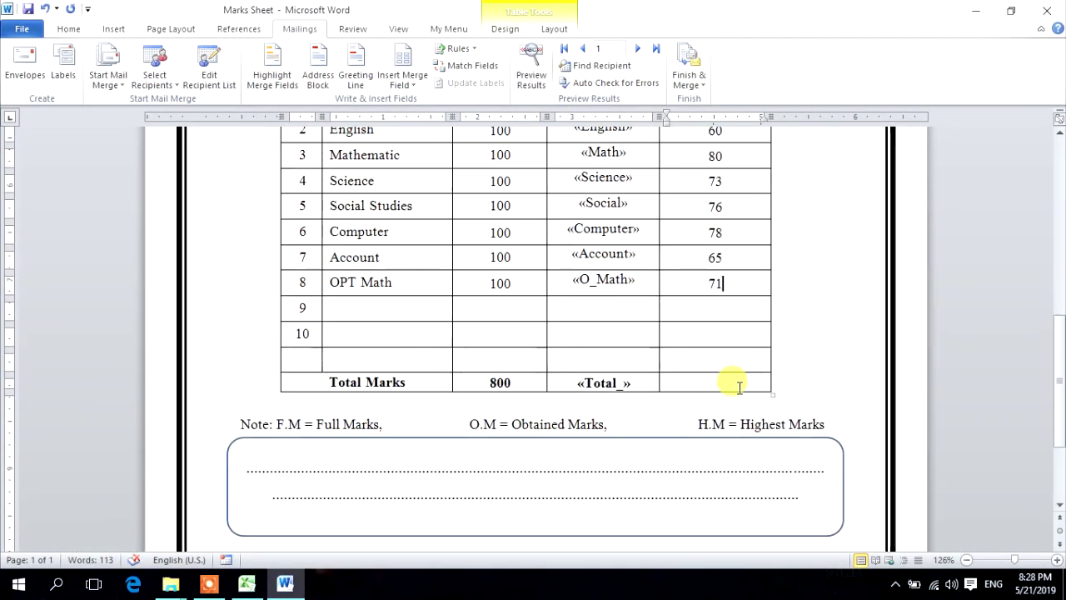
pyautogui.scroll(8, 733, 358)
pyautogui.scroll(-4, 745, 367)
pyautogui.scroll(-3, 691, 416)
pyautogui.scroll(-4, 707, 421)
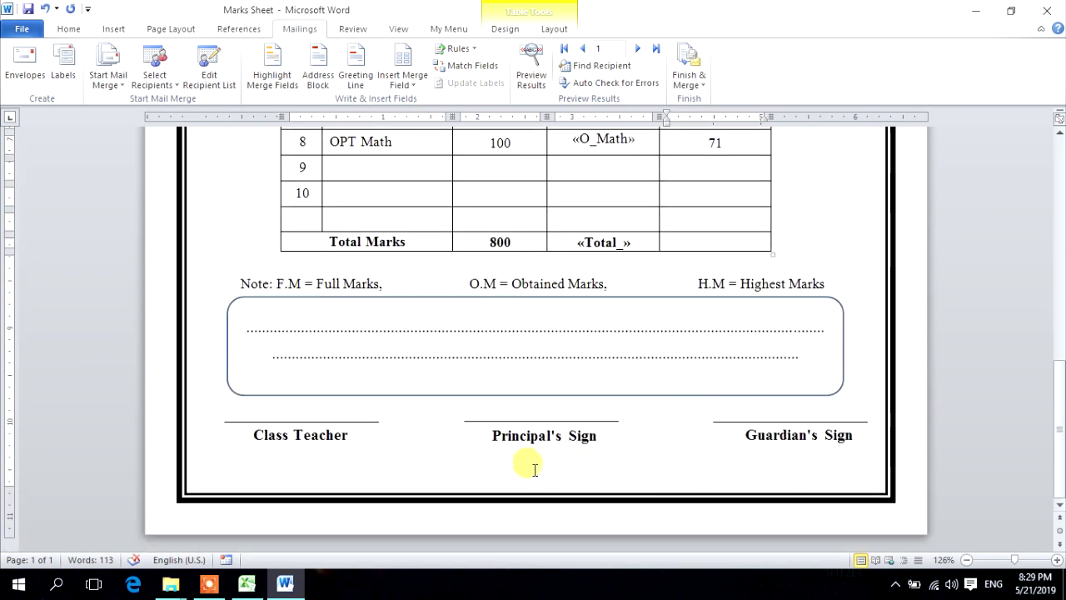
pyautogui.scroll(5, 614, 392)
pyautogui.scroll(7, 614, 388)
pyautogui.scroll(3, 614, 392)
pyautogui.scroll(-5, 616, 395)
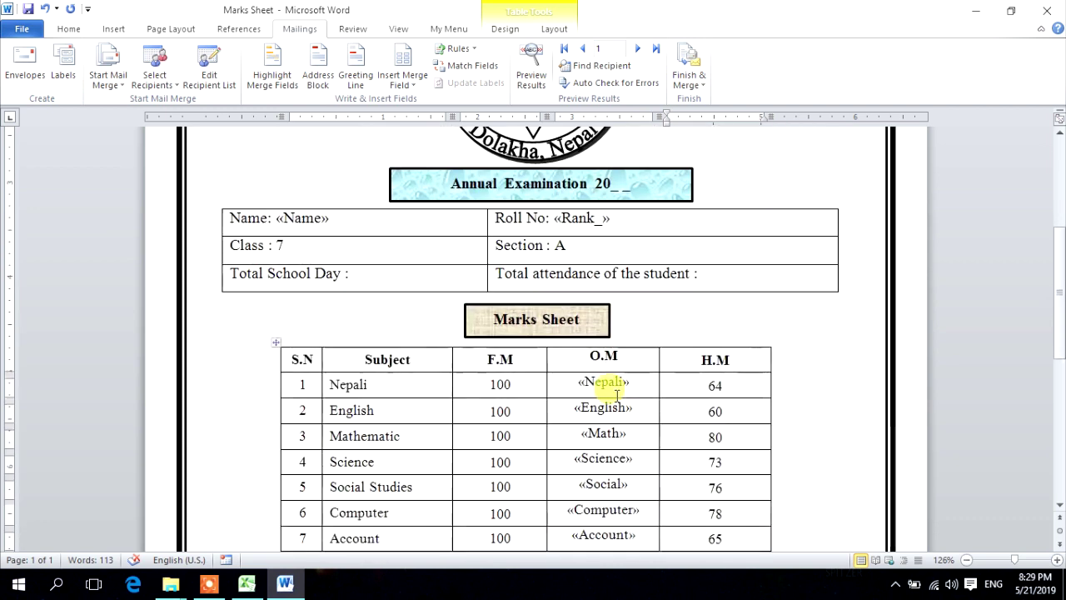
pyautogui.scroll(-4, 617, 395)
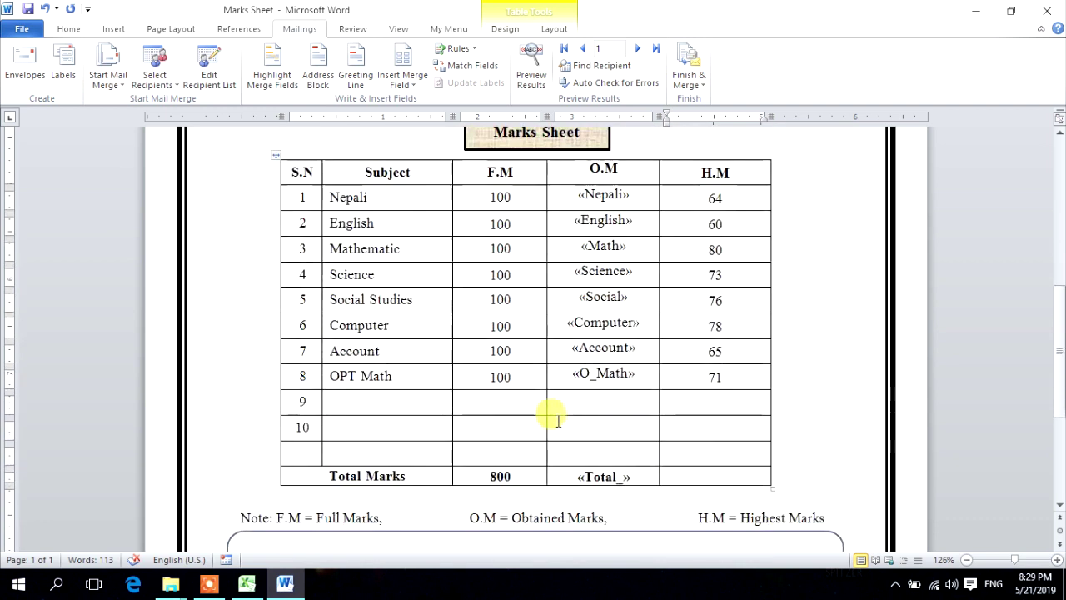
pyautogui.click(349, 221)
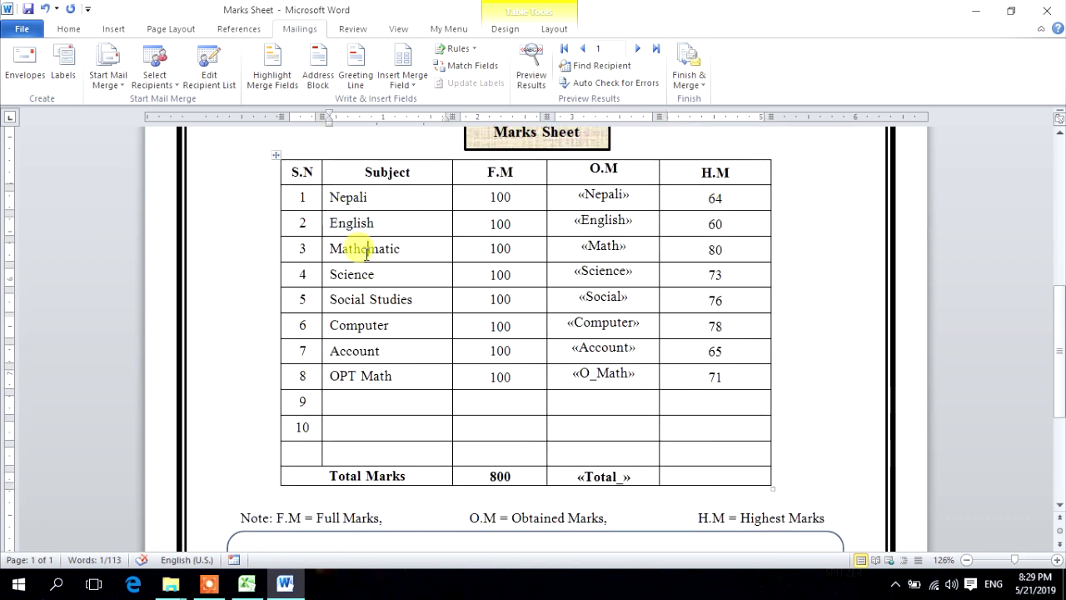
pyautogui.doubleClick(351, 275)
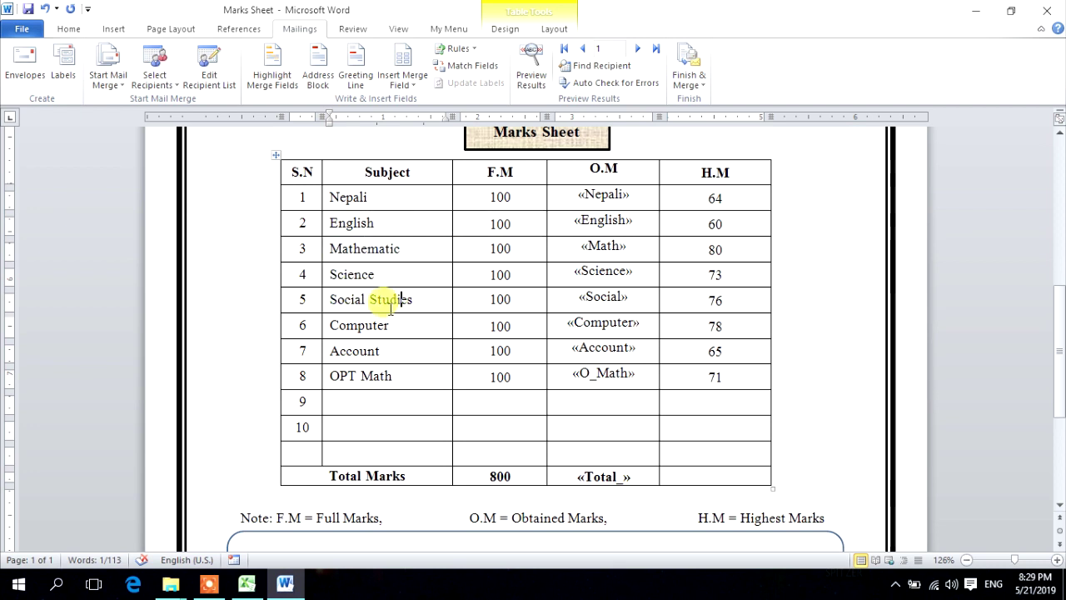
# Cross-check the subject marks columns in the Excel results sheet.
pyautogui.click(250, 585)
pyautogui.click(441, 372)
pyautogui.press('Home')
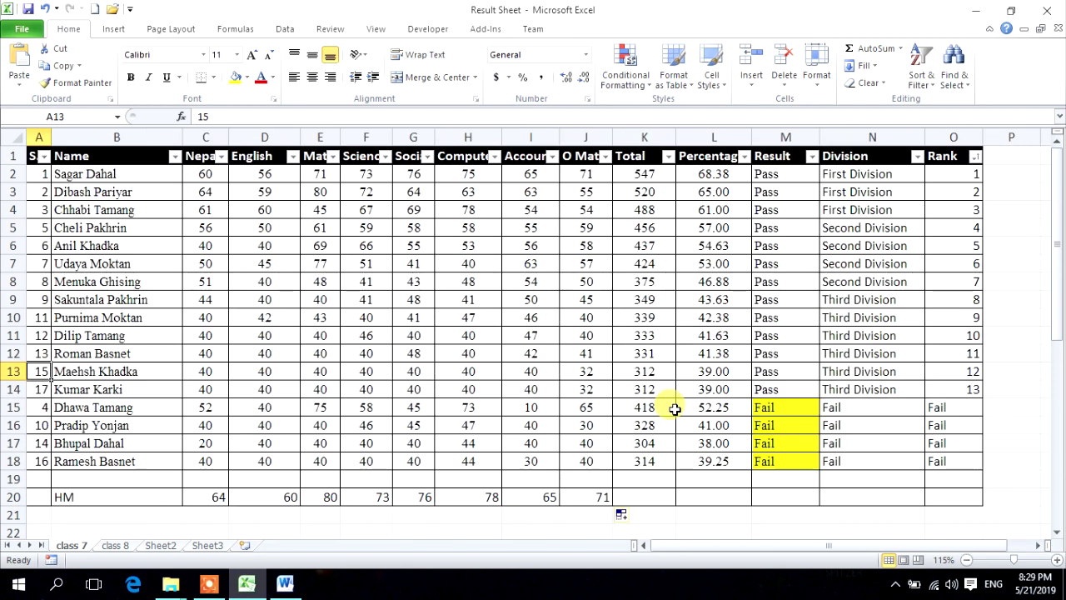
pyautogui.press('Right')
pyautogui.press('Right')
pyautogui.press('Up')
pyautogui.press('Up')
pyautogui.press('Up')
pyautogui.press('Right')
pyautogui.press('Right')
pyautogui.press('Right')
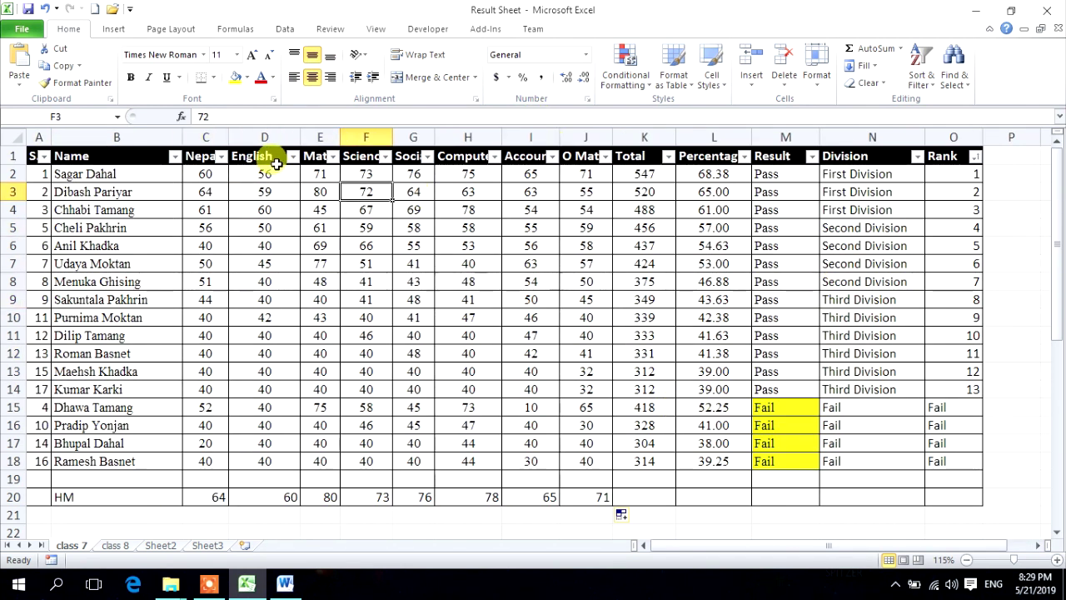
# Return to Word and recheck the «Computer» row of the marks table.
pyautogui.click(285, 584)
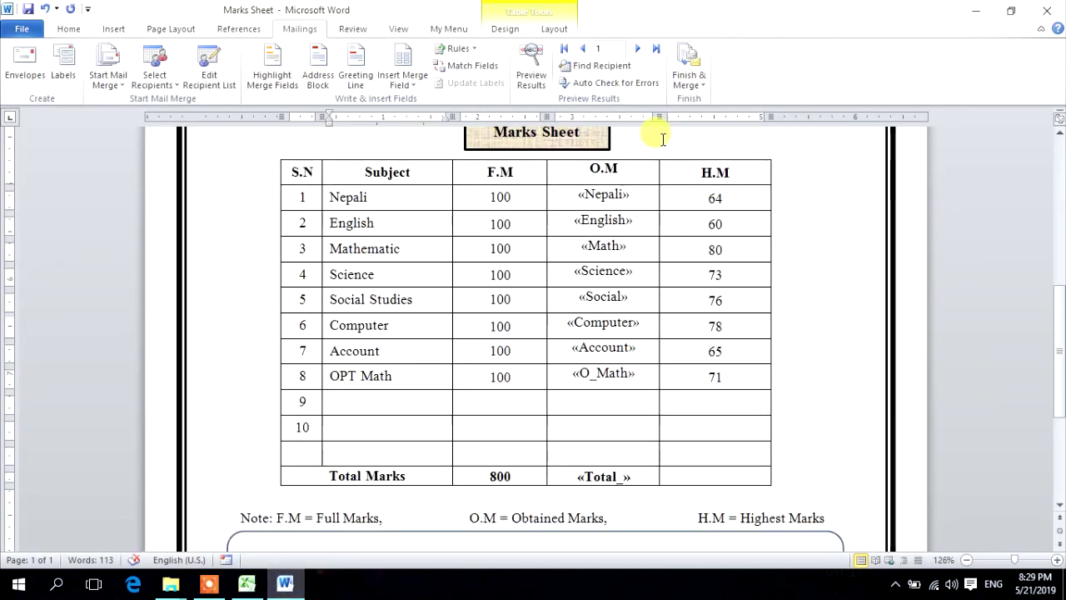
pyautogui.scroll(5, 594, 459)
pyautogui.scroll(-3, 610, 449)
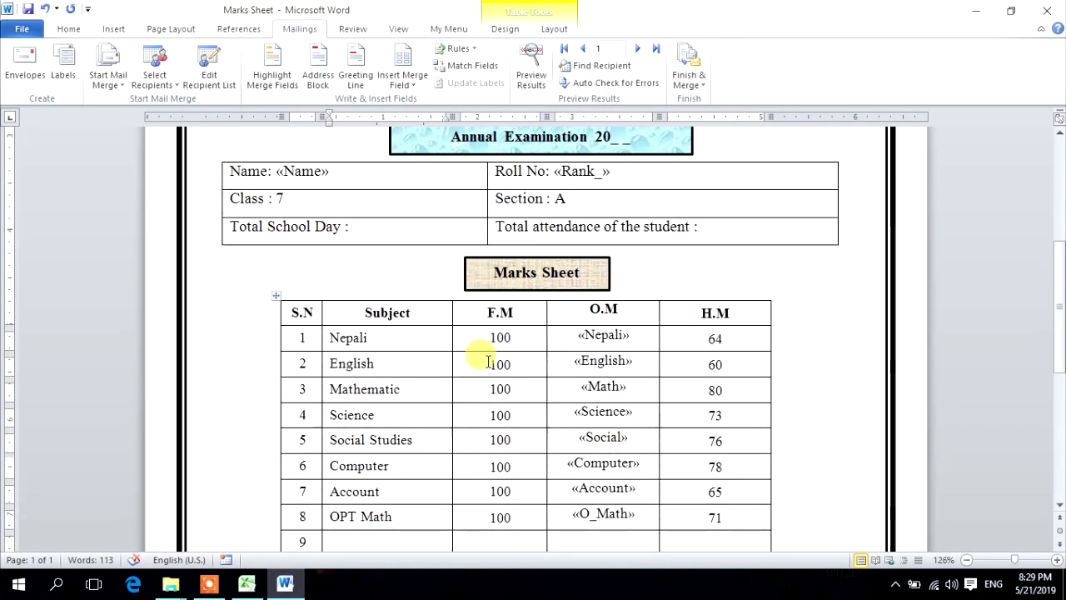
pyautogui.moveTo(513, 313); pyautogui.dragTo(502, 313)
pyautogui.scroll(-2, 546, 367)
pyautogui.click(578, 374)
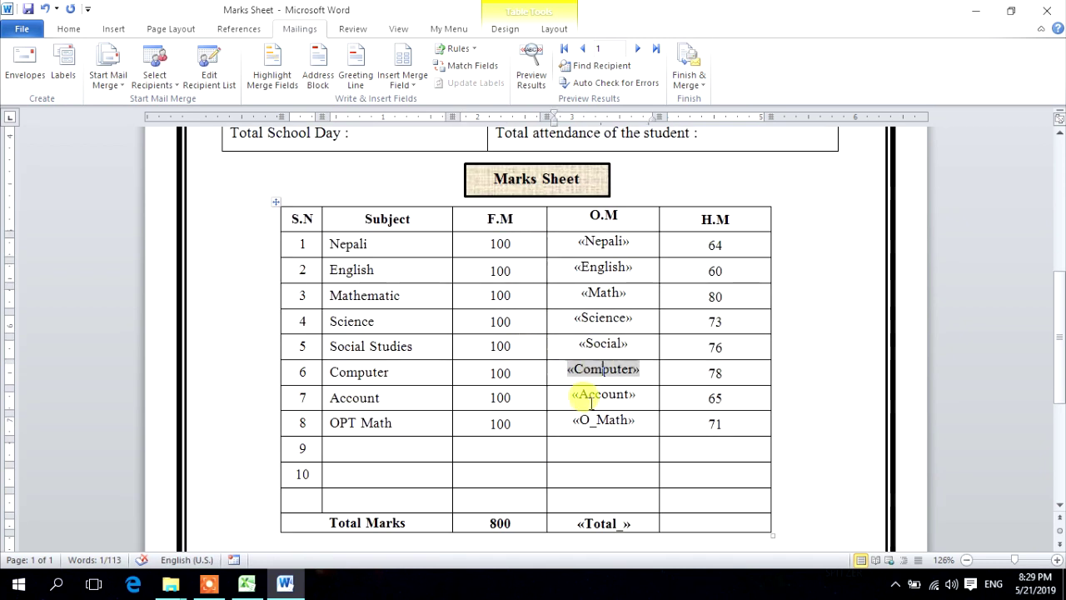
pyautogui.scroll(-2, 590, 395)
pyautogui.scroll(4, 605, 272)
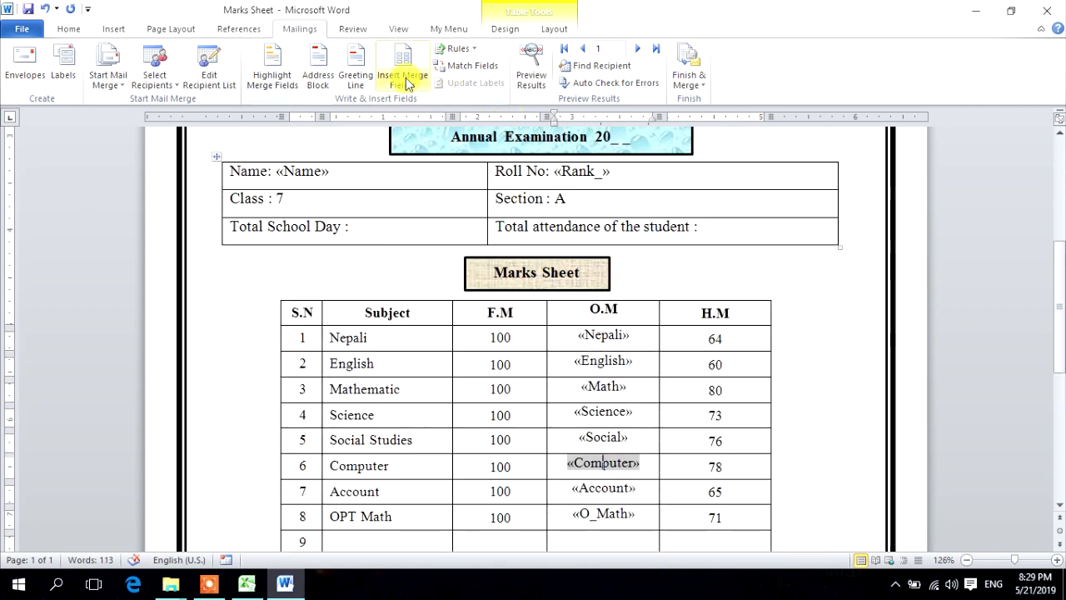
pyautogui.click(408, 84)
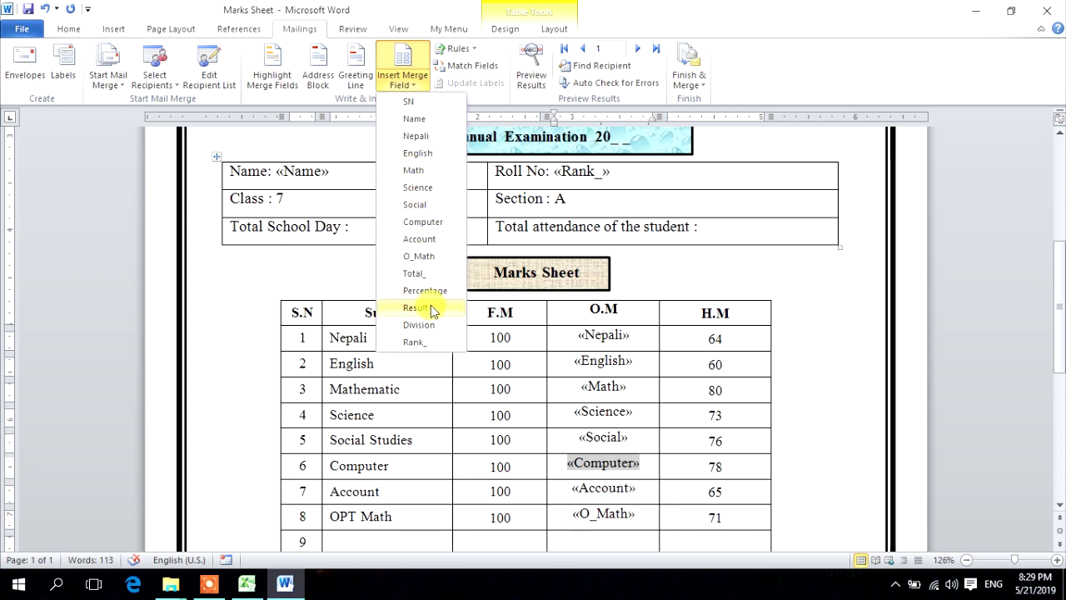
pyautogui.click(502, 338)
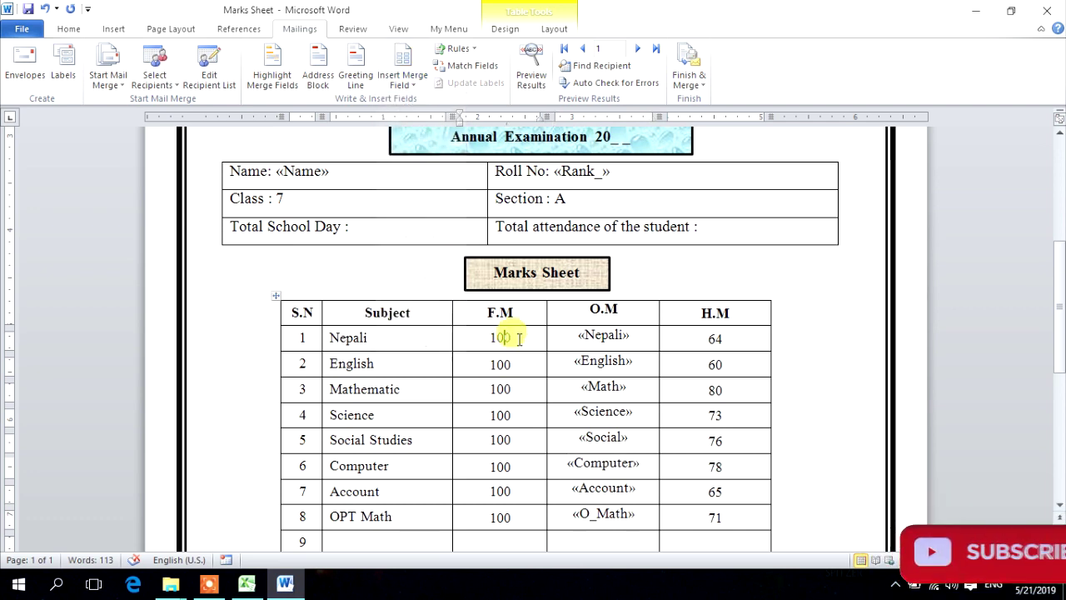
pyautogui.doubleClick(603, 335)
pyautogui.click(408, 84)
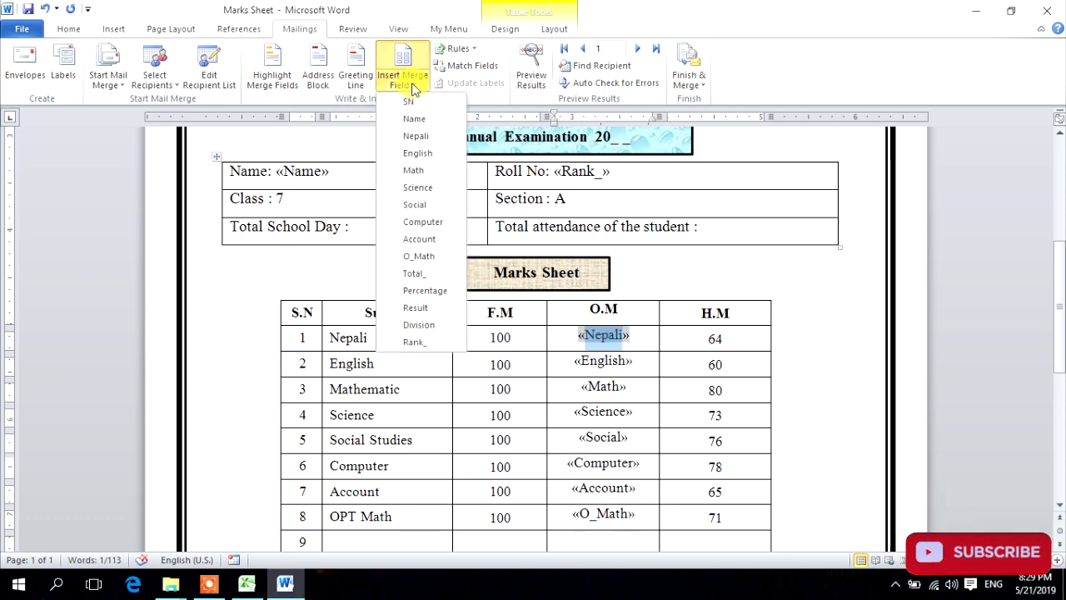
pyautogui.click(696, 361)
pyautogui.click(698, 363)
pyautogui.scroll(7, 700, 366)
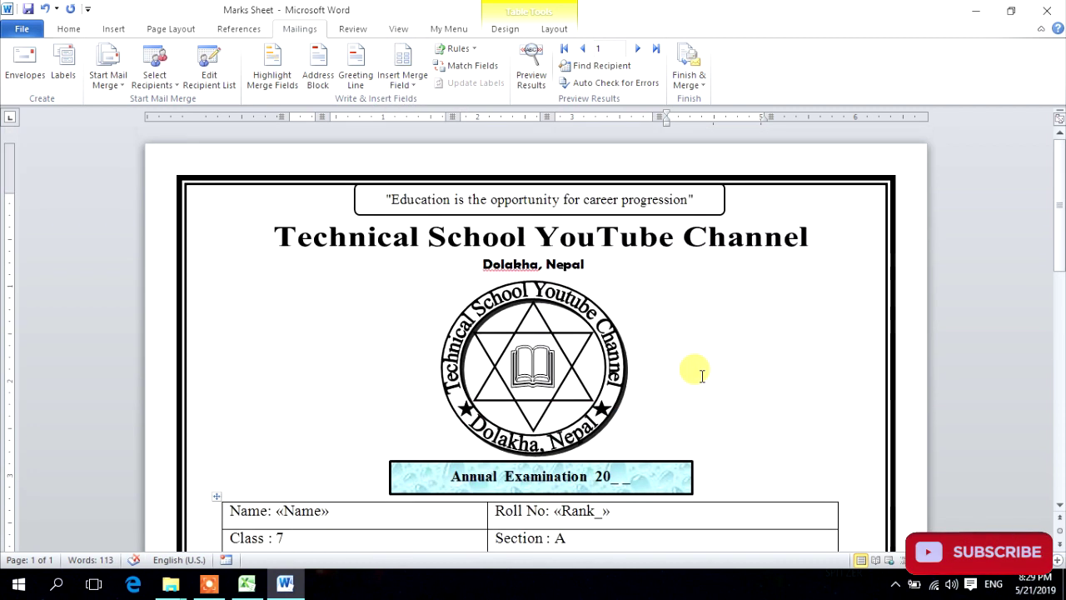
pyautogui.scroll(-3, 467, 350)
pyautogui.click(338, 325)
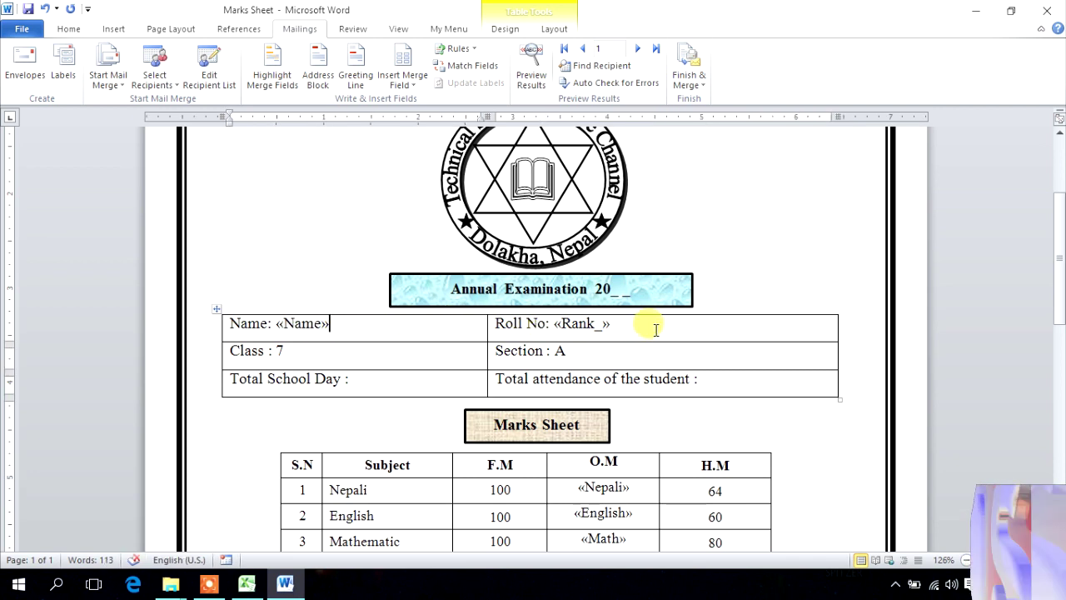
pyautogui.doubleClick(578, 323)
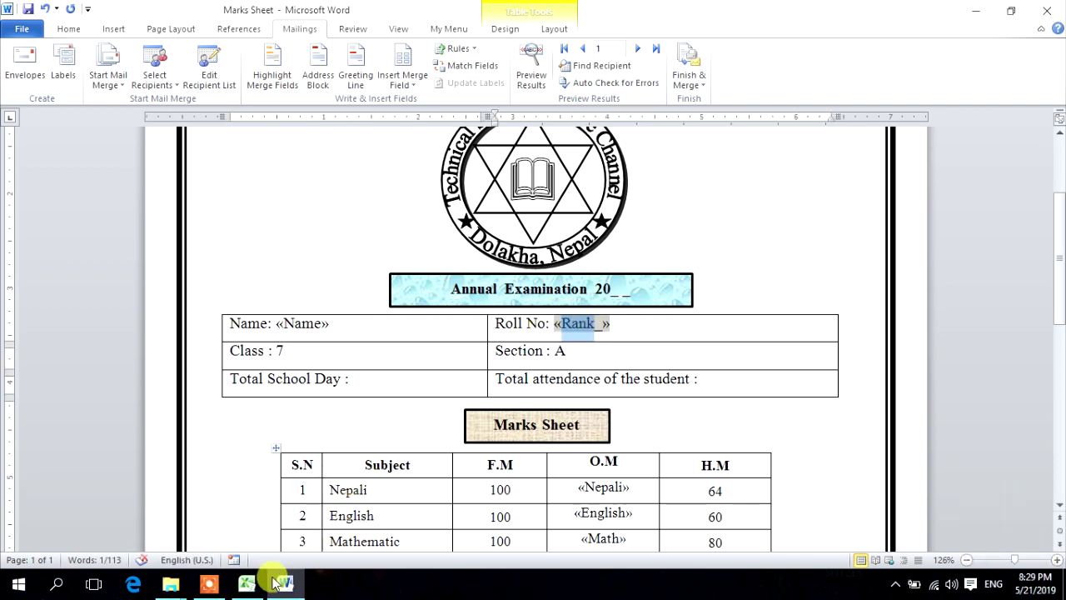
pyautogui.click(247, 583)
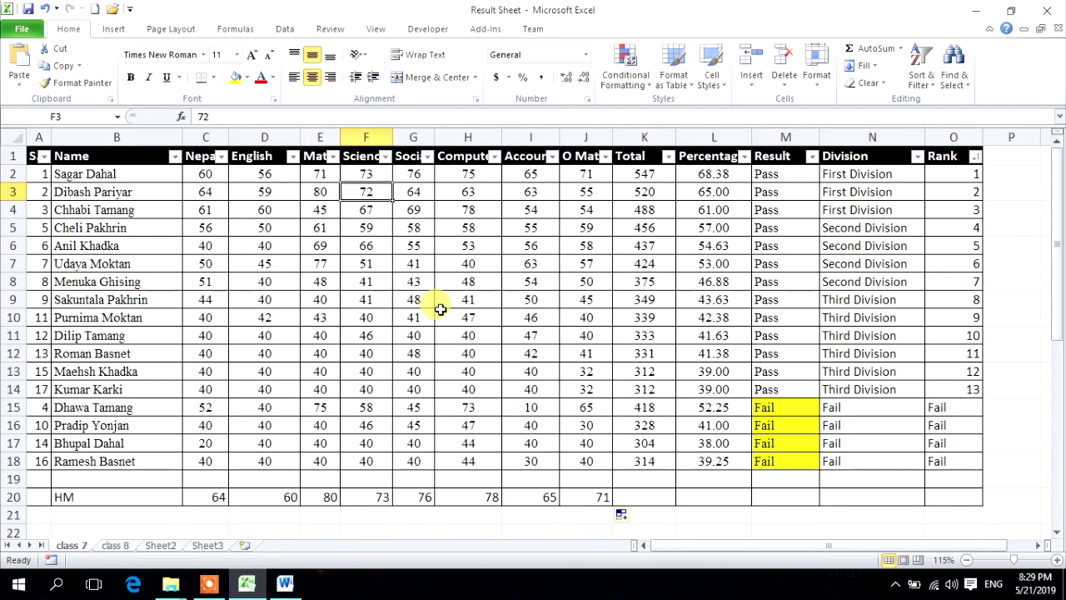
pyautogui.click(285, 583)
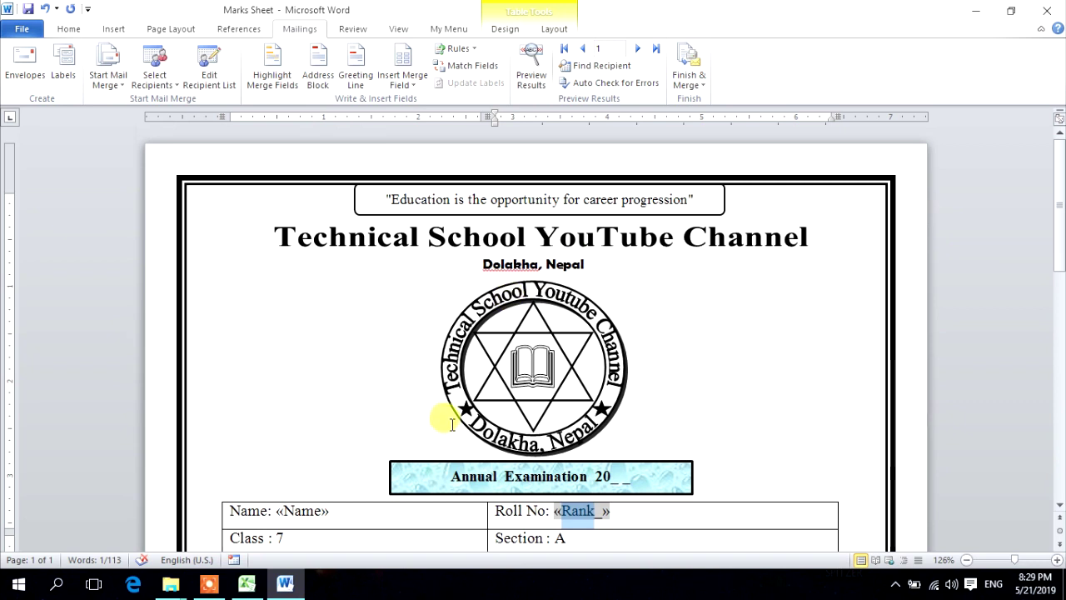
pyautogui.click(738, 286)
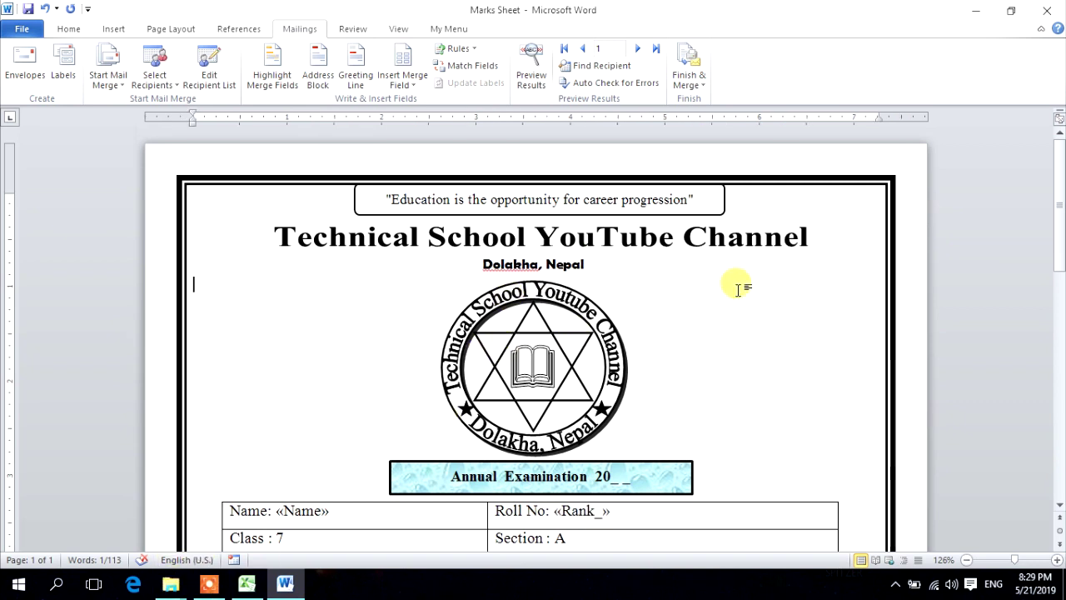
pyautogui.scroll(-3, 381, 325)
pyautogui.scroll(-3, 350, 353)
pyautogui.scroll(5, 358, 350)
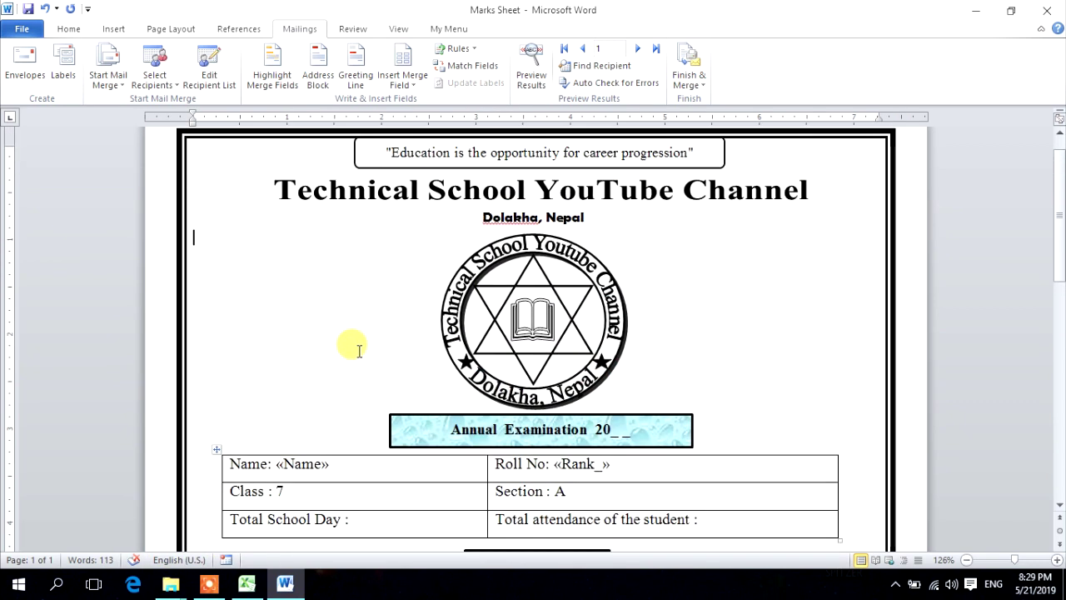
pyautogui.scroll(1, 286, 215)
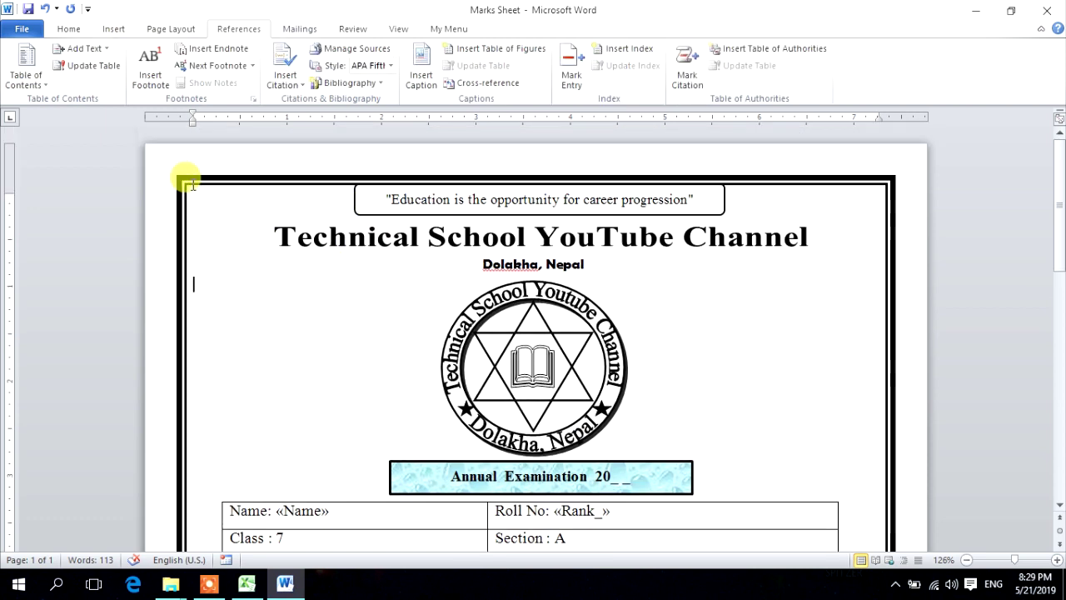
pyautogui.click(310, 33)
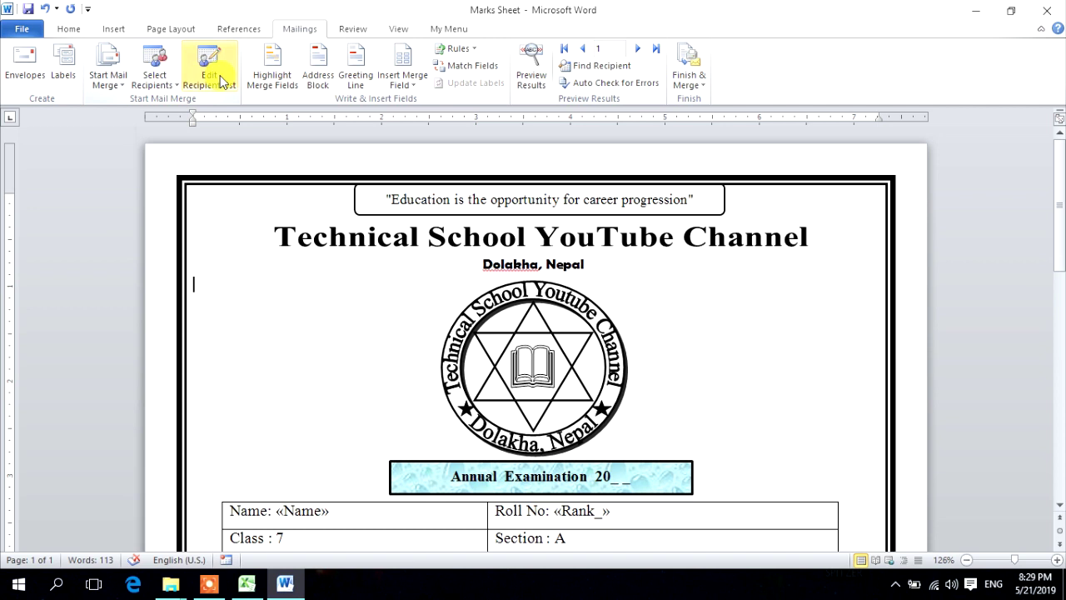
# Open the merge recipient list and browse down to the blank rows at the end.
pyautogui.click(219, 77)
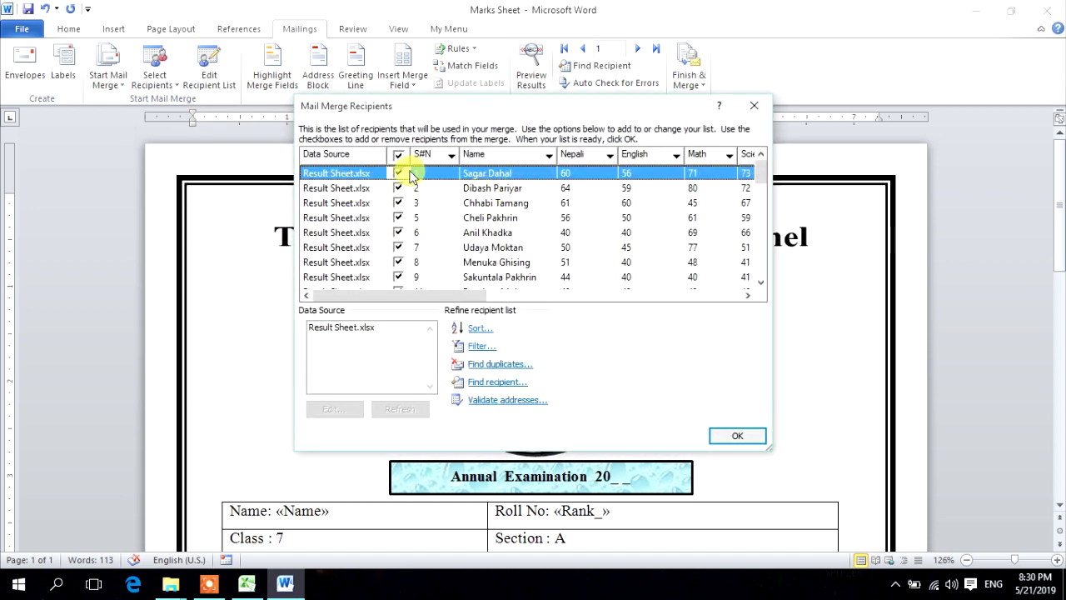
pyautogui.click(498, 188)
pyautogui.press('Up')
pyautogui.press('Down')
pyautogui.press('Down')
pyautogui.press('Down')
pyautogui.press('Down')
pyautogui.press('Down')
pyautogui.press('Down')
pyautogui.scroll(-5, 698, 248)
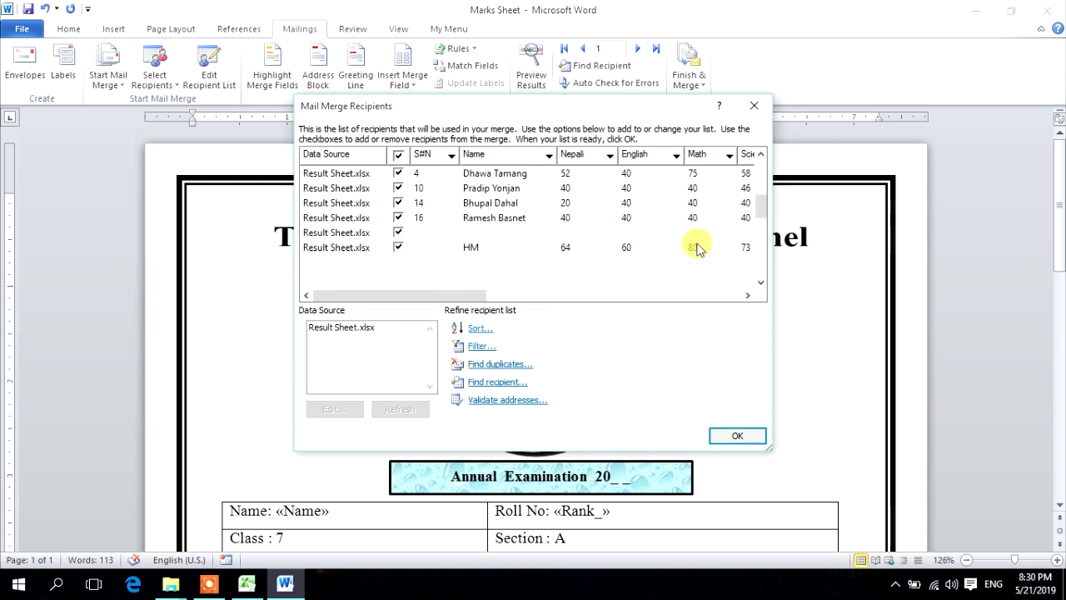
pyautogui.press('Down')
pyautogui.press('Down')
pyautogui.press('Up')
pyautogui.press('Up')
pyautogui.press('Down')
pyautogui.press('Down')
pyautogui.press('Up')
pyautogui.press('Down')
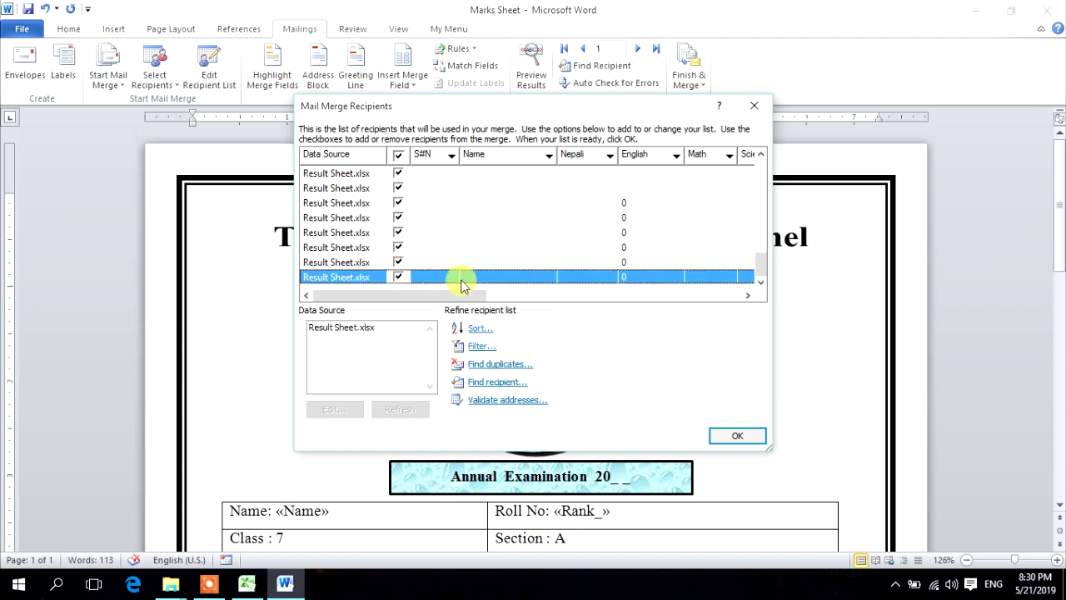
# Uncheck the blank rows and the HM row so they are excluded from the merge.
pyautogui.click(398, 249)
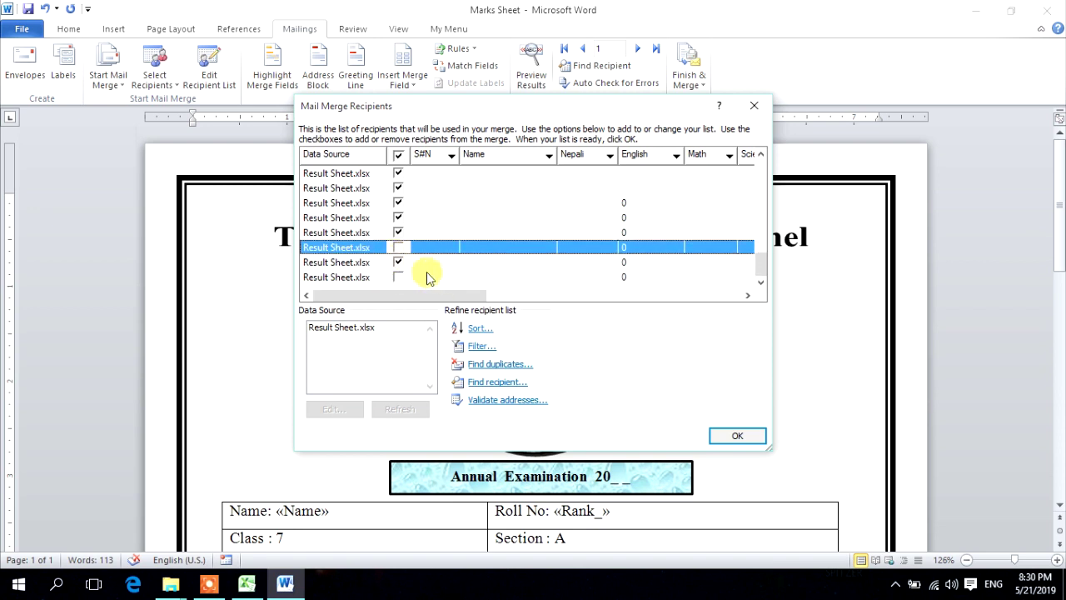
pyautogui.press('Down')
pyautogui.press('space')
pyautogui.press('Up')
pyautogui.press('Up')
pyautogui.press('space')
pyautogui.press('Up')
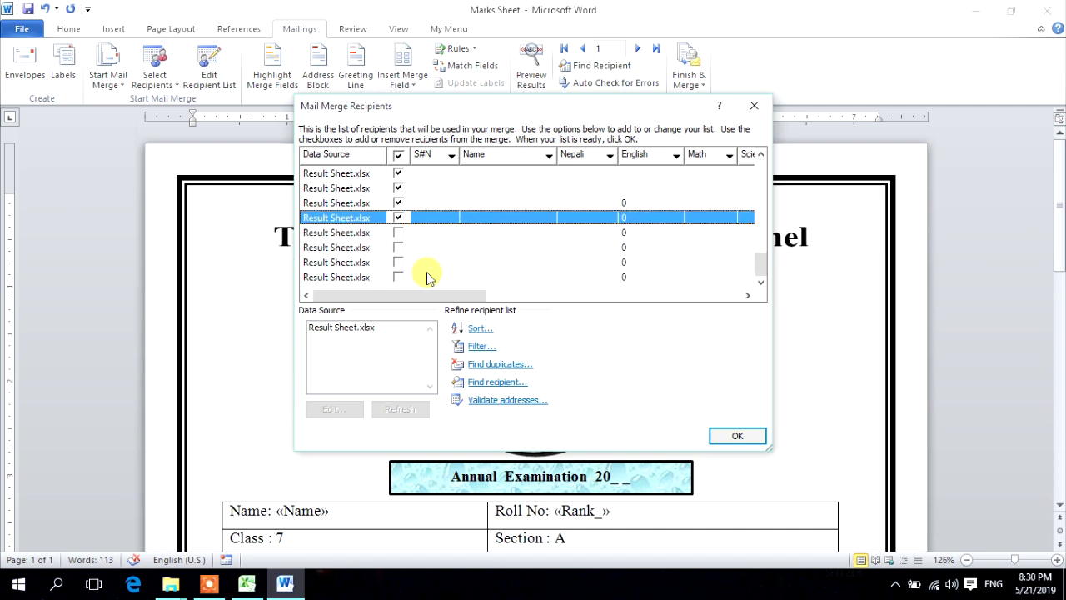
pyautogui.press('space')
pyautogui.press('Up')
pyautogui.press('space')
pyautogui.press('Up')
pyautogui.press('space')
pyautogui.press('Up')
pyautogui.press('Up')
pyautogui.press('Up')
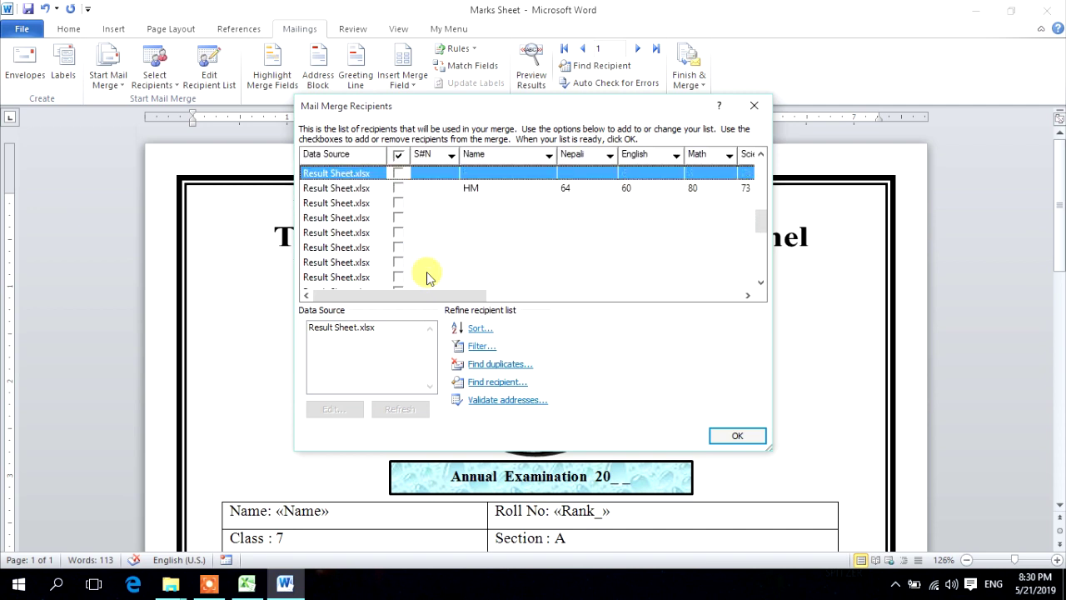
# Confirm the last student record stays checked and accept the recipient list.
pyautogui.press('Up')
pyautogui.press('Up')
pyautogui.scroll(1, 429, 277)
pyautogui.press('Down')
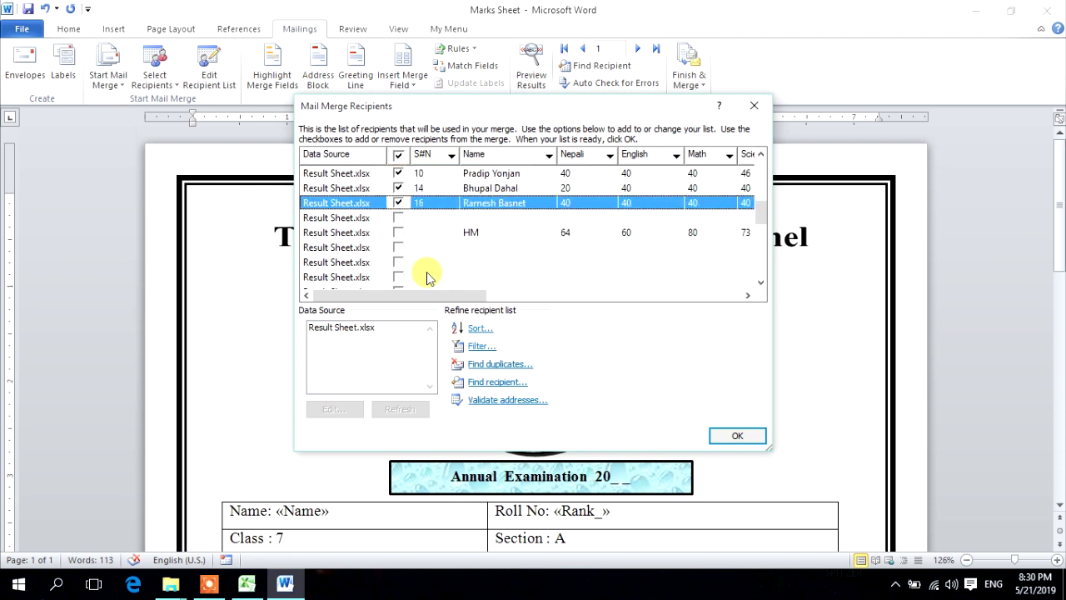
pyautogui.press('Down')
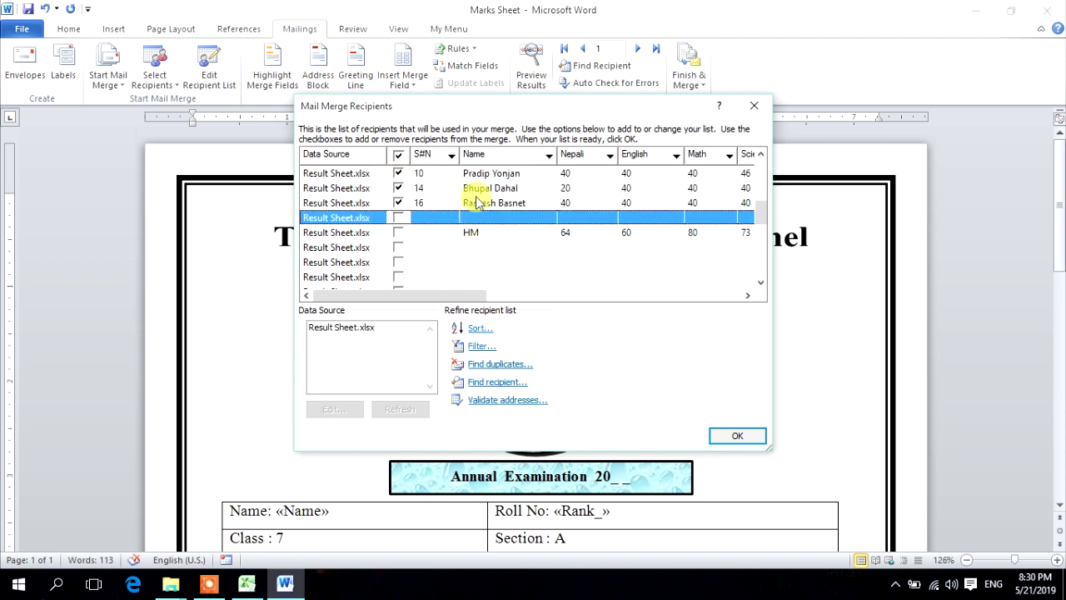
pyautogui.click(492, 205)
pyautogui.scroll(3, 477, 234)
pyautogui.scroll(-5, 473, 233)
pyautogui.scroll(2, 392, 227)
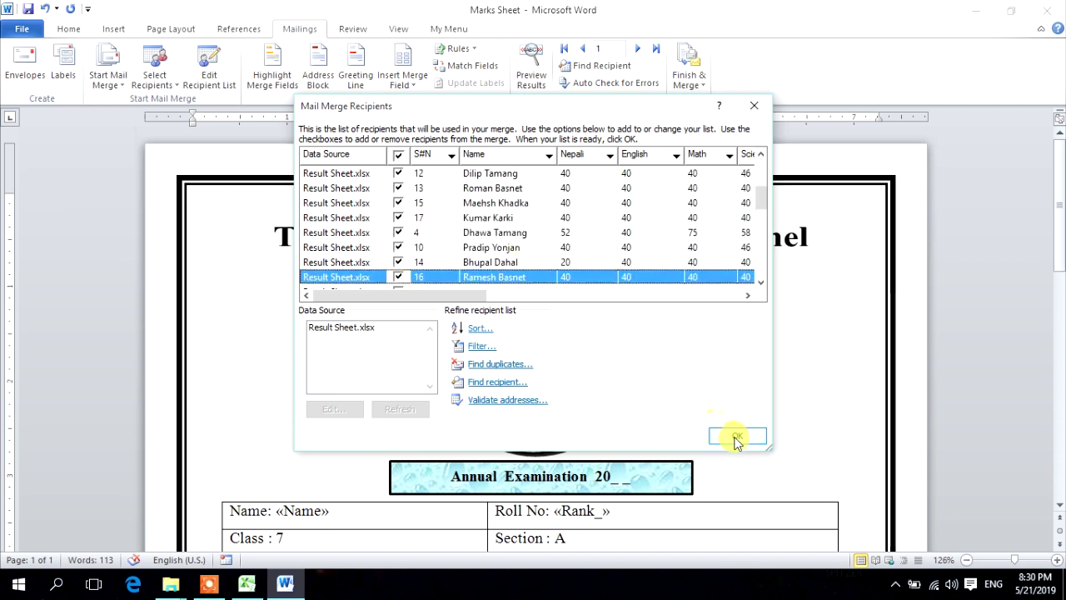
pyautogui.click(736, 439)
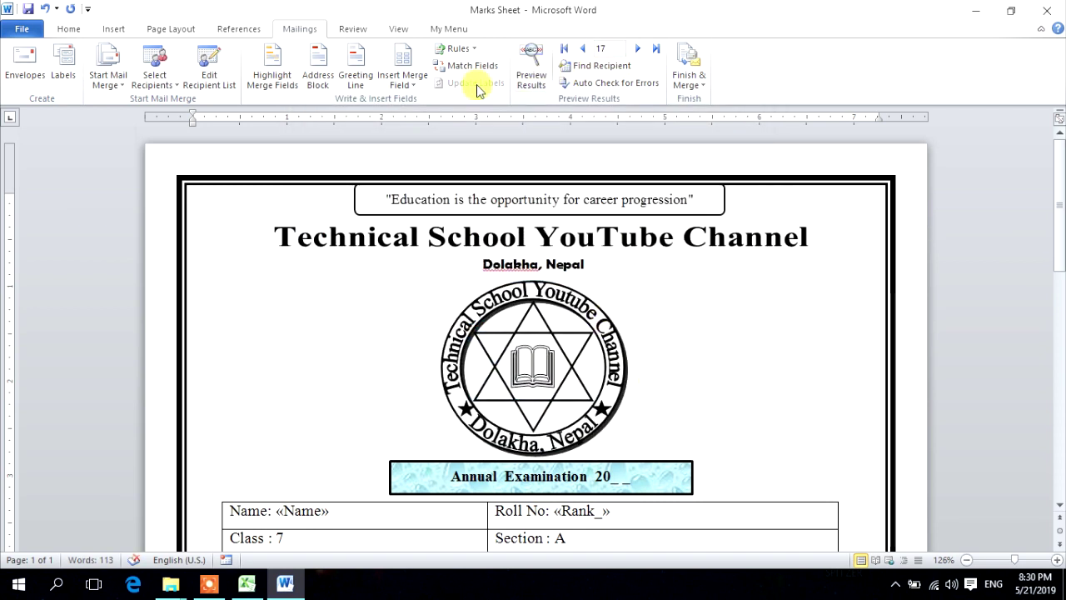
# Turn on Preview Results and jump to the first student's record.
pyautogui.click(542, 65)
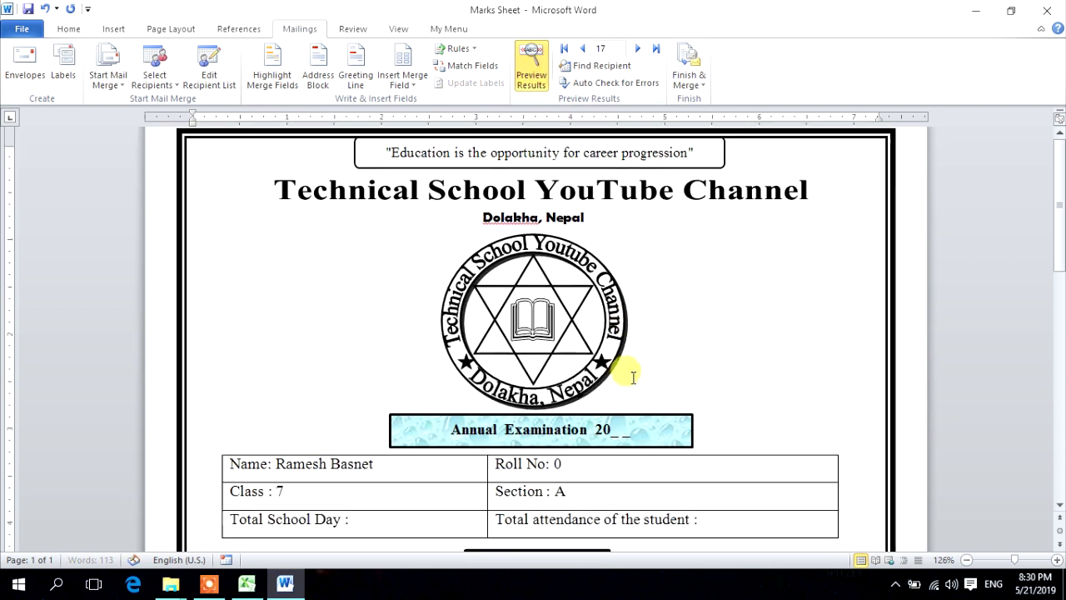
pyautogui.scroll(-5, 642, 367)
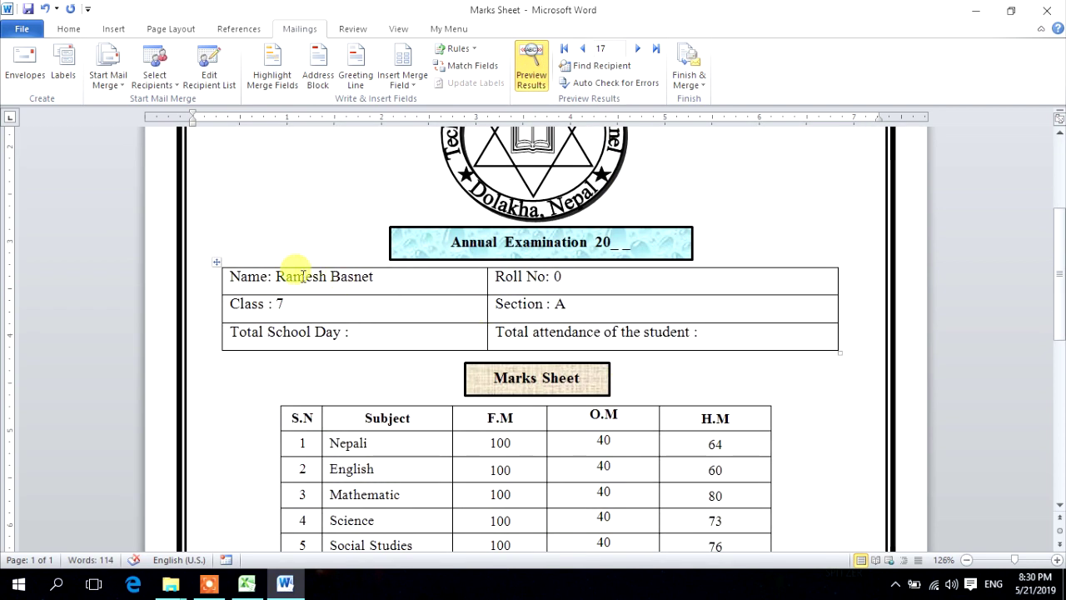
pyautogui.click(595, 278)
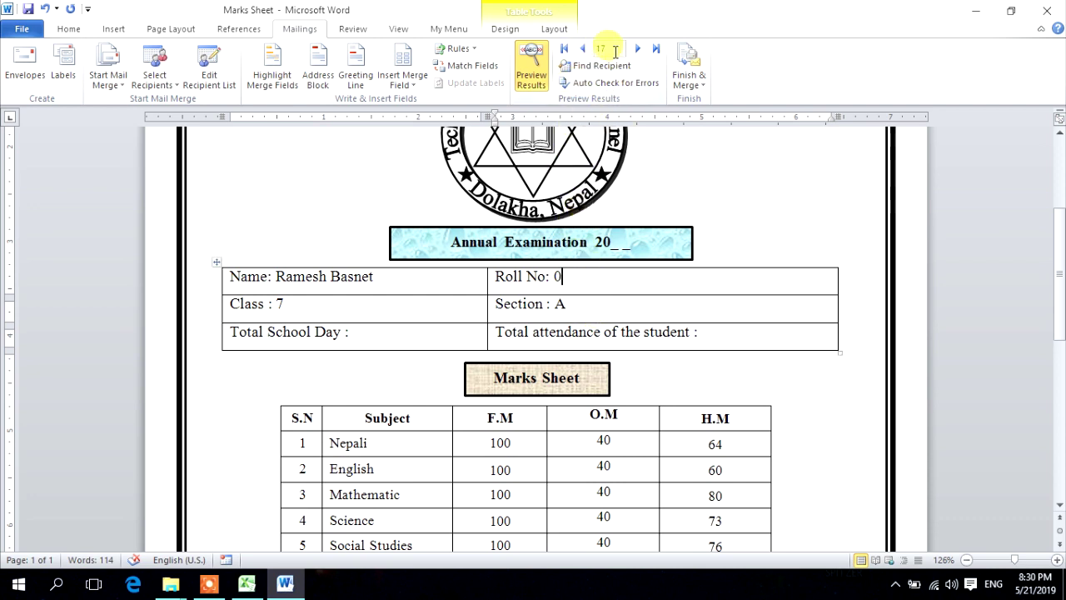
pyautogui.click(564, 50)
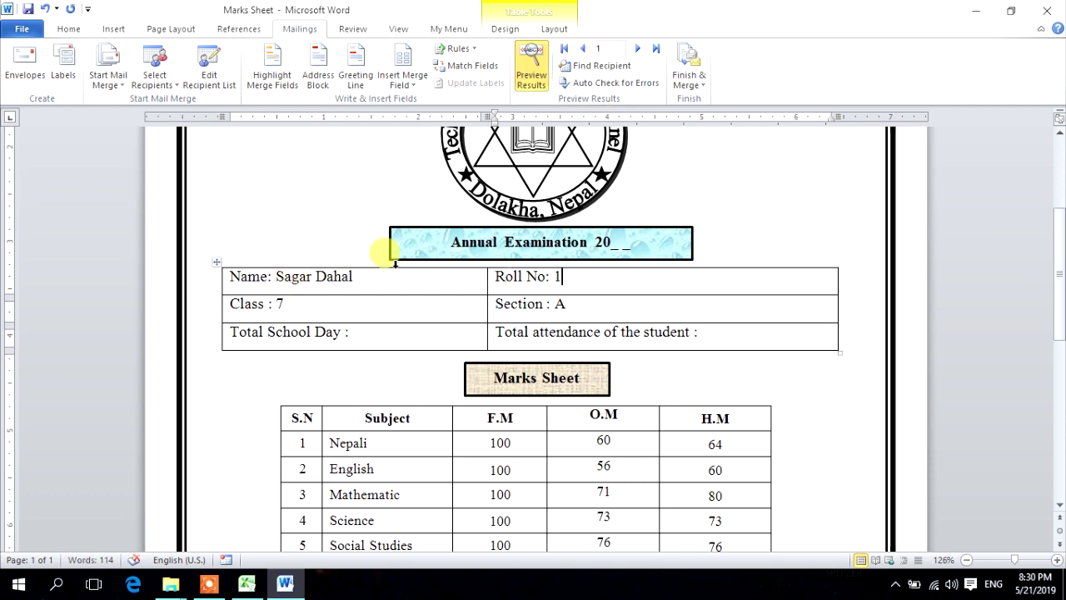
pyautogui.scroll(-3, 546, 339)
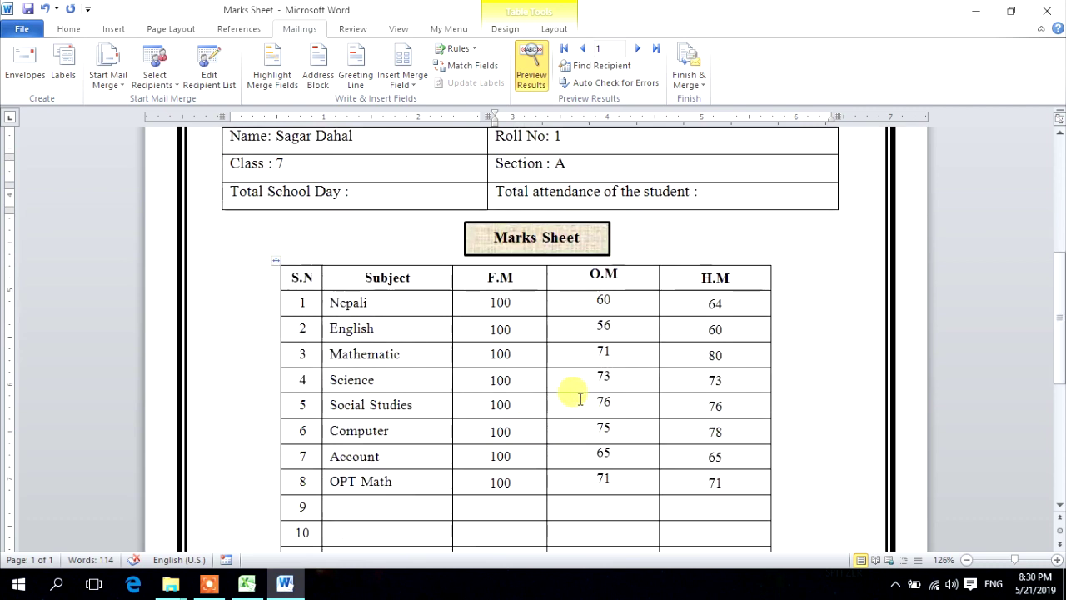
pyautogui.scroll(-4, 633, 459)
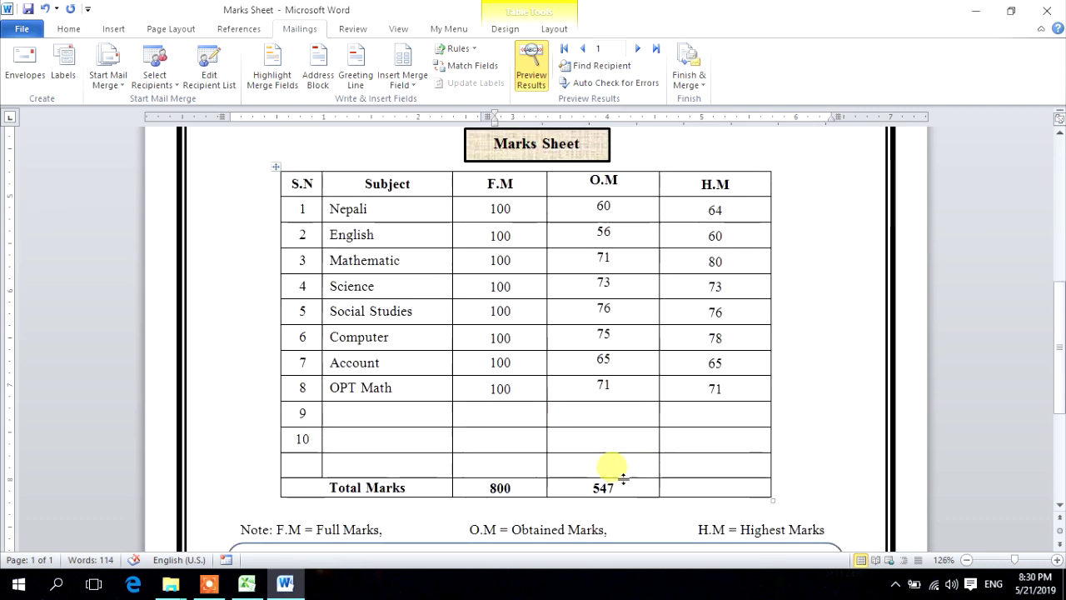
pyautogui.scroll(5, 614, 369)
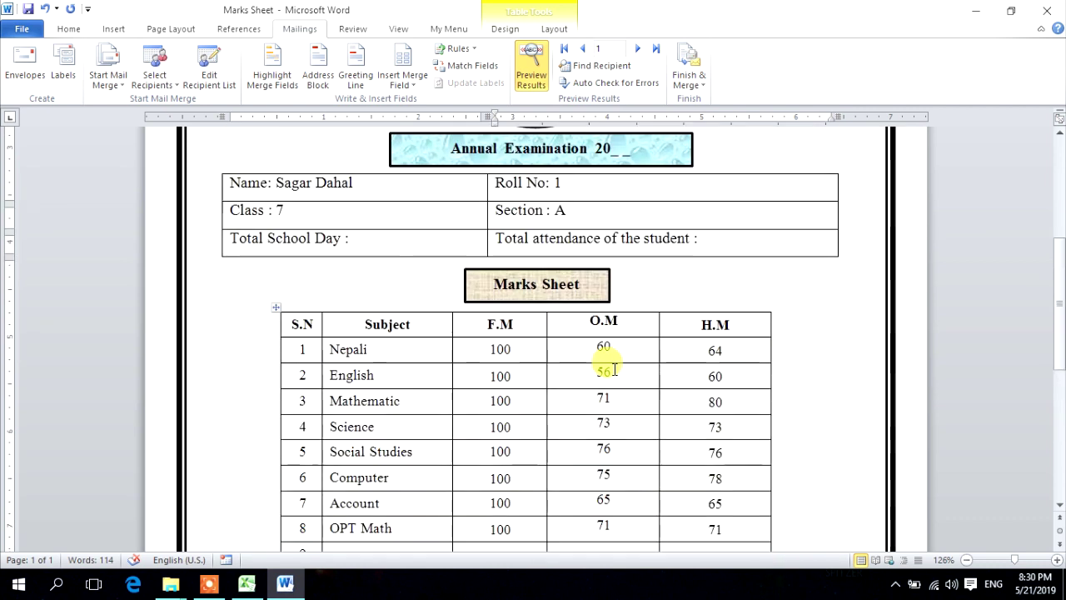
# Step through the next student records up to record 8, whose obtained marks total 349.
pyautogui.click(639, 49)
pyautogui.scroll(-2, 588, 404)
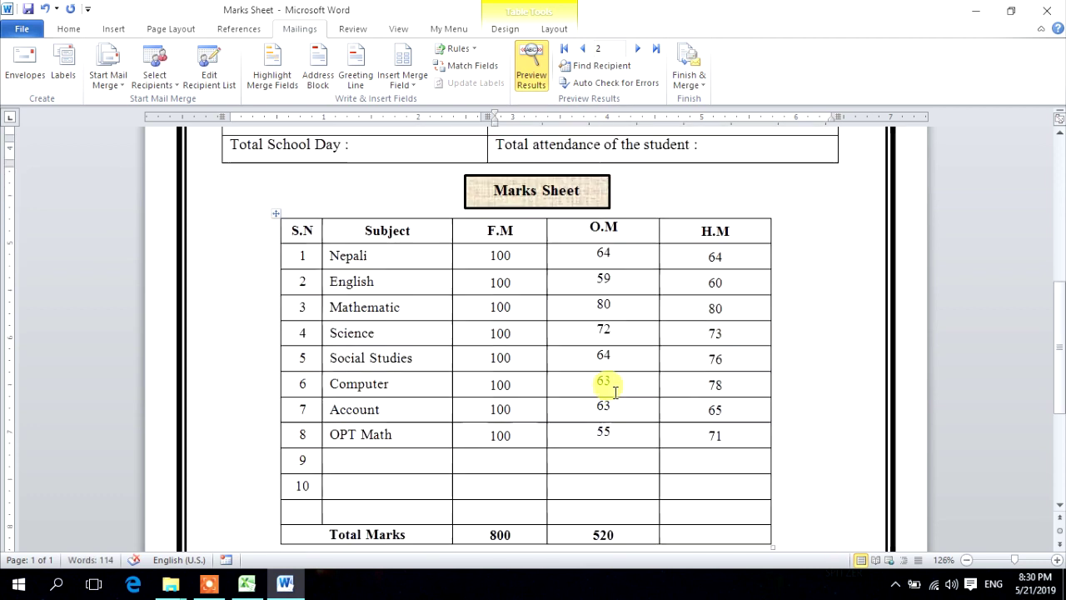
pyautogui.scroll(5, 614, 391)
pyautogui.scroll(1, 615, 392)
pyautogui.moveTo(340, 372); pyautogui.dragTo(404, 369)
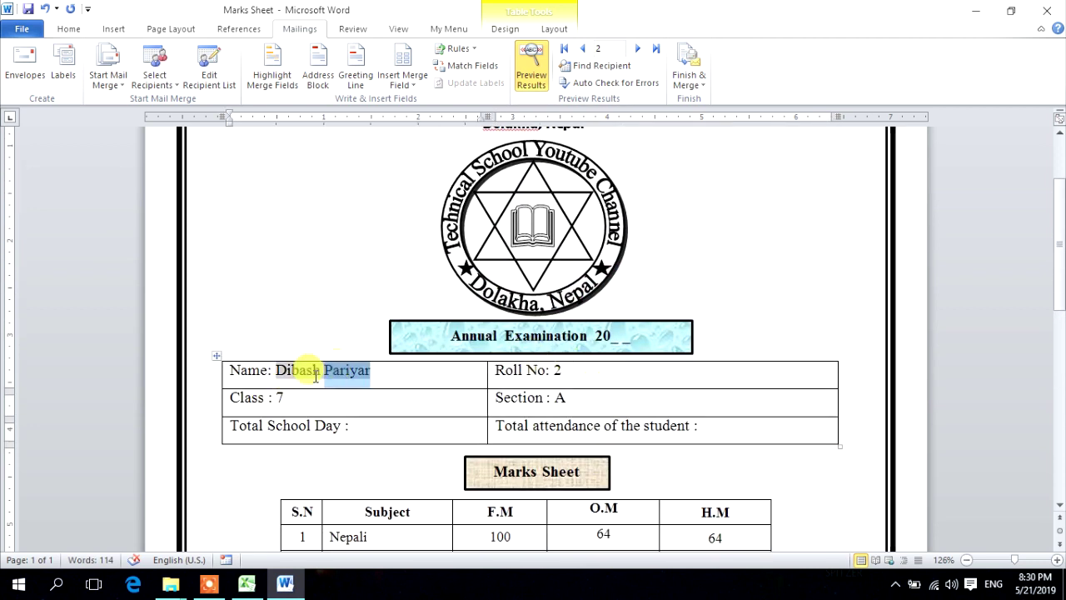
pyautogui.click(405, 371)
pyautogui.click(639, 49)
pyautogui.click(640, 49)
pyautogui.click(640, 50)
pyautogui.click(639, 49)
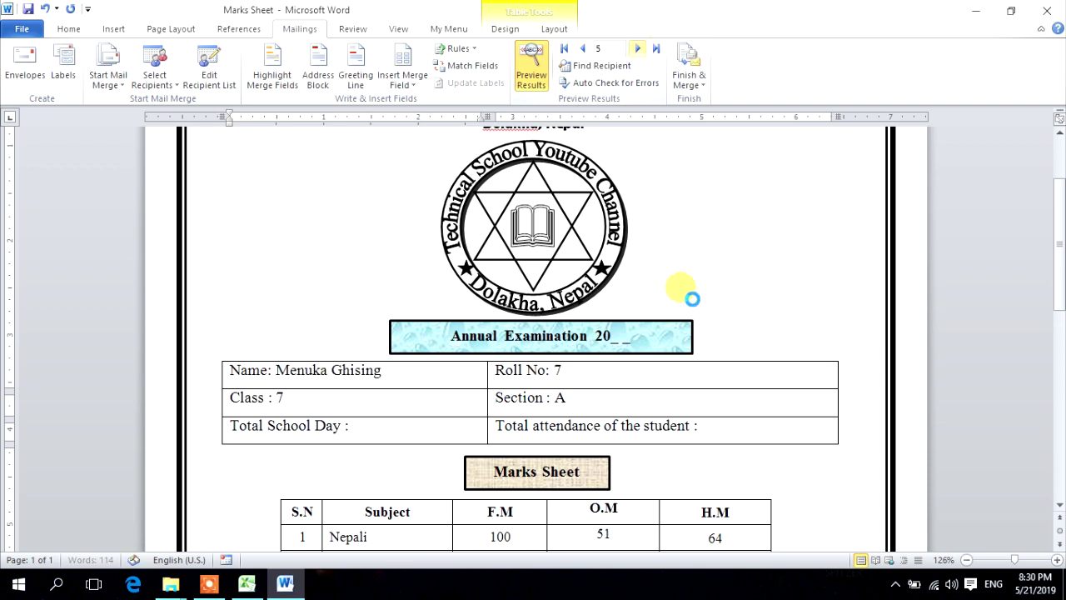
pyautogui.scroll(-4, 707, 331)
pyautogui.scroll(-7, 707, 330)
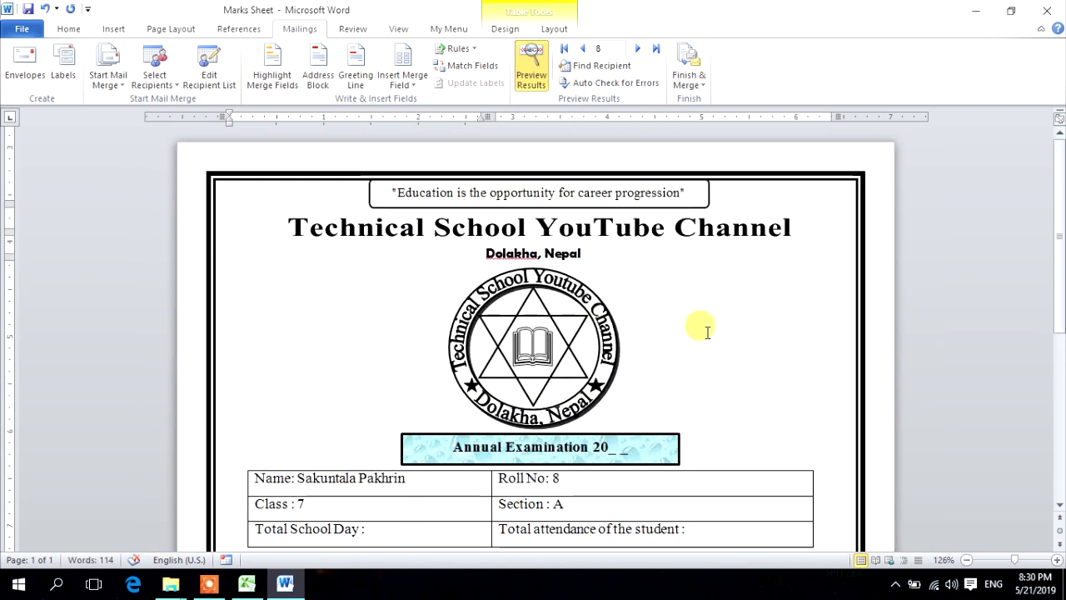
pyautogui.scroll(-2, 338, 290)
pyautogui.scroll(2, 376, 290)
pyautogui.scroll(-2, 375, 290)
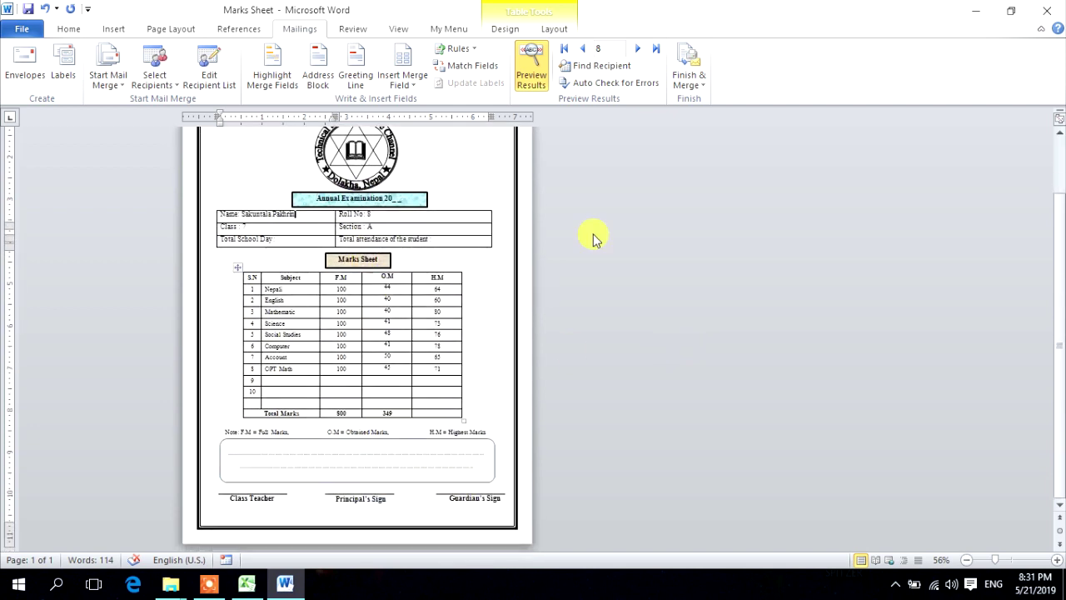
# Merge all student records into a new editable document, Letters1, using Edit Individual Documents.
pyautogui.click(696, 88)
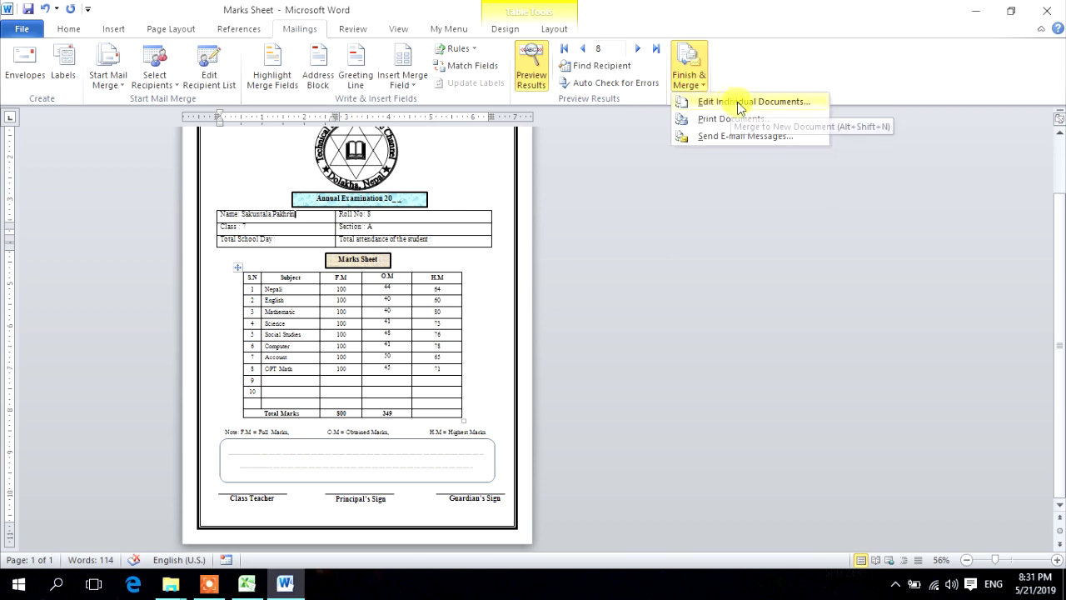
pyautogui.click(728, 102)
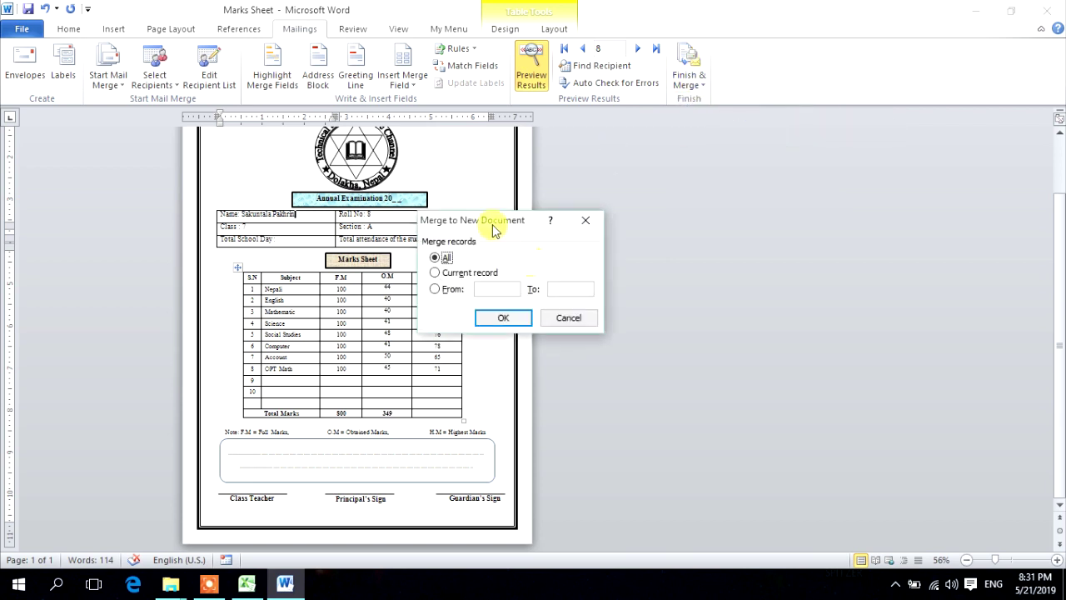
pyautogui.moveTo(484, 223); pyautogui.dragTo(499, 211)
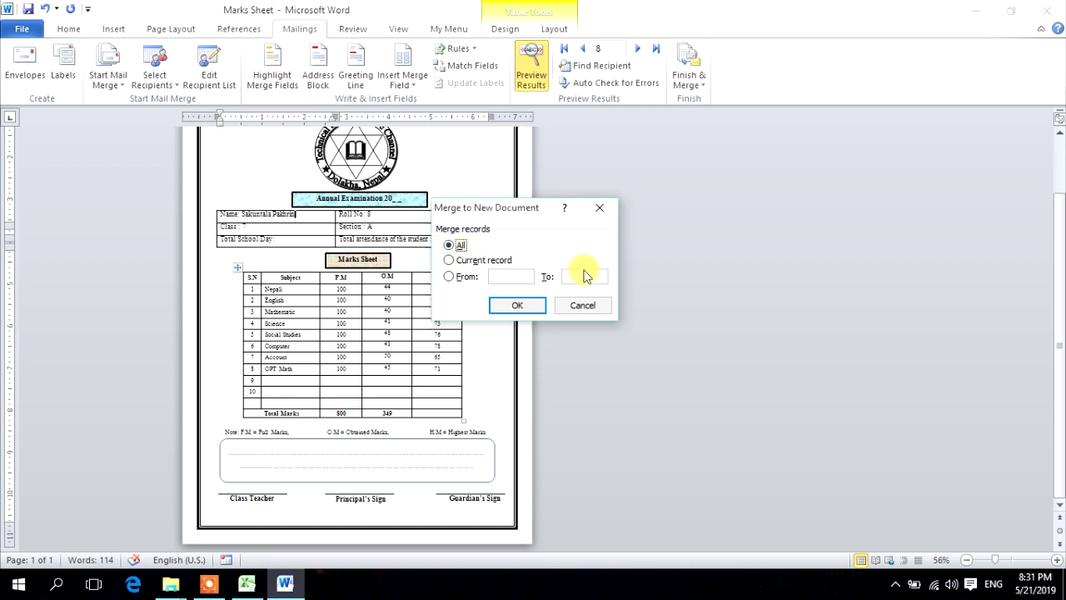
pyautogui.click(516, 309)
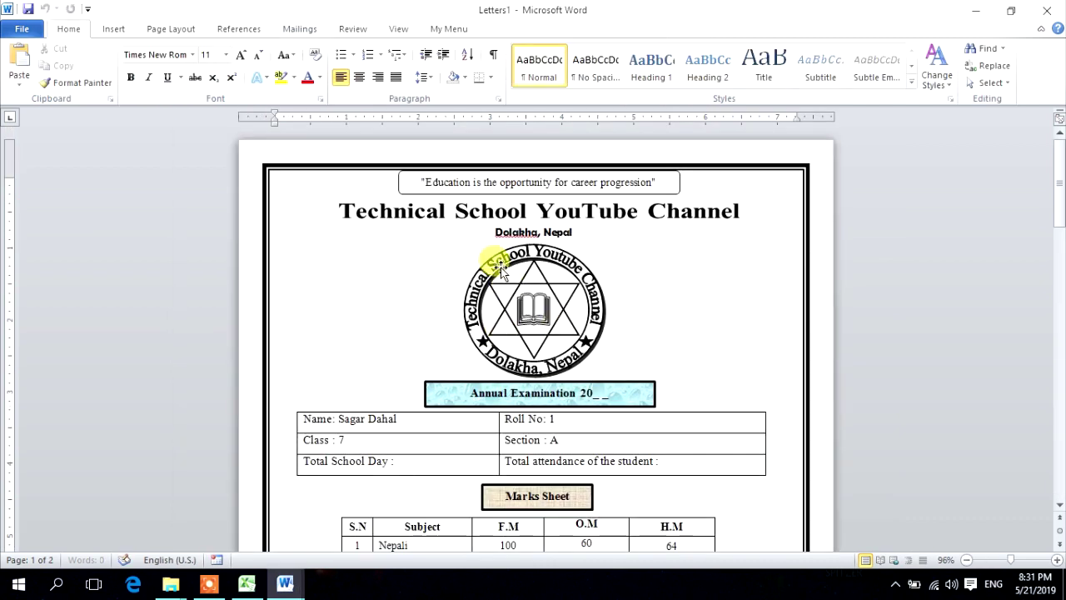
pyautogui.keyDown('ctrl'); pyautogui.scroll(2, 466, 273); pyautogui.keyUp('ctrl')
pyautogui.scroll(-10, 424, 257)
pyautogui.scroll(-10, 421, 263)
pyautogui.scroll(-3, 413, 259)
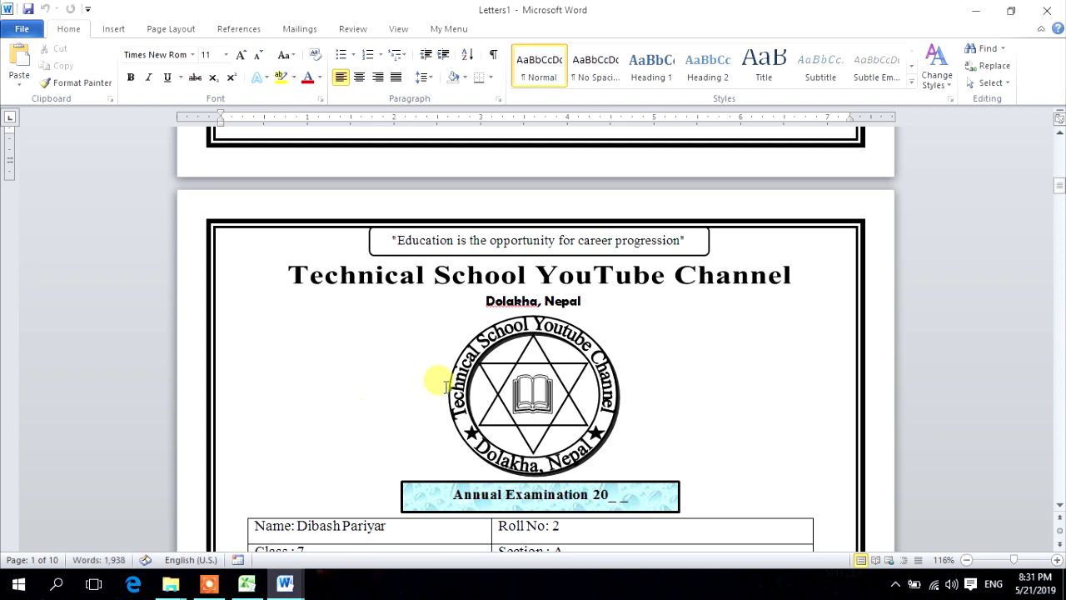
pyautogui.scroll(-4, 331, 377)
pyautogui.scroll(-4, 331, 376)
pyautogui.scroll(-2, 321, 347)
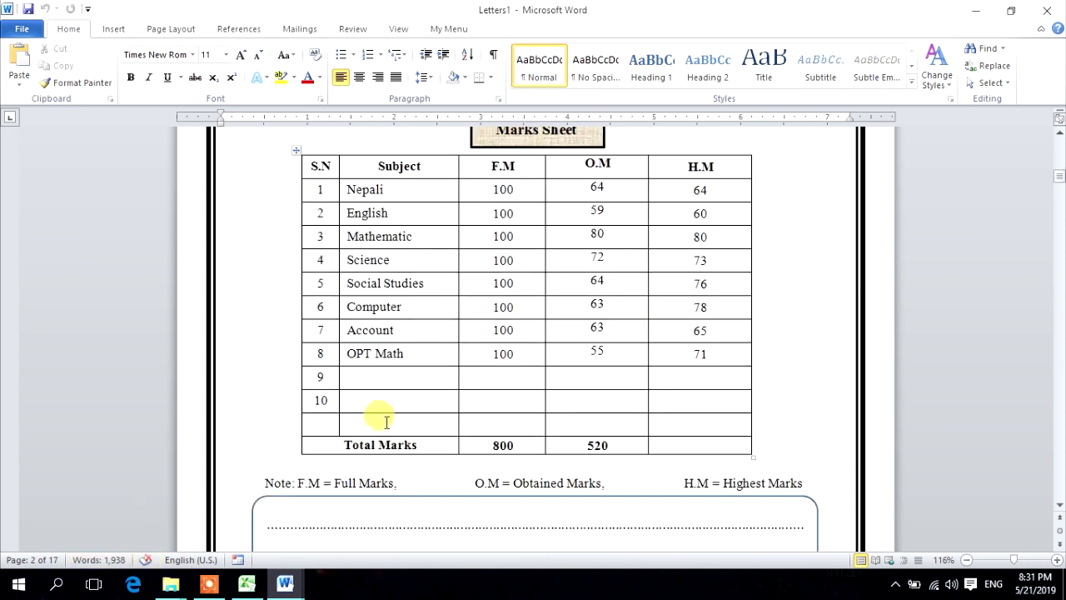
pyautogui.scroll(4, 573, 411)
pyautogui.keyDown('ctrl'); pyautogui.scroll(-2, 589, 408); pyautogui.keyUp('ctrl')
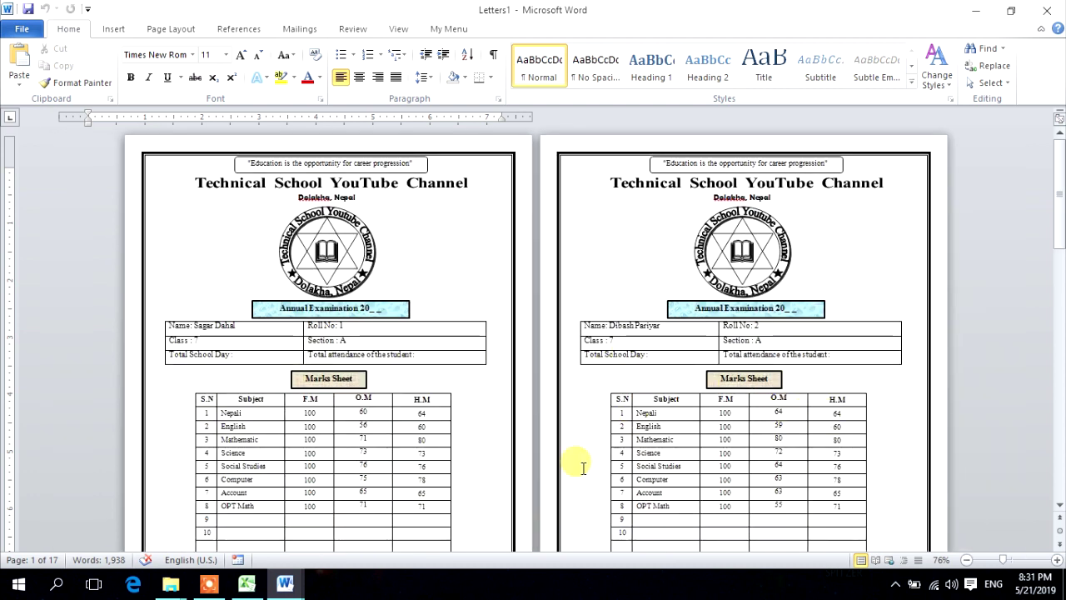
pyautogui.keyDown('ctrl'); pyautogui.scroll(-3, 583, 468); pyautogui.keyUp('ctrl')
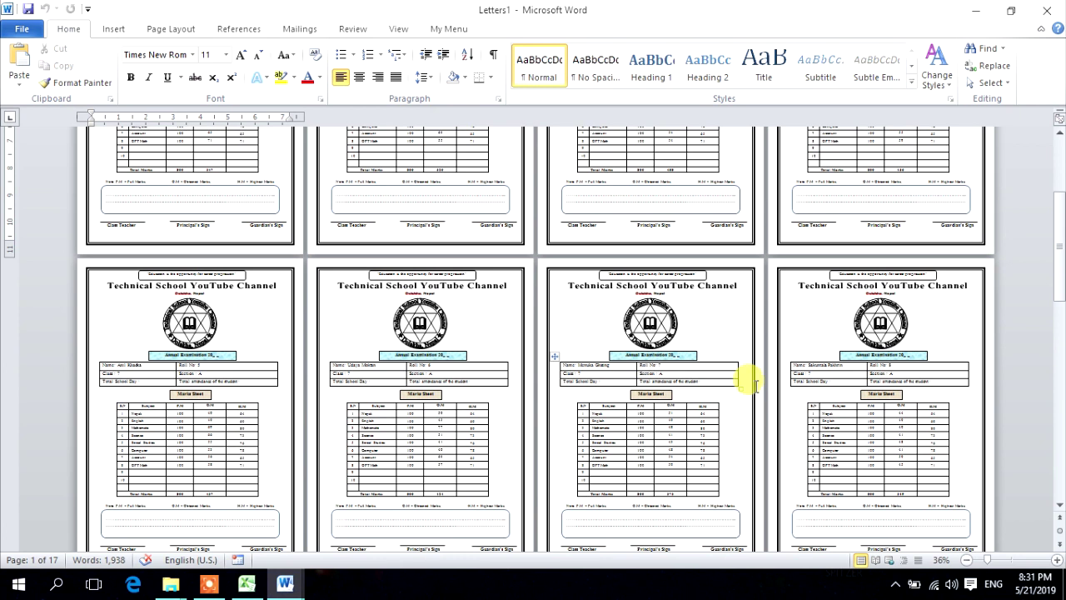
pyautogui.scroll(-2, 754, 387)
pyautogui.scroll(-3, 316, 442)
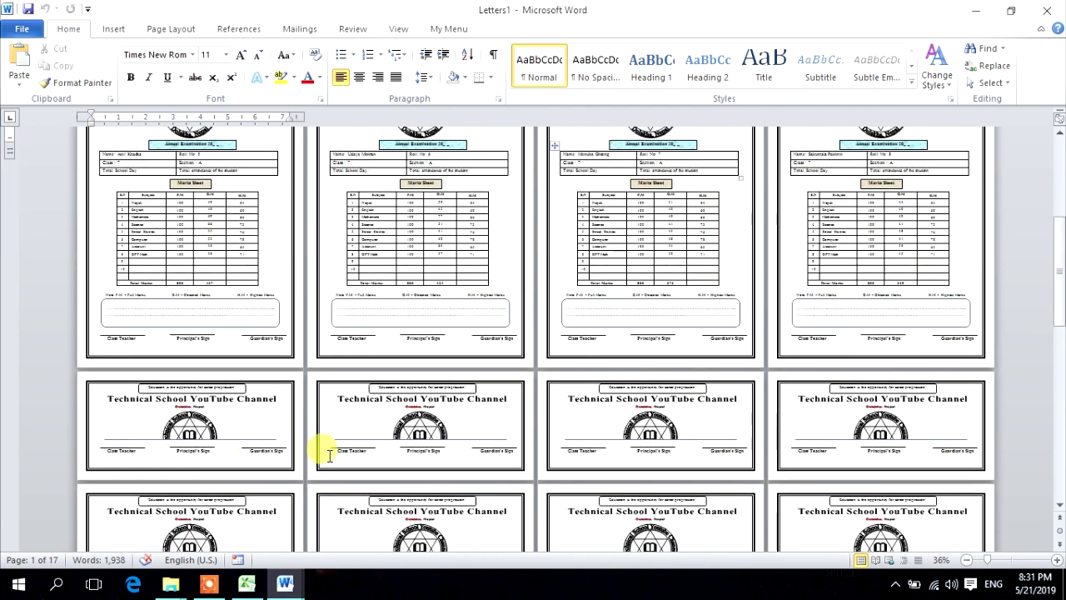
pyautogui.scroll(2, 430, 395)
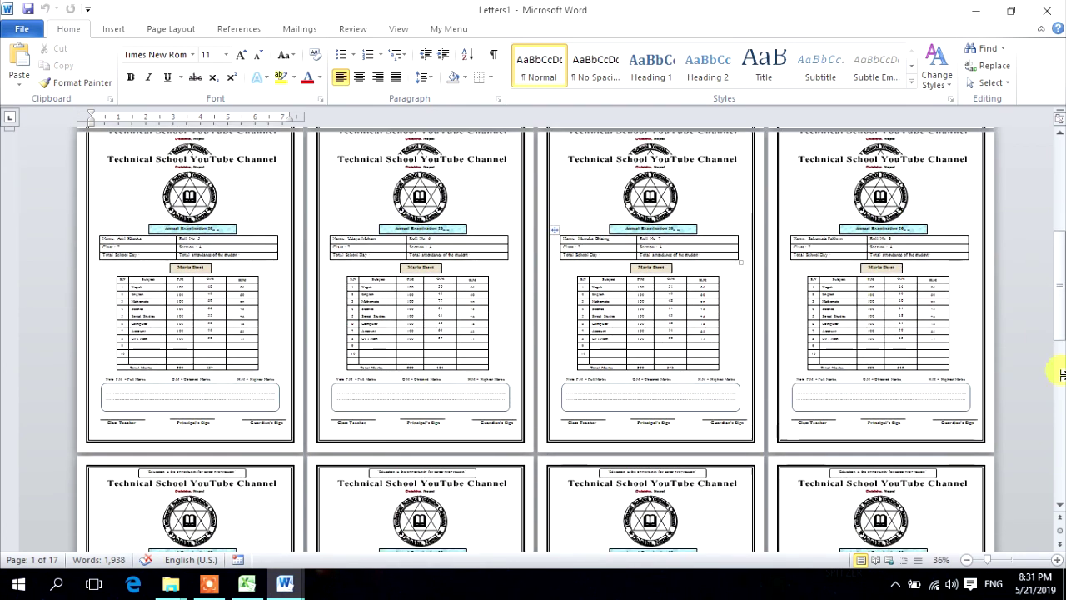
pyautogui.scroll(-1, 749, 333)
pyautogui.moveTo(1056, 274); pyautogui.dragTo(1051, 224)
pyautogui.keyDown('ctrl'); pyautogui.scroll(2, 643, 263); pyautogui.keyUp('ctrl')
pyautogui.keyDown('ctrl'); pyautogui.scroll(10, 633, 258); pyautogui.keyUp('ctrl')
pyautogui.keyDown('ctrl'); pyautogui.scroll(2, 624, 275); pyautogui.keyUp('ctrl')
pyautogui.scroll(-1, 622, 281)
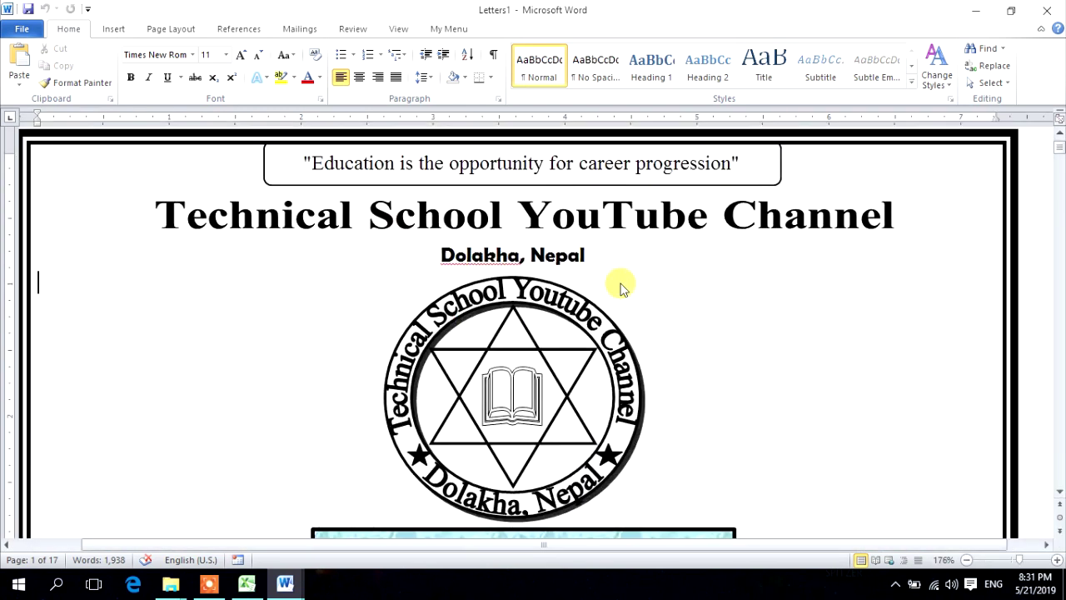
pyautogui.keyDown('ctrl'); pyautogui.scroll(-1, 620, 283); pyautogui.keyUp('ctrl')
pyautogui.keyDown('ctrl'); pyautogui.scroll(-1, 619, 281); pyautogui.keyUp('ctrl')
pyautogui.keyDown('ctrl'); pyautogui.scroll(-3, 618, 277); pyautogui.keyUp('ctrl')
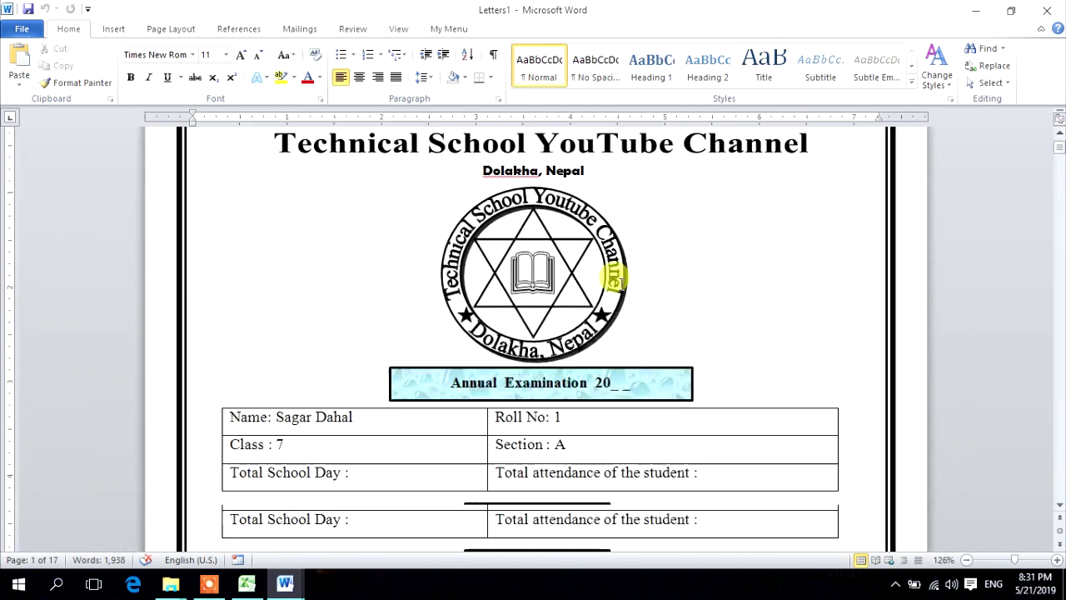
pyautogui.scroll(-2, 616, 278)
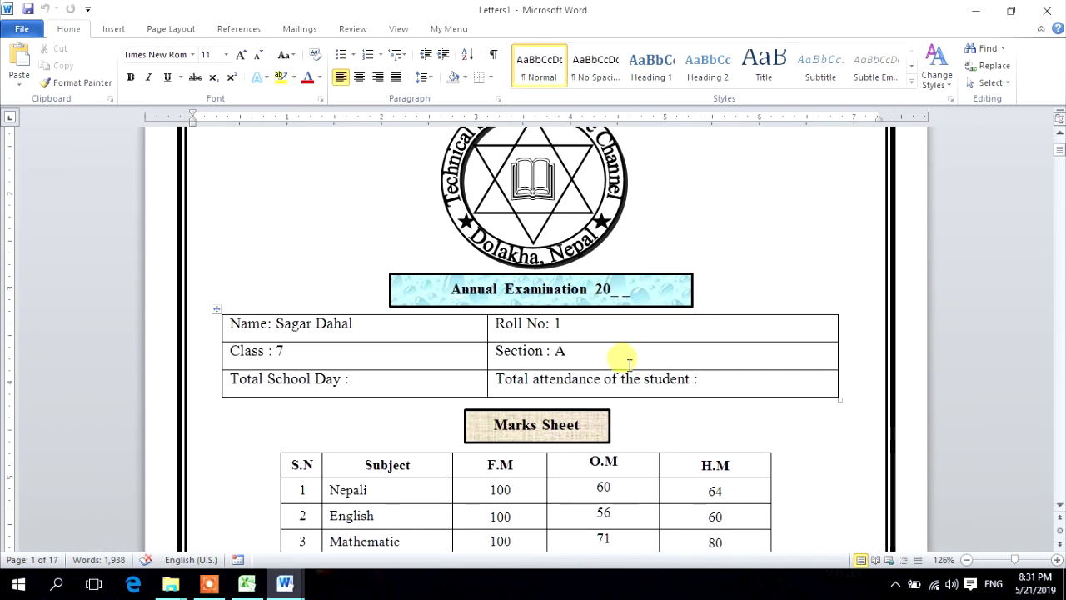
pyautogui.click(612, 292)
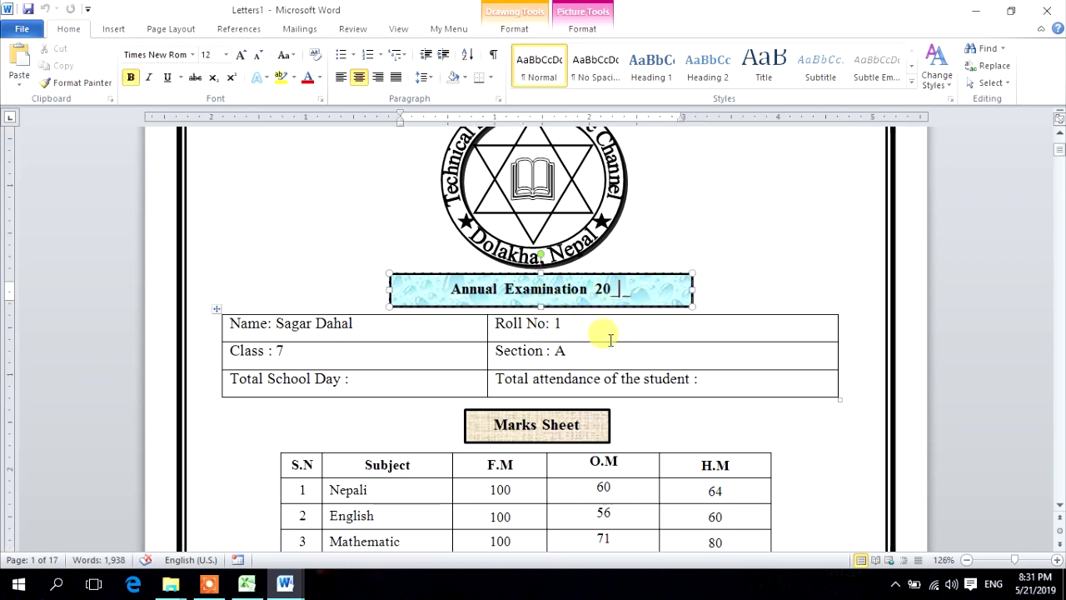
pyautogui.scroll(-1, 488, 376)
pyautogui.scroll(-5, 519, 398)
pyautogui.scroll(1, 518, 399)
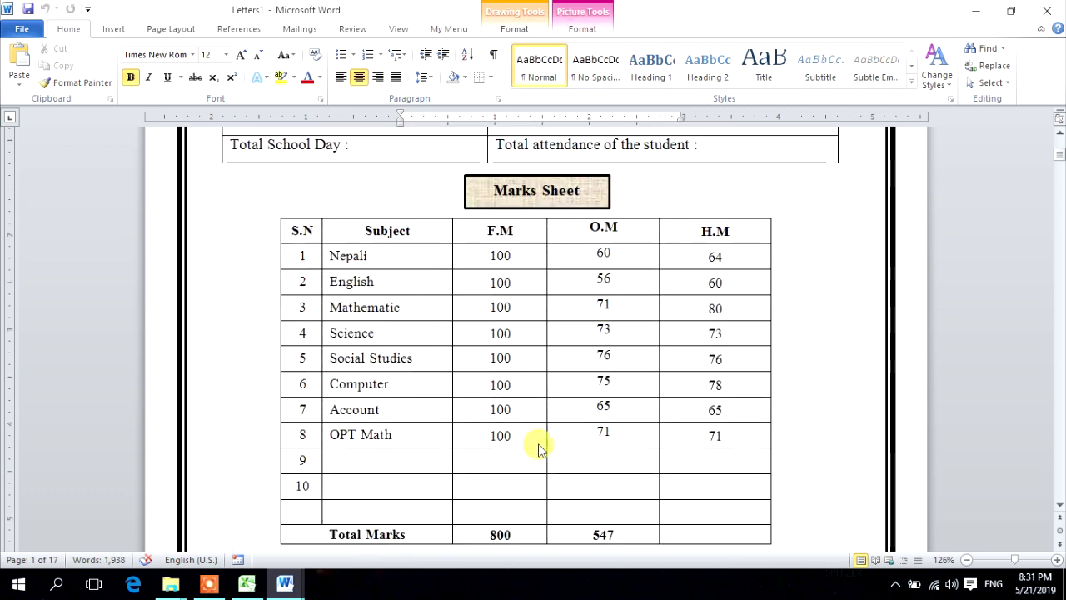
pyautogui.scroll(6, 544, 311)
pyautogui.scroll(2, 555, 322)
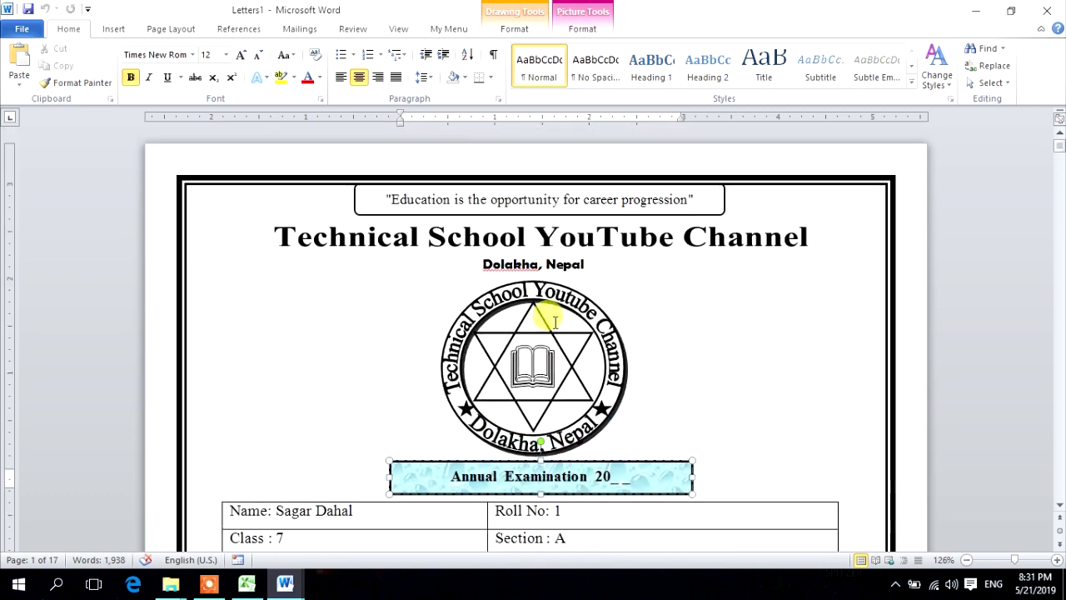
pyautogui.scroll(-4, 555, 322)
pyautogui.scroll(-2, 545, 314)
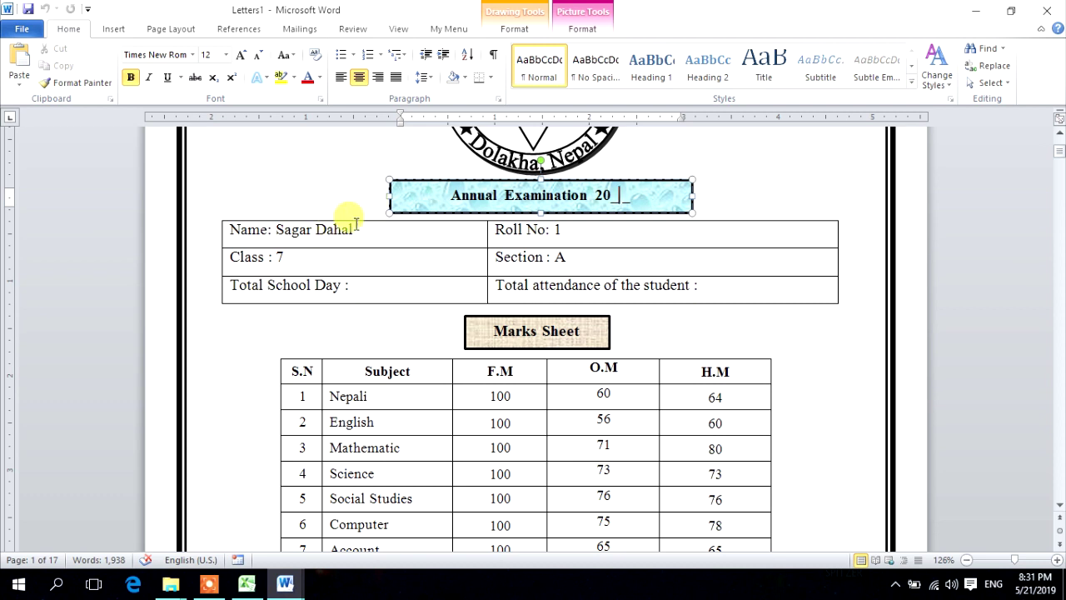
pyautogui.click(563, 230)
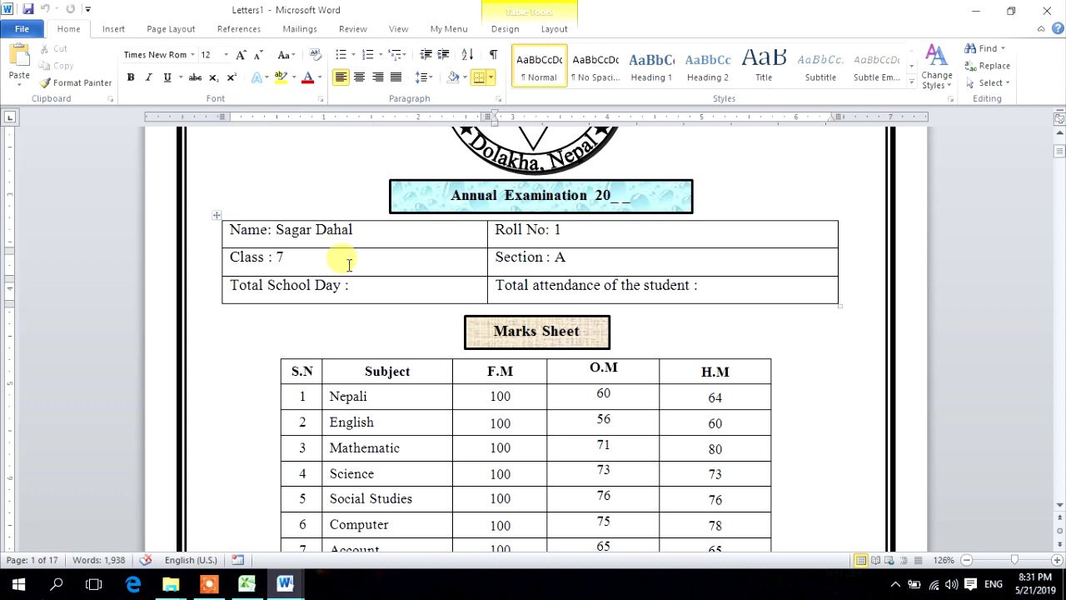
pyautogui.scroll(-5, 386, 228)
pyautogui.scroll(-8, 494, 255)
pyautogui.scroll(-8, 499, 258)
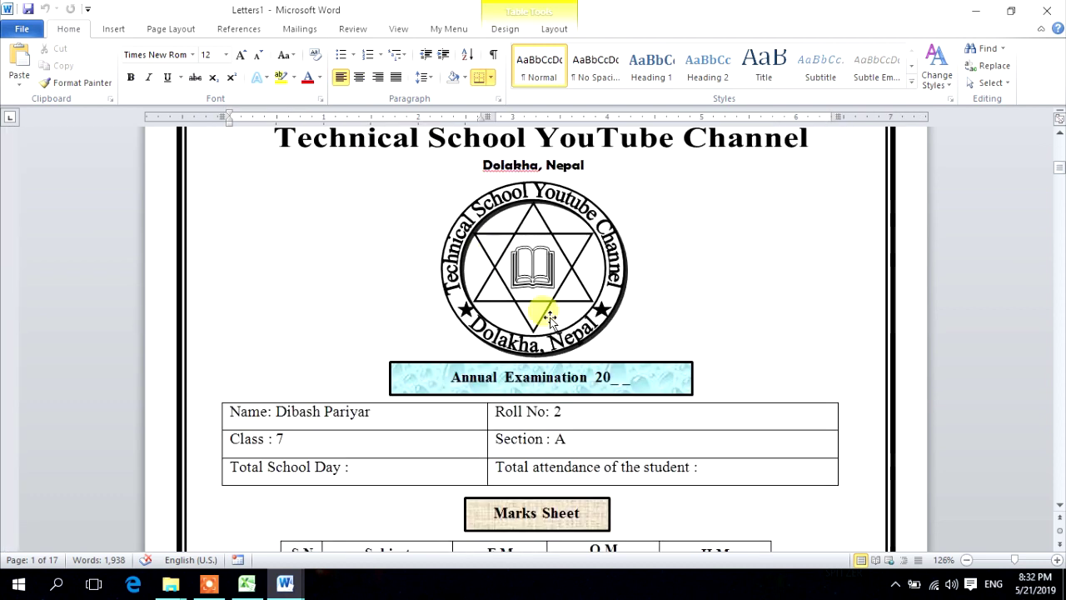
pyautogui.scroll(-3, 440, 340)
pyautogui.click(379, 227)
pyautogui.scroll(-1, 691, 272)
pyautogui.scroll(-4, 539, 321)
pyautogui.scroll(-4, 540, 321)
pyautogui.scroll(-4, 528, 333)
pyautogui.scroll(-3, 536, 374)
pyautogui.scroll(-3, 547, 409)
pyautogui.scroll(-2, 333, 263)
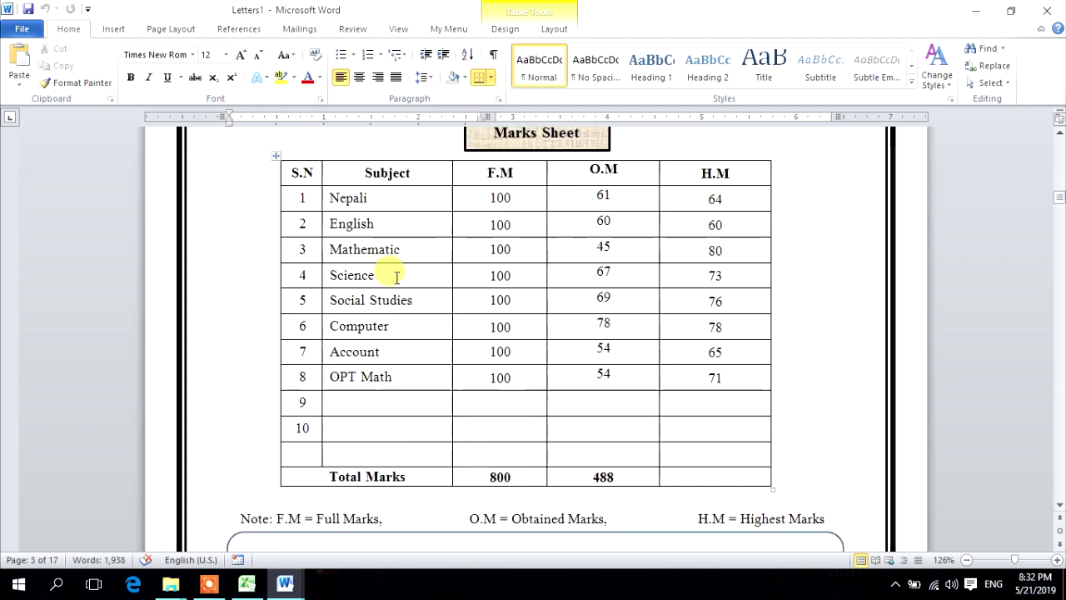
pyautogui.scroll(-4, 691, 250)
pyautogui.scroll(-5, 1025, 217)
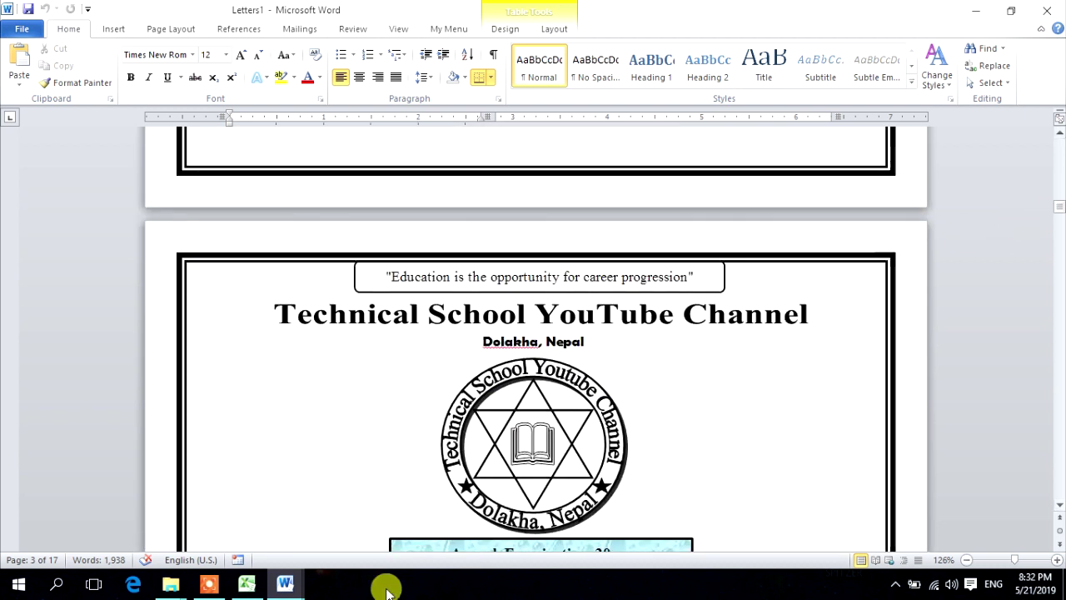
pyautogui.scroll(6, 688, 344)
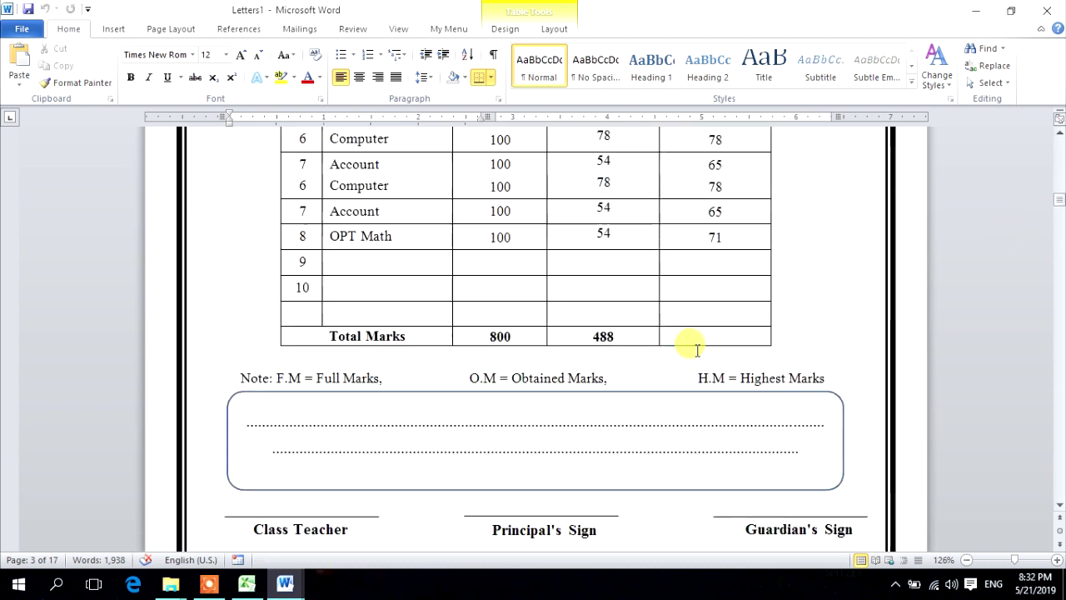
pyautogui.scroll(-8, 692, 348)
# Save the merged document as 'Marks Sheet Class 7 All' in the Desktop Result folder.
pyautogui.hotkey('ctrl', 's')
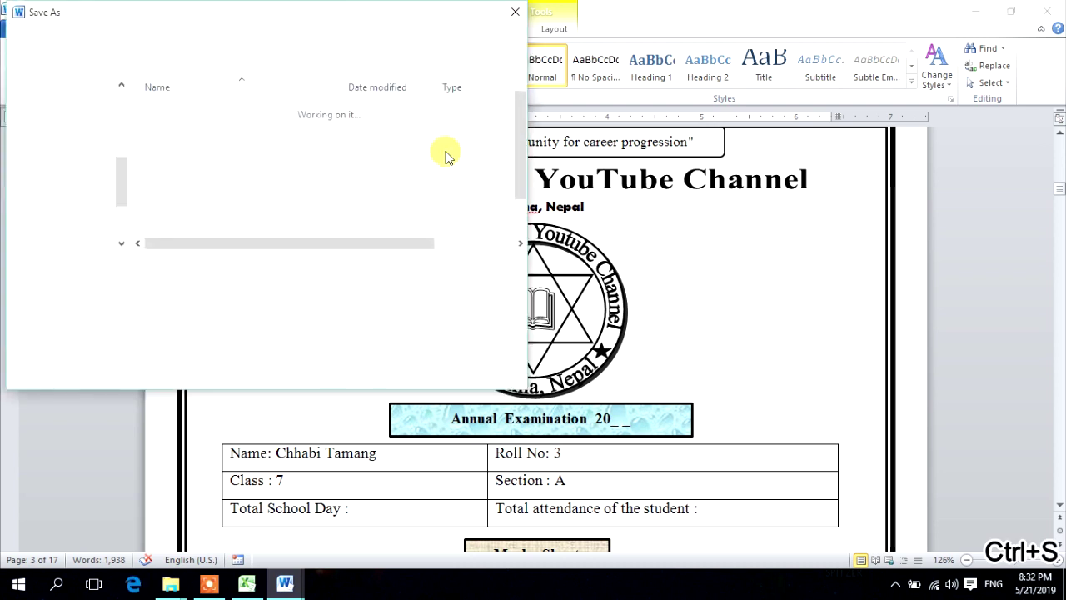
pyautogui.moveTo(280, 11); pyautogui.dragTo(379, 28)
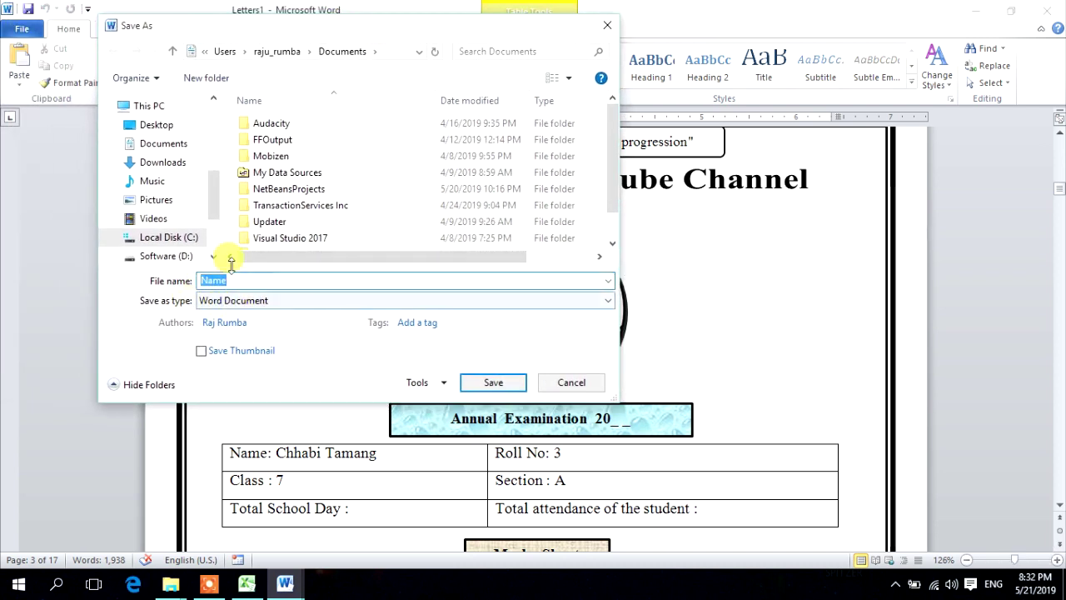
pyautogui.click(154, 125)
pyautogui.doubleClick(251, 280)
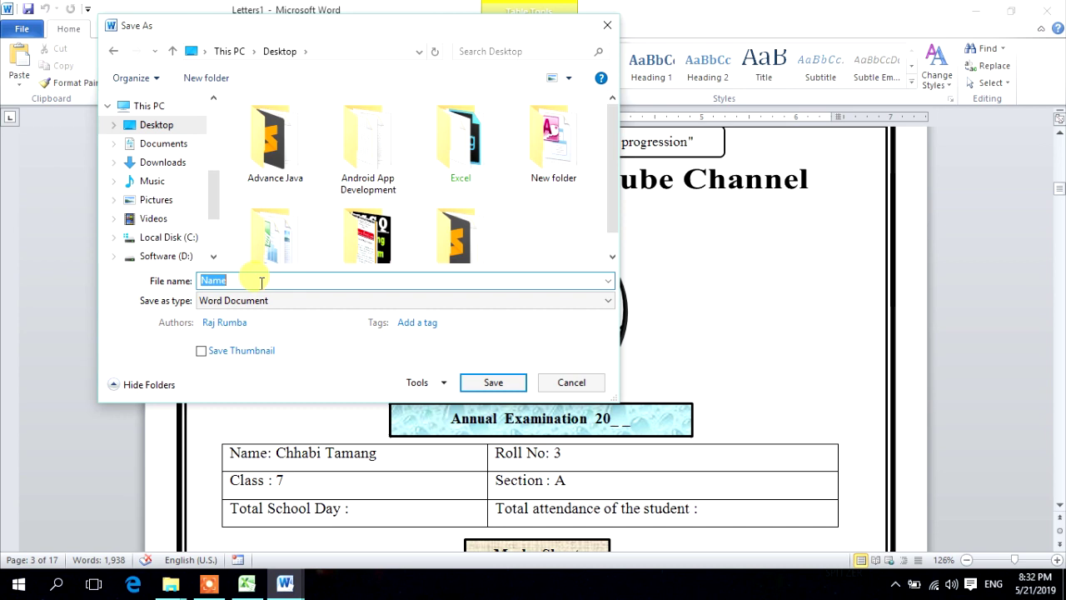
pyautogui.click(379, 158)
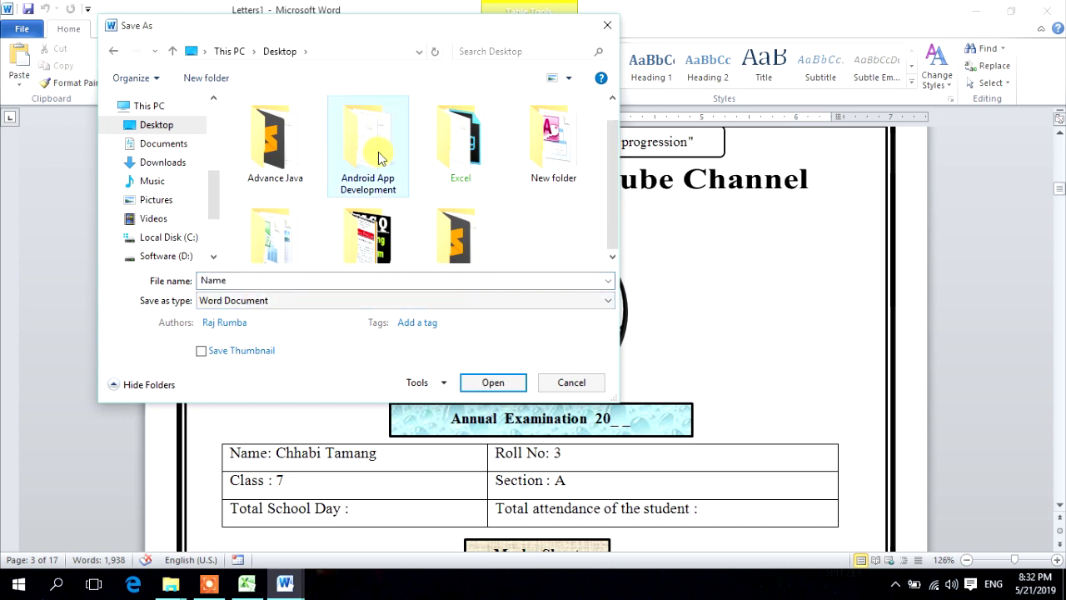
pyautogui.press('r')
pyautogui.press('Return')
pyautogui.click(372, 281)
pyautogui.write('Marks Sh')
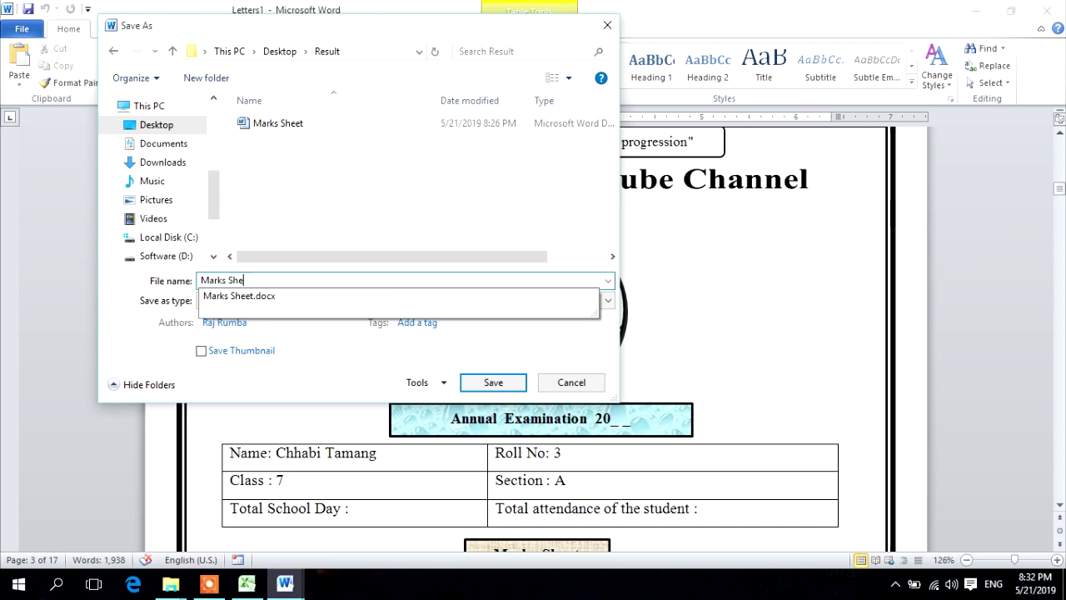
pyautogui.write('et Class 7 All')
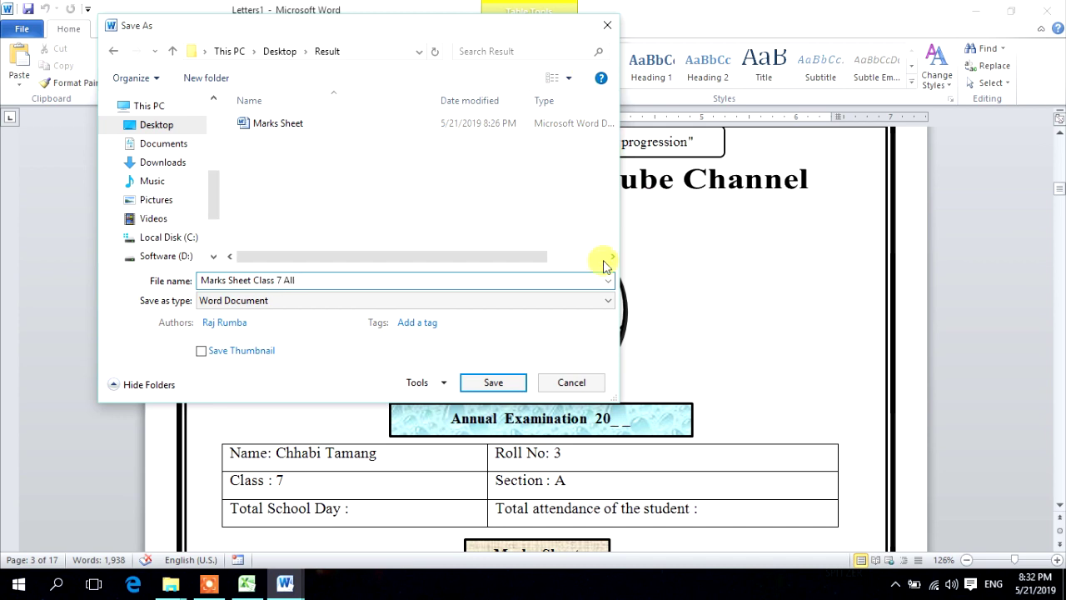
pyautogui.click(498, 383)
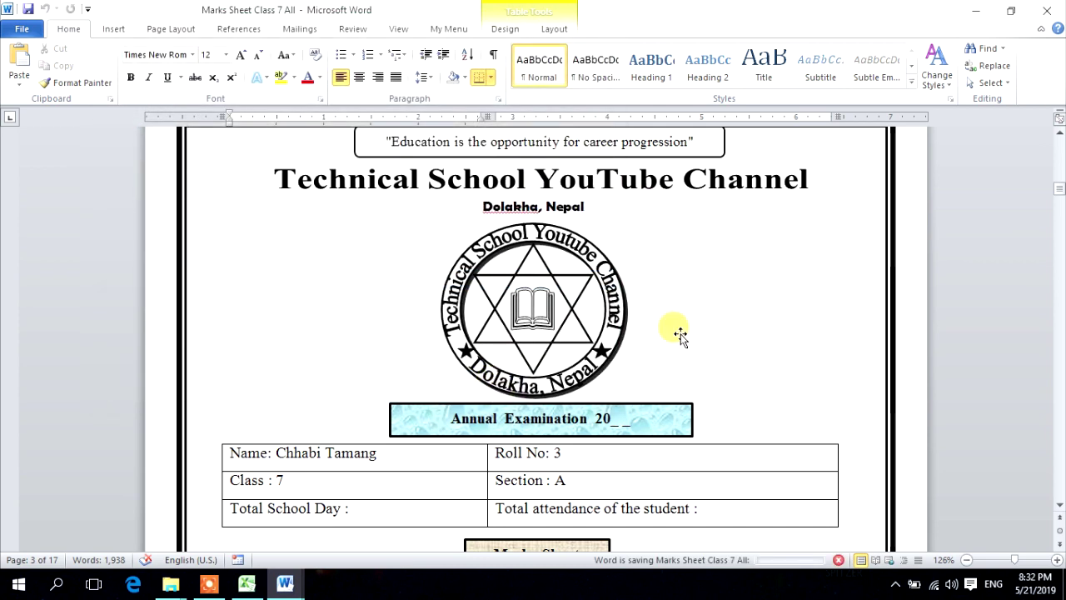
# Return to the top of the merged sheets, then check the mark 48 in Excel cell G9.
pyautogui.scroll(5, 648, 275)
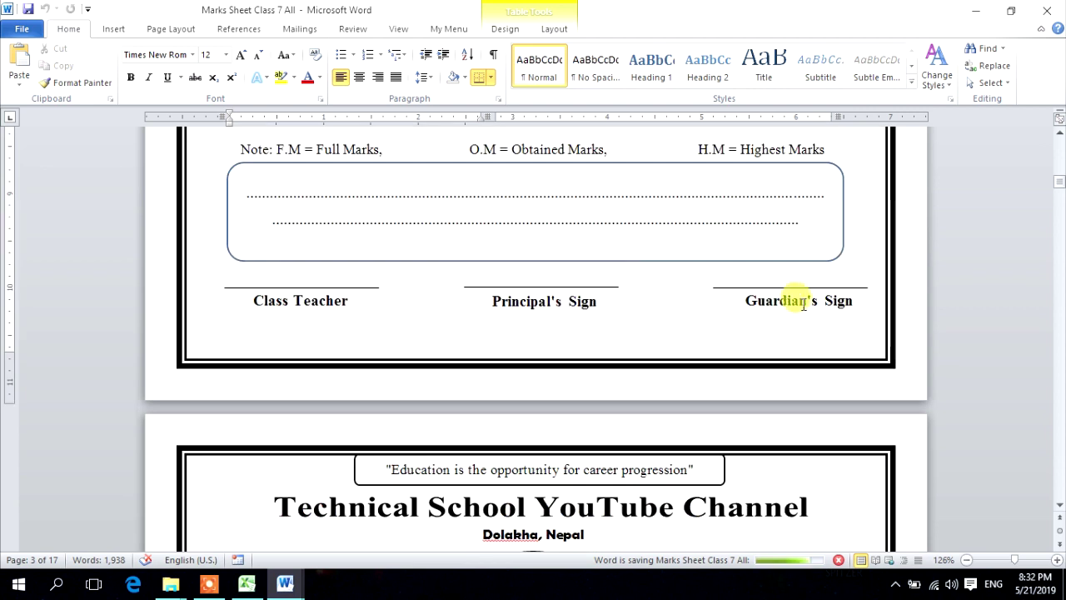
pyautogui.scroll(4, 812, 304)
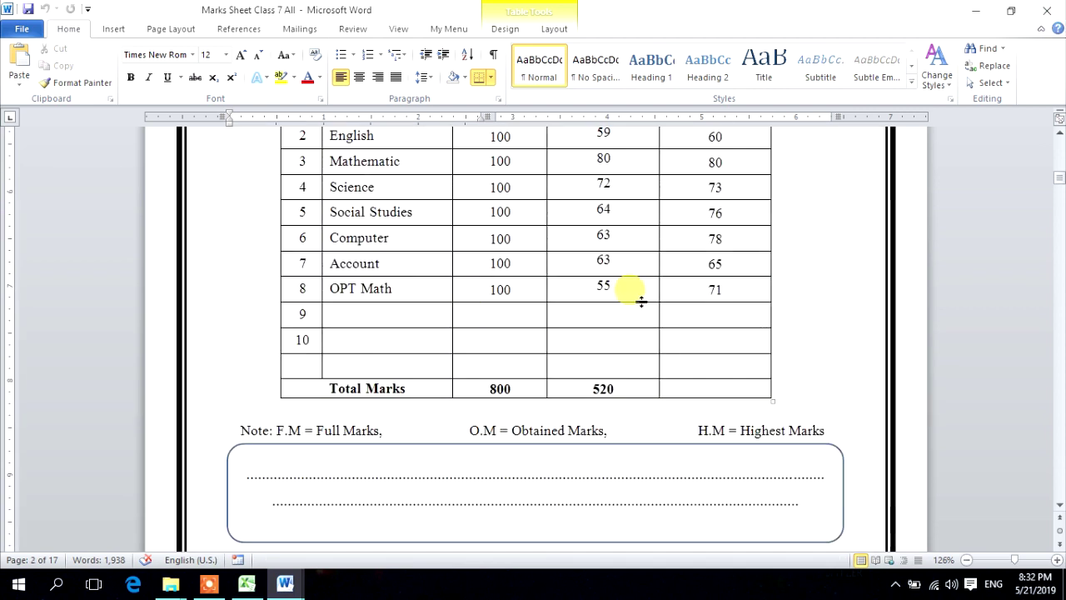
pyautogui.scroll(4, 643, 300)
pyautogui.scroll(3, 643, 300)
pyautogui.scroll(3, 643, 300)
pyautogui.scroll(7, 643, 299)
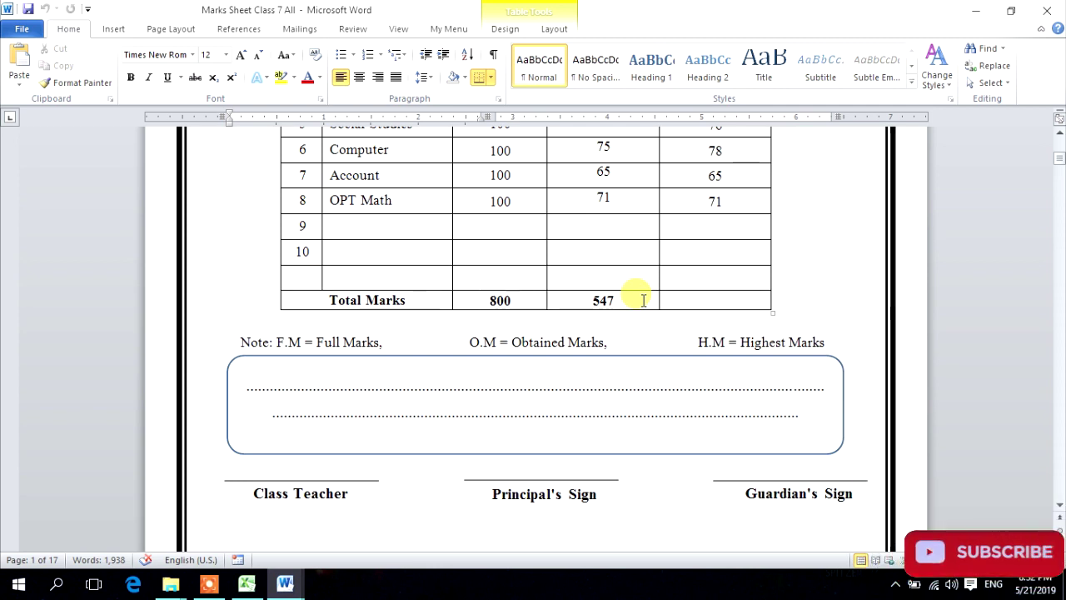
pyautogui.click(247, 583)
pyautogui.click(413, 298)
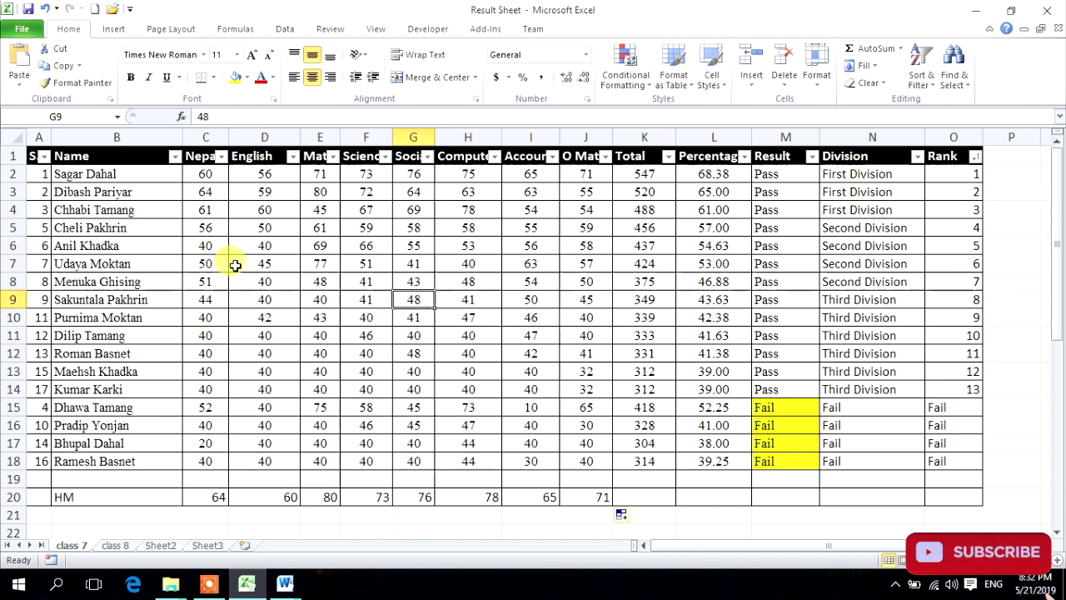
pyautogui.click(320, 282)
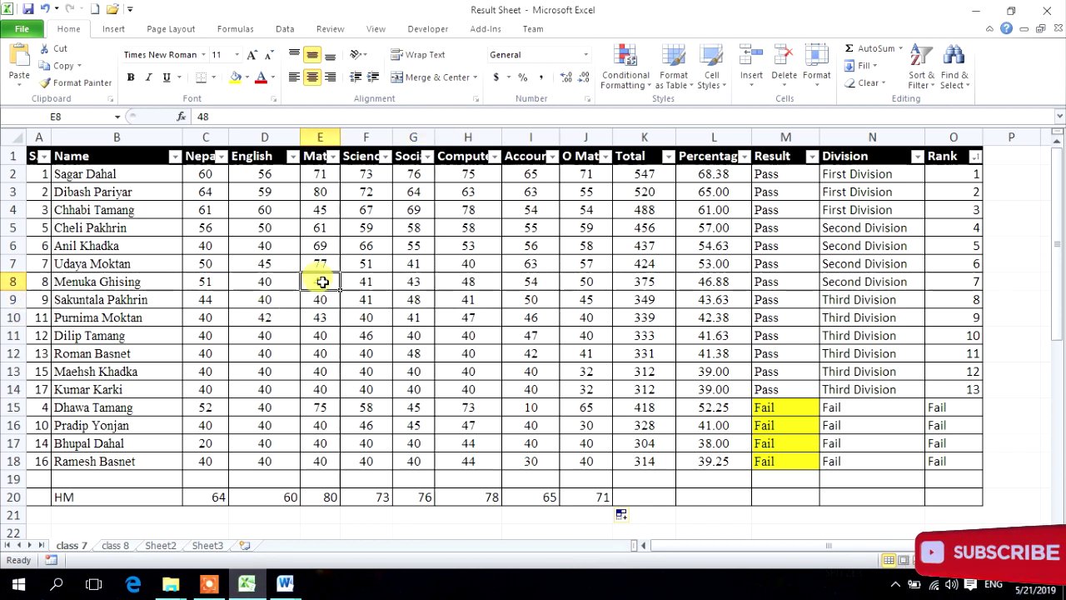